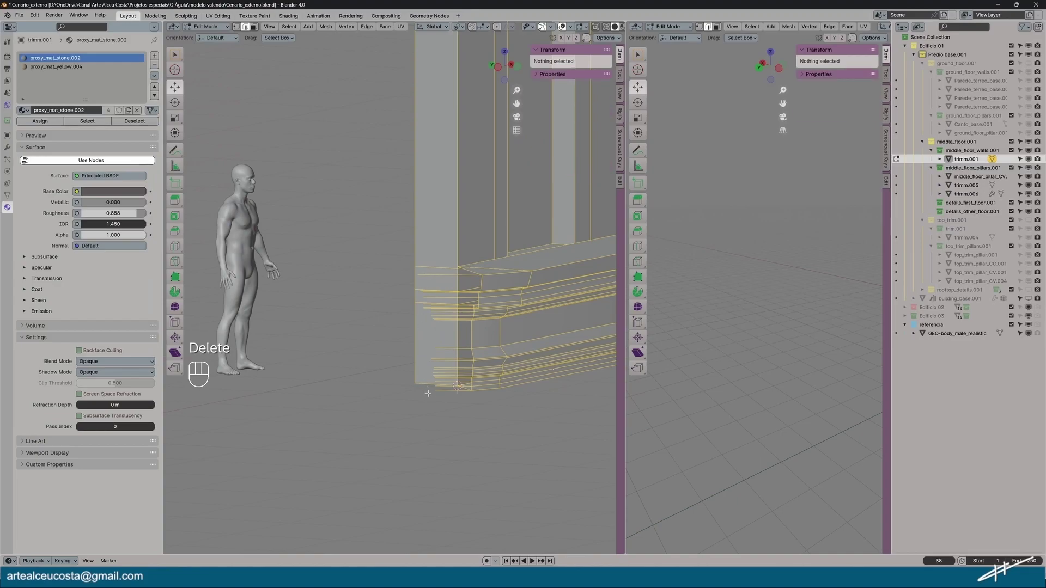
Delete the geometry around the free end of trimm.001's lower ledge, including the outermost profile edge loop
{"action": "left_click_drag", "start_coordinate": [392, 246], "coordinate": [448, 444]}
{"action": "key", "text": "Delete"}
{"action": "left_click", "coordinate": [419, 448]}
{"action": "mouse_move", "coordinate": [455, 285]}
{"action": "middle_mouse_down"}
{"action": "mouse_move", "coordinate": [434, 264]}
{"action": "mouse_move", "coordinate": [439, 280]}
{"action": "mouse_move", "coordinate": [456, 279]}
{"action": "mouse_move", "coordinate": [437, 288]}
{"action": "middle_mouse_up"}
{"action": "left_click", "coordinate": [456, 278]}
{"action": "key", "text": "a"}
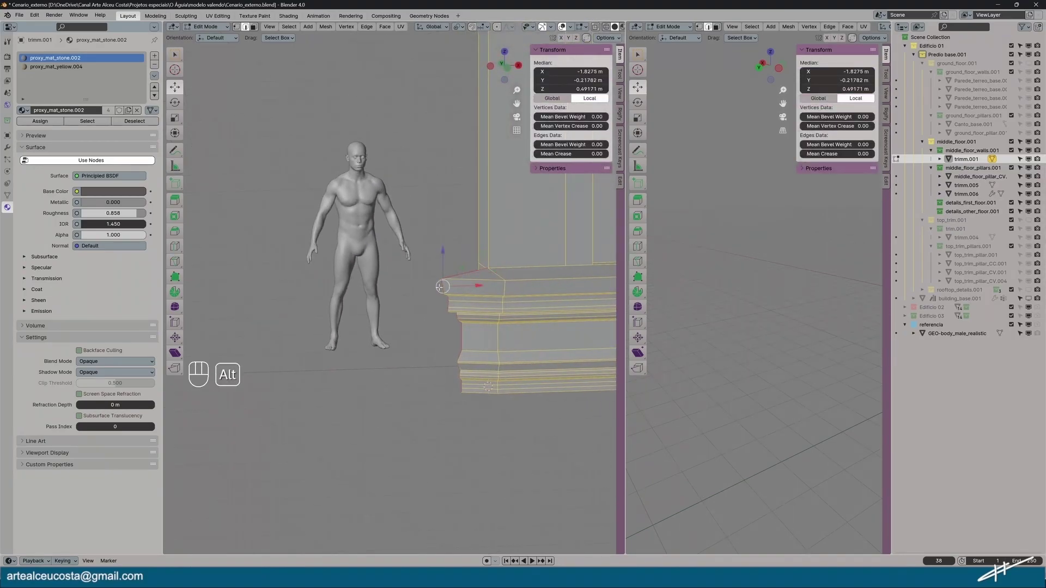
{"action": "key", "text": "Delete"}
{"action": "left_click", "coordinate": [440, 287]}
Delete the remaining leftover geometry beside the outer corner of the lower ledge
{"action": "middle_click_drag", "start_coordinate": [439, 287], "coordinate": [423, 267]}
{"action": "left_click_drag", "start_coordinate": [423, 267], "coordinate": [482, 421]}
{"action": "key", "text": "Delete"}
{"action": "left_click", "coordinate": [483, 422]}
Show the building_base.001 object in the viewport
{"action": "middle_click_drag", "start_coordinate": [478, 416], "coordinate": [418, 441]}
{"action": "scroll", "coordinate": [521, 414], "scroll_direction": "down", "scroll_amount": 3}
{"action": "left_click", "coordinate": [1029, 299]}
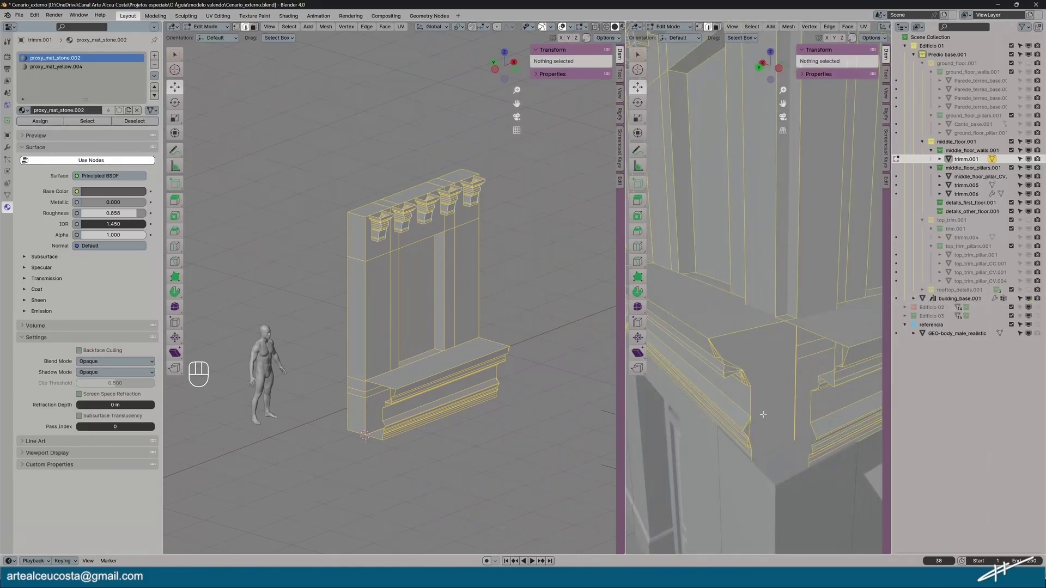
Select the profile edge loop at the open end of trimm.001's lower ledge
{"action": "left_click", "coordinate": [380, 382]}
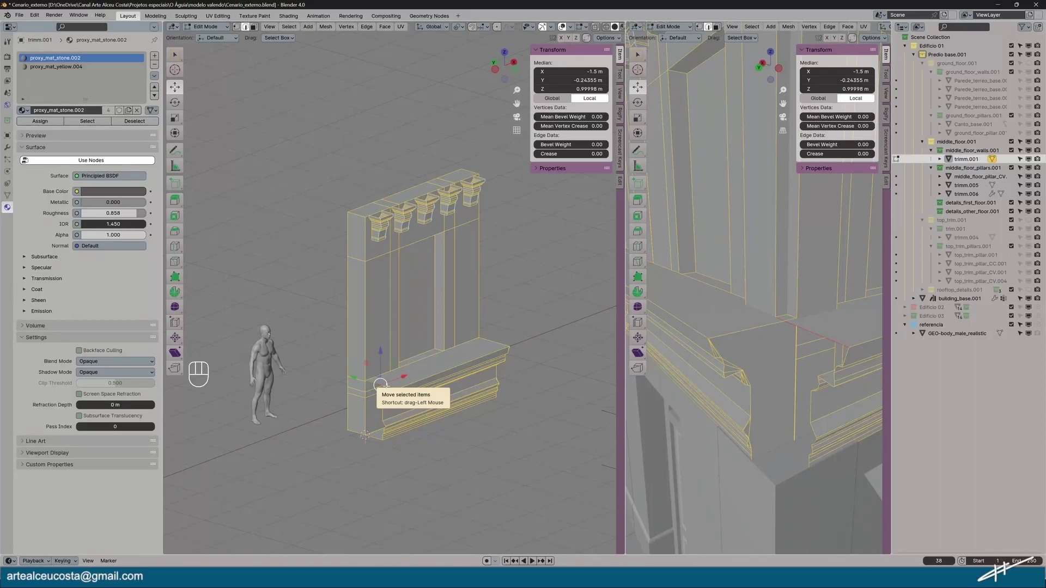
{"action": "left_click", "coordinate": [383, 399], "text": "alt"}
{"action": "scroll", "coordinate": [396, 496], "scroll_direction": "up", "scroll_amount": 5}
{"action": "middle_click_drag", "start_coordinate": [396, 496], "coordinate": [413, 373]}
Try moving the selected end profile about 0.10 m along X, compare the building corner, and undo the move
{"action": "left_click_drag", "start_coordinate": [417, 288], "coordinate": [422, 282]}
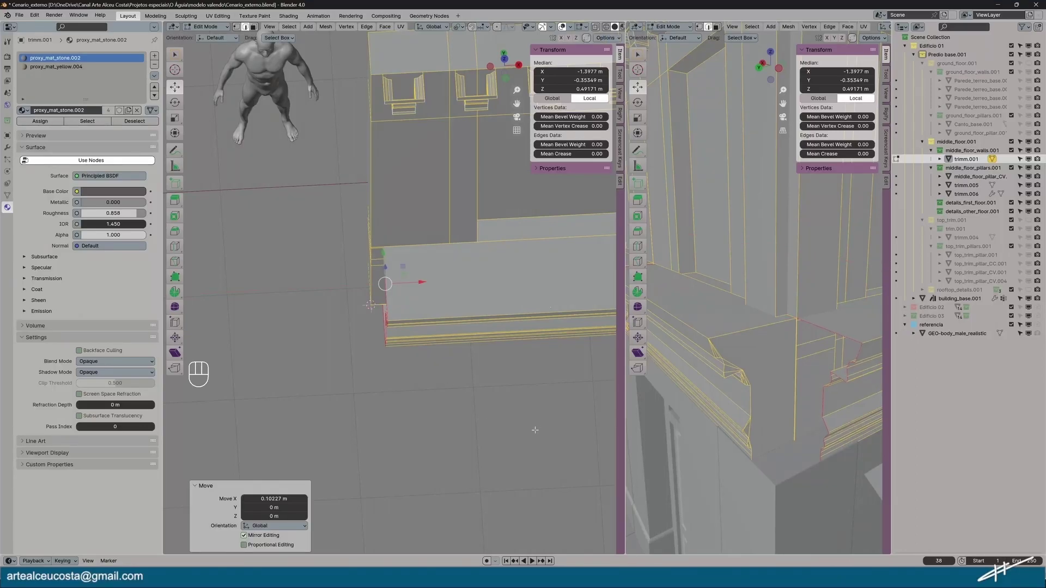
{"action": "scroll", "coordinate": [535, 430], "scroll_direction": "down", "scroll_amount": 5}
{"action": "scroll", "coordinate": [810, 421], "scroll_direction": "down", "scroll_amount": 4}
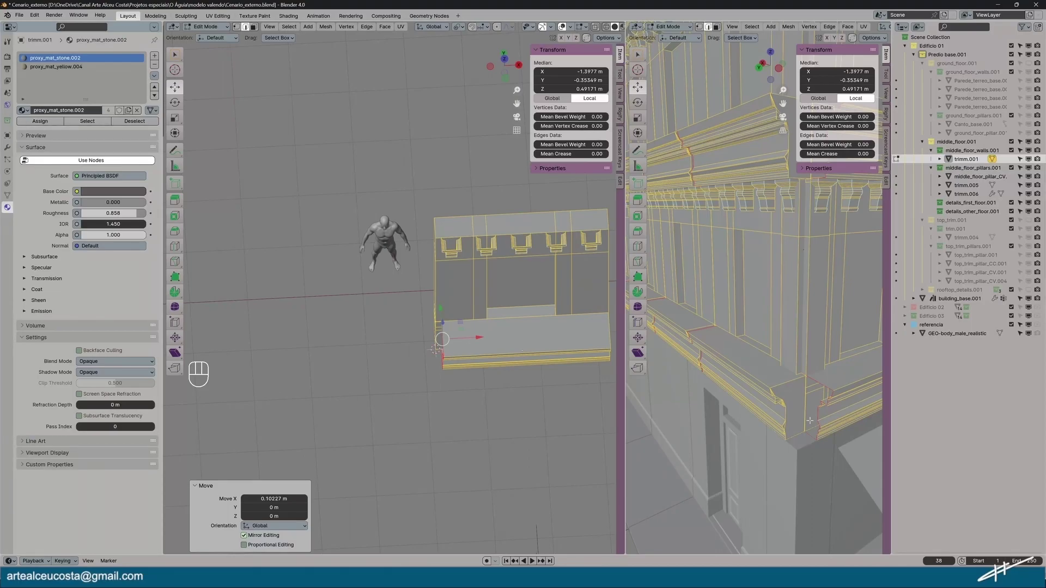
{"action": "key", "text": "ctrl+z"}
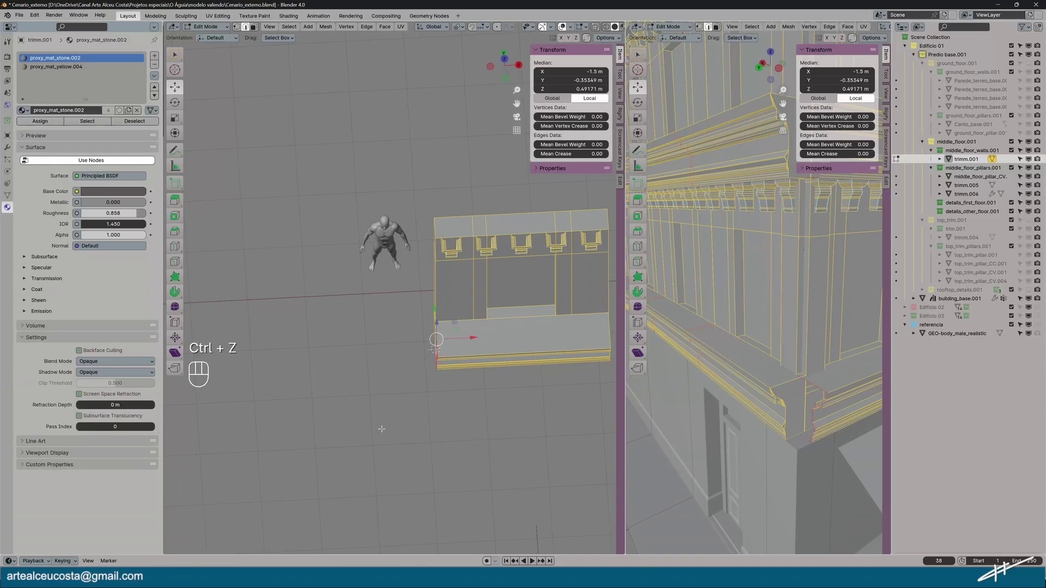
Separate the selected ledge end profile from trimm.001 into its own object
{"action": "scroll", "coordinate": [397, 399], "scroll_direction": "up", "scroll_amount": 4}
{"action": "scroll", "coordinate": [398, 399], "scroll_direction": "down", "scroll_amount": 2}
{"action": "scroll", "coordinate": [398, 400], "scroll_direction": "up", "scroll_amount": 2}
{"action": "right_click", "coordinate": [443, 322]}
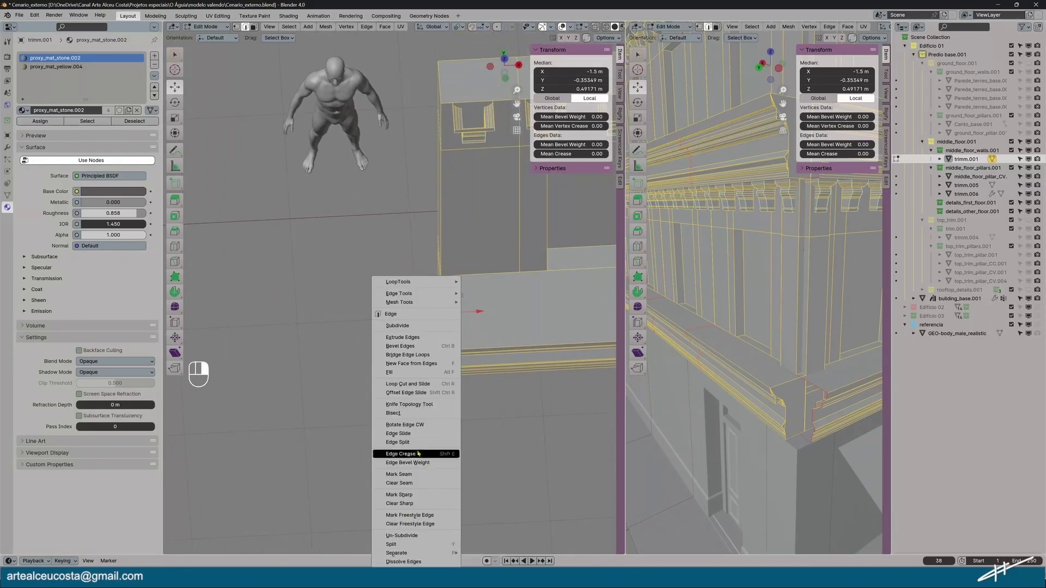
{"action": "mouse_move", "coordinate": [397, 553]}
{"action": "left_click", "coordinate": [488, 536]}
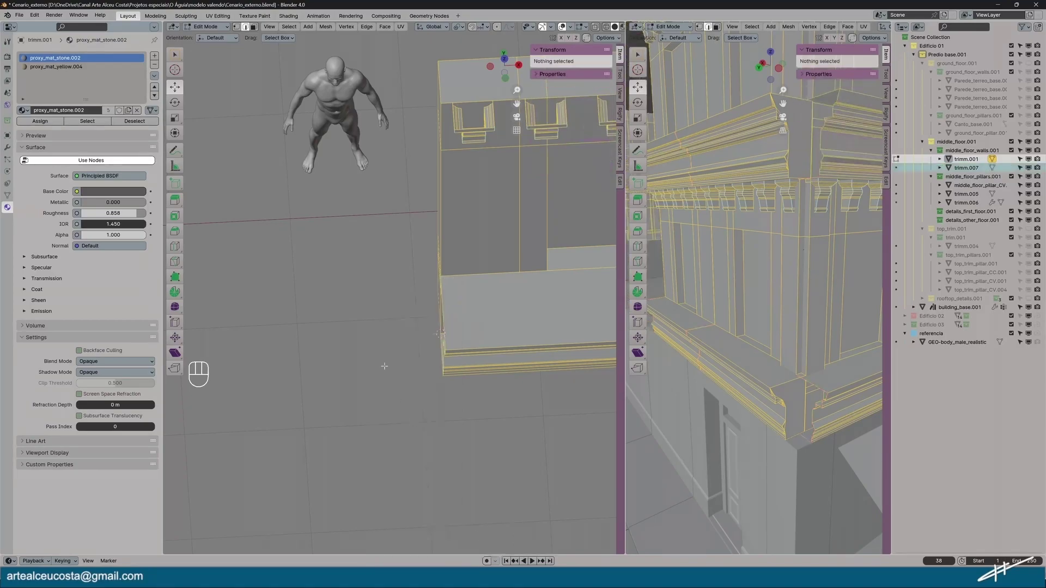
Return to Object Mode and select the separated profile object trimm.007
{"action": "left_click", "coordinate": [958, 160]}
{"action": "left_click", "coordinate": [191, 27]}
{"action": "left_click", "coordinate": [205, 38]}
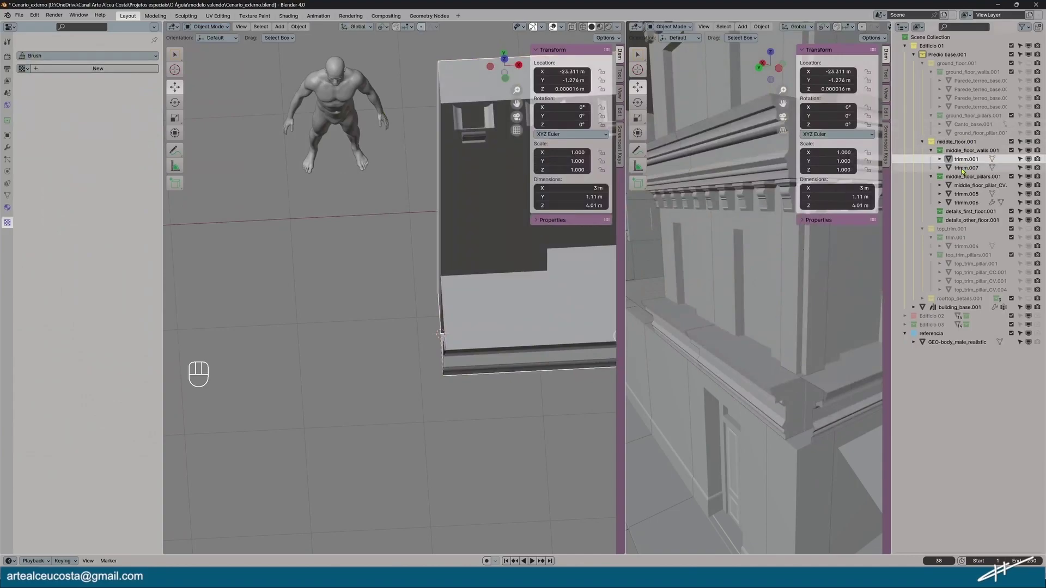
{"action": "left_click", "coordinate": [478, 359]}
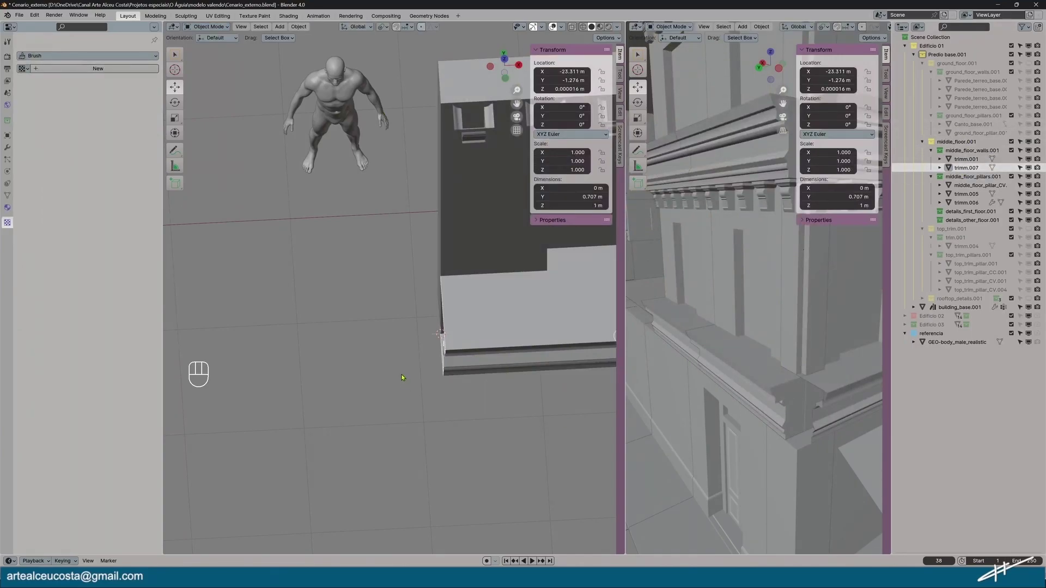
{"action": "scroll", "coordinate": [402, 378], "scroll_direction": "up", "scroll_amount": 4}
{"action": "middle_click_drag", "start_coordinate": [393, 391], "coordinate": [413, 382]}
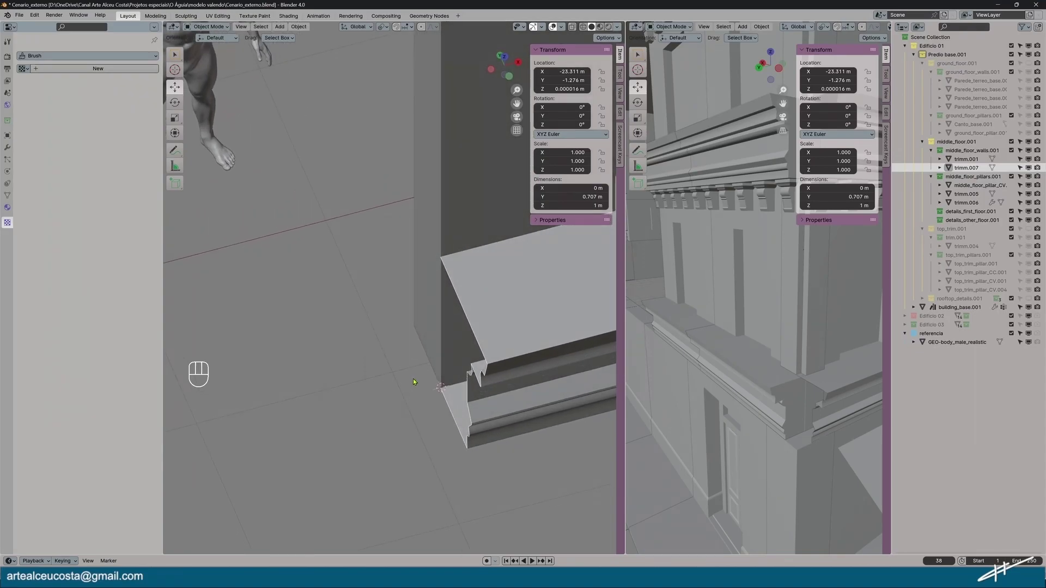
{"action": "left_click", "coordinate": [791, 361]}
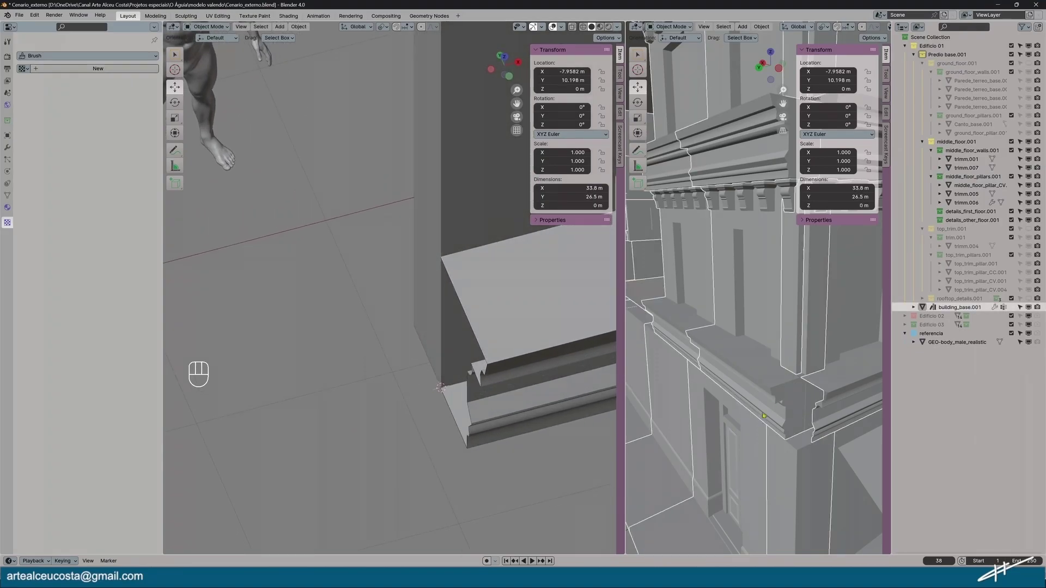
{"action": "left_click", "coordinate": [481, 353]}
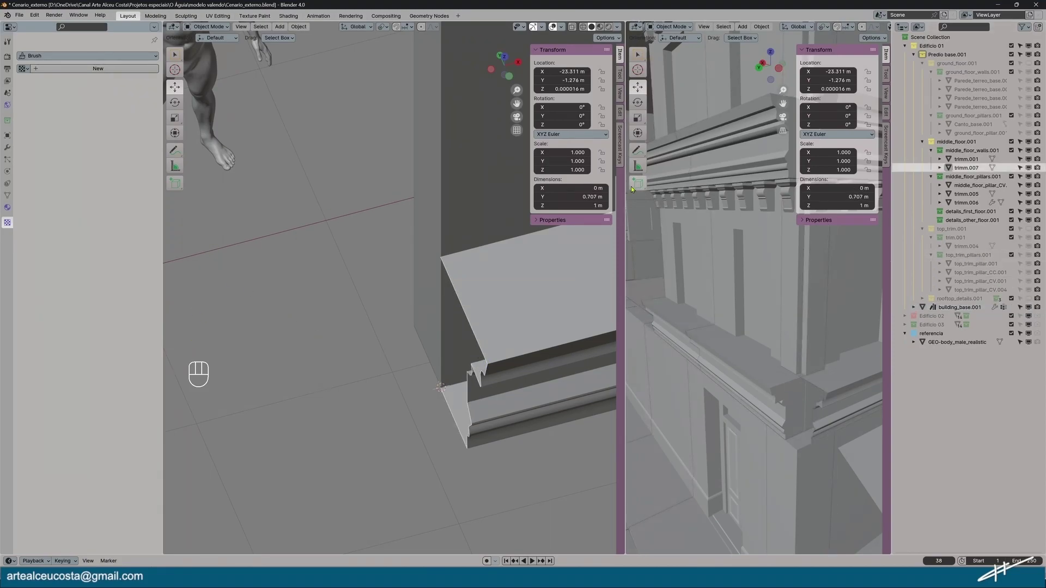
Delete the trimm.006 object from the middle_floor_pillars.001 collection
{"action": "scroll", "coordinate": [784, 329], "scroll_direction": "down", "scroll_amount": 3}
{"action": "middle_click_drag", "start_coordinate": [783, 324], "coordinate": [674, 355], "text": "shift"}
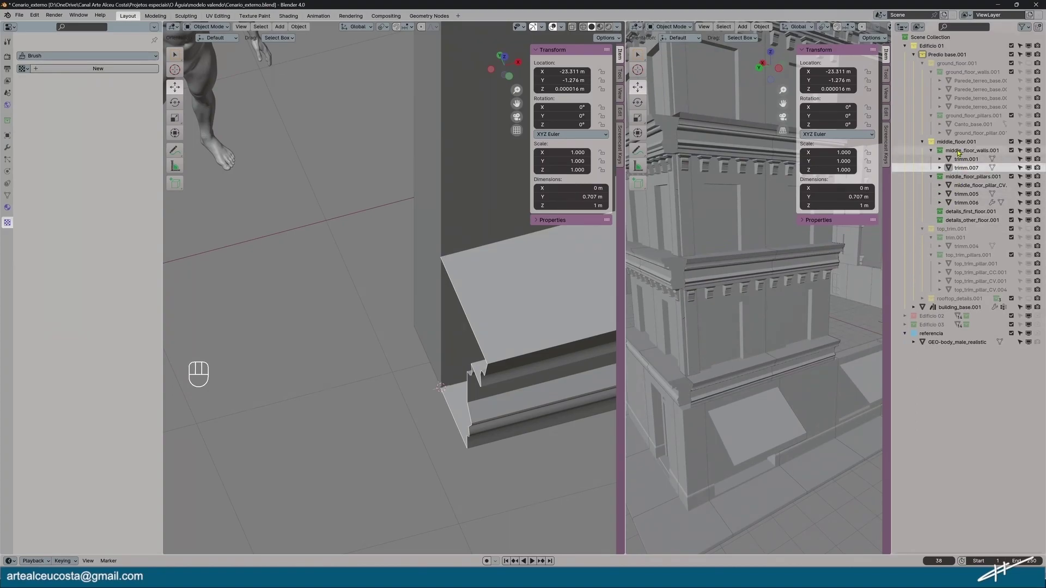
{"action": "left_click", "coordinate": [966, 188]}
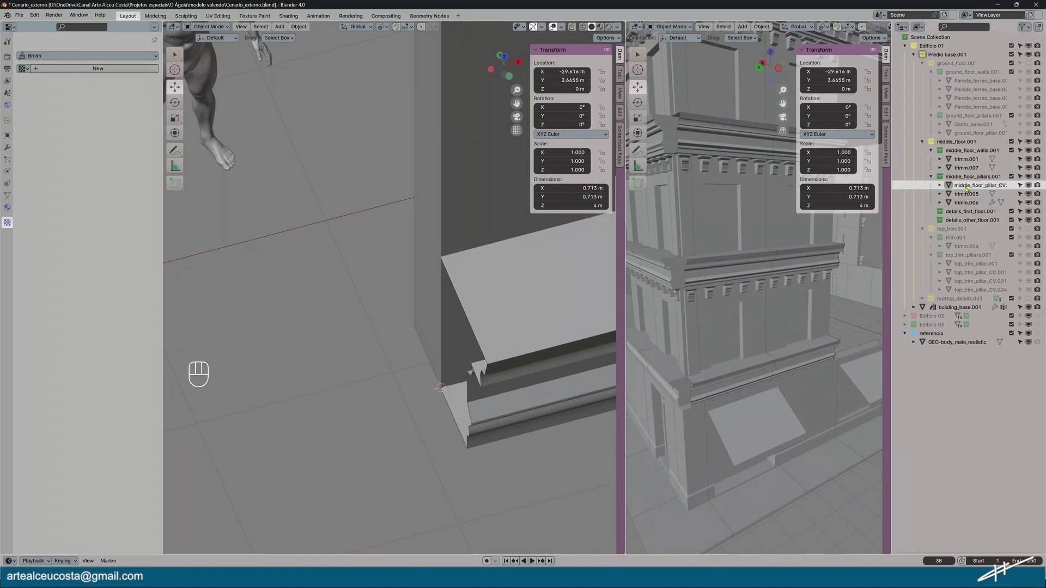
{"action": "middle_click_drag", "start_coordinate": [312, 242], "coordinate": [191, 414], "text": "shift"}
{"action": "scroll", "coordinate": [303, 357], "scroll_direction": "down", "scroll_amount": 8}
{"action": "middle_click_drag", "start_coordinate": [305, 354], "coordinate": [493, 388]}
{"action": "key", "text": "Delete"}
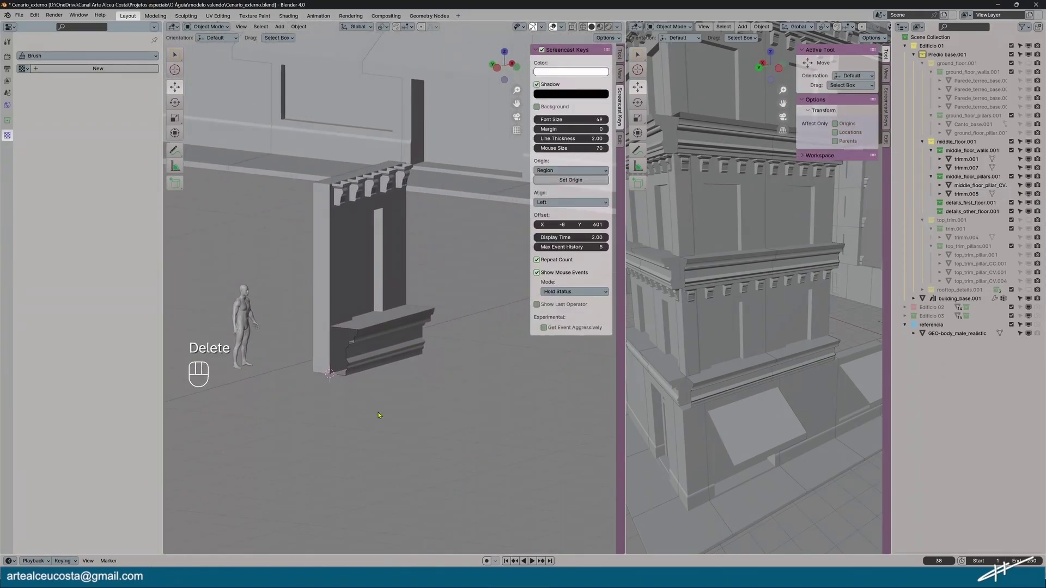
Select the middle_floor_pillar_CV.001 corner pillar and move it about -4.64 m along Y
{"action": "left_click", "coordinate": [621, 54]}
{"action": "middle_click_drag", "start_coordinate": [285, 387], "coordinate": [403, 409], "text": "shift"}
{"action": "scroll", "coordinate": [403, 407], "scroll_direction": "down", "scroll_amount": 4}
{"action": "left_click", "coordinate": [277, 402]}
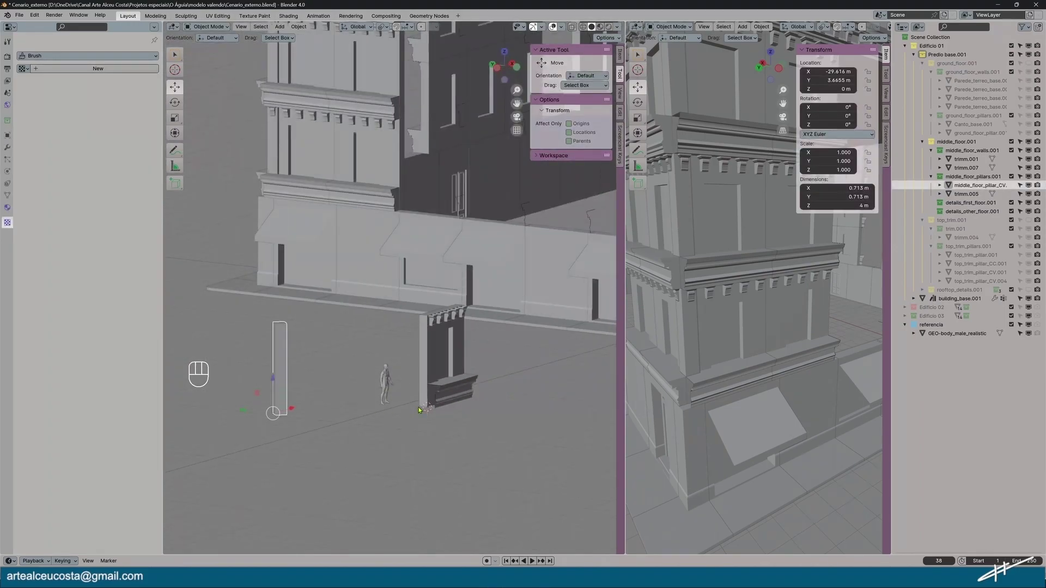
{"action": "middle_click_drag", "start_coordinate": [673, 235], "coordinate": [653, 319], "text": "shift"}
{"action": "scroll", "coordinate": [711, 424], "scroll_direction": "up", "scroll_amount": 6}
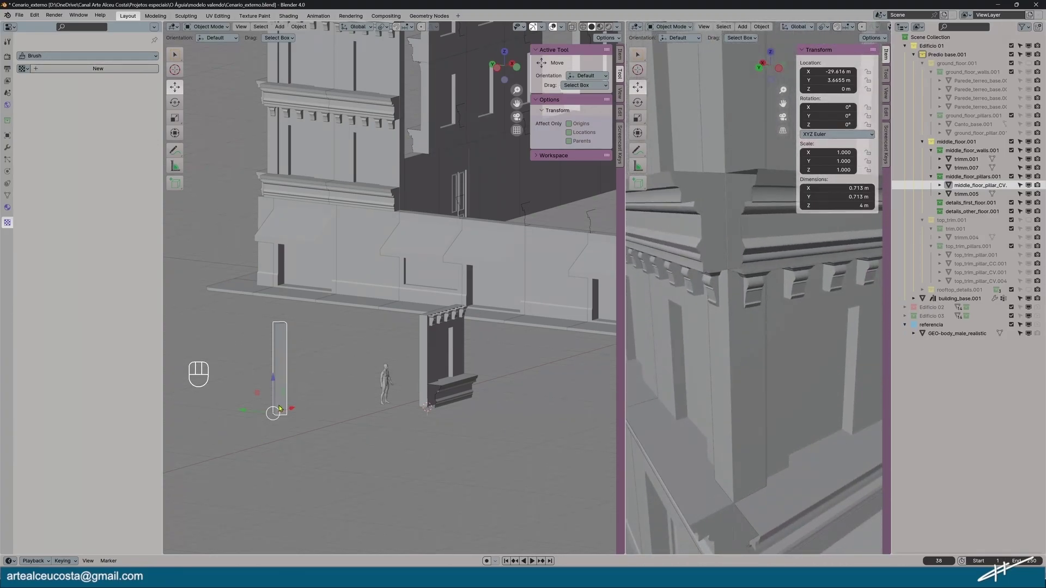
{"action": "middle_click_drag", "start_coordinate": [279, 408], "coordinate": [282, 419]}
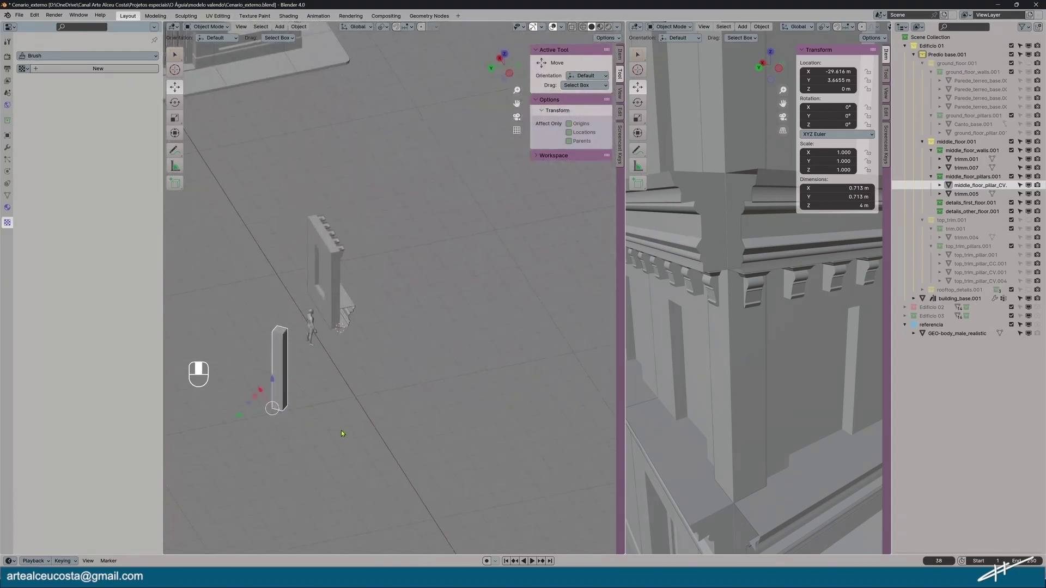
{"action": "left_click_drag", "start_coordinate": [264, 411], "coordinate": [342, 393]}
{"action": "scroll", "coordinate": [342, 393], "scroll_direction": "up", "scroll_amount": 5}
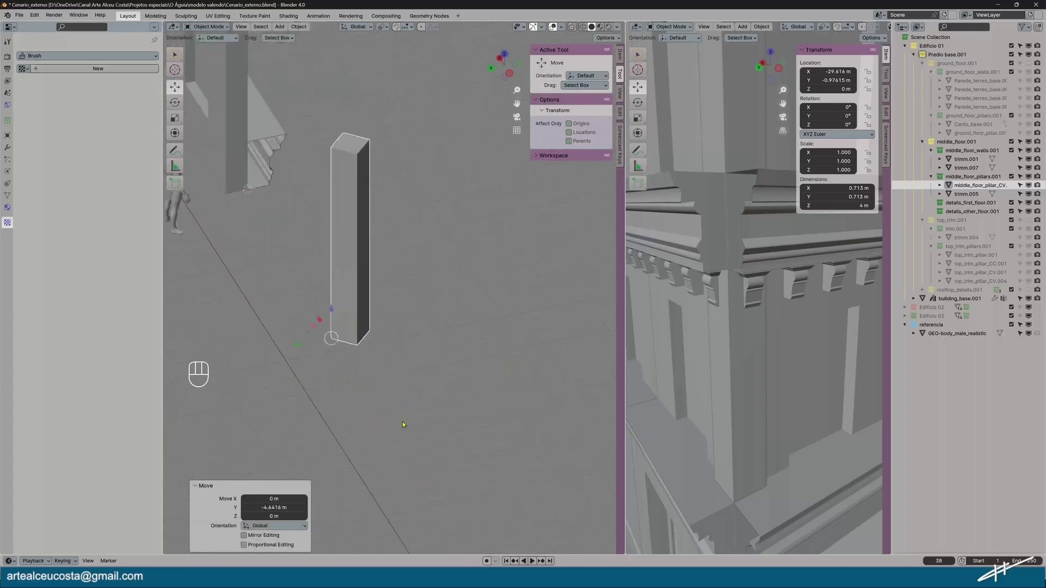
Enter Edit Mode on the pillar, try extruding one of its bottom edges outward, and undo the extrusion
{"action": "left_click", "coordinate": [207, 27]}
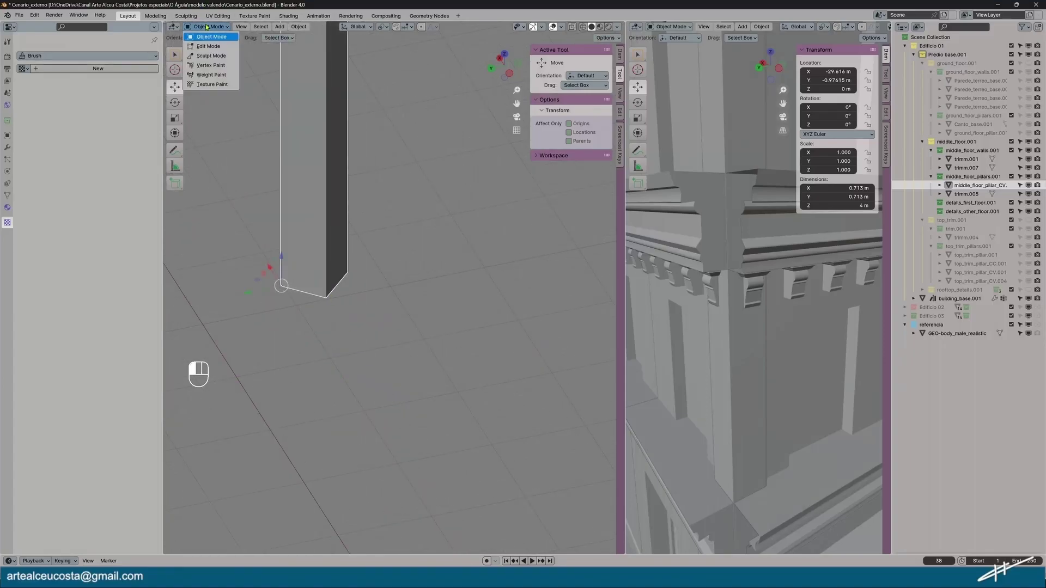
{"action": "left_click", "coordinate": [207, 43]}
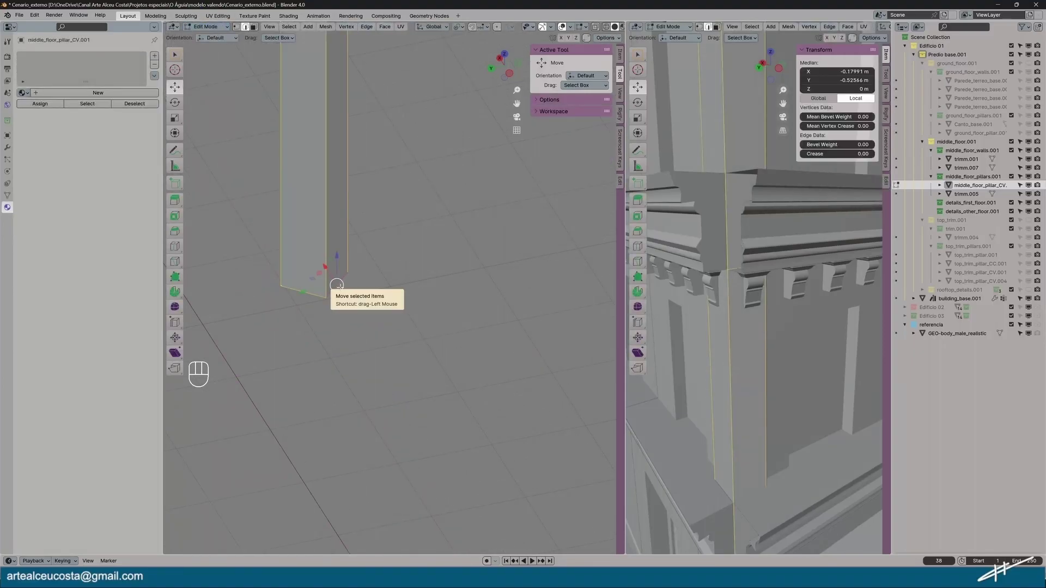
{"action": "key", "text": "e"}
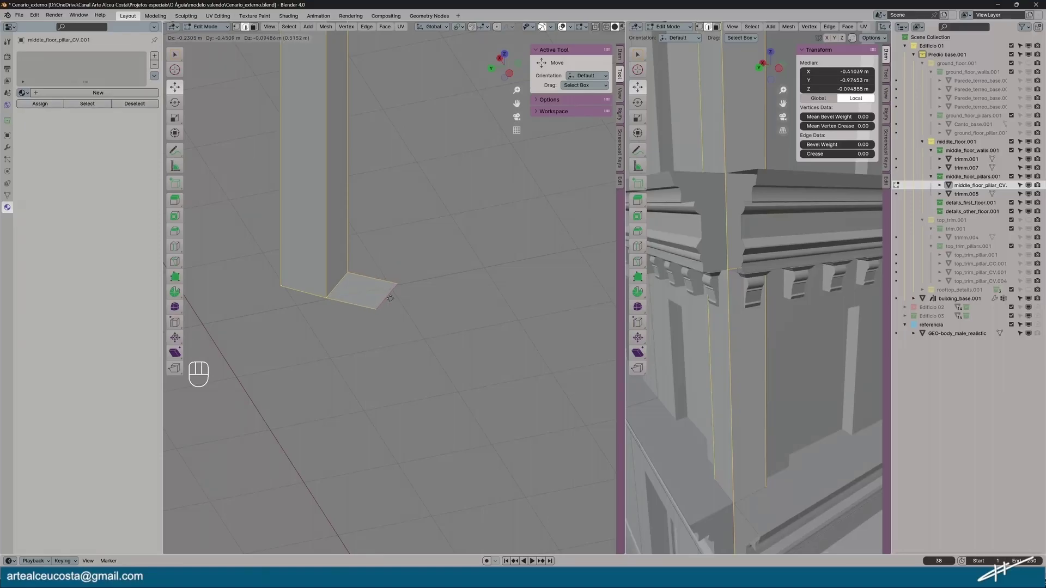
{"action": "left_click", "coordinate": [386, 297]}
{"action": "middle_click_drag", "start_coordinate": [692, 424], "coordinate": [735, 275], "text": "shift"}
{"action": "scroll", "coordinate": [715, 277], "scroll_direction": "down", "scroll_amount": 5}
{"action": "scroll", "coordinate": [735, 275], "scroll_direction": "up", "scroll_amount": 3}
{"action": "key", "text": "ctrl+z"}
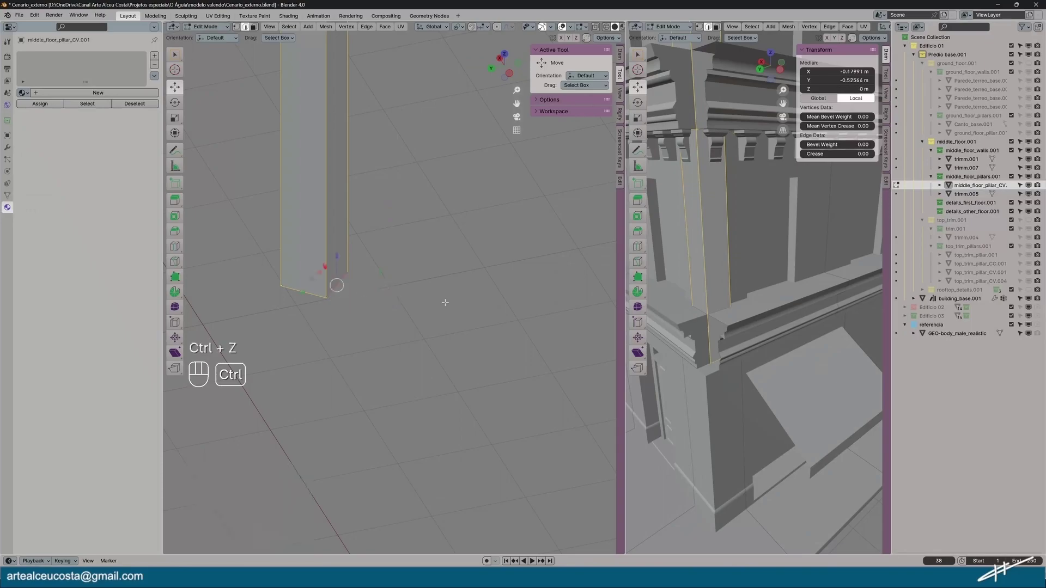
{"action": "key", "text": "ctrl+z"}
Try moving another bottom edge of the pillar about 0.24 m along Y, and undo the move
{"action": "middle_click_drag", "start_coordinate": [321, 287], "coordinate": [349, 311]}
{"action": "left_click", "coordinate": [402, 314]}
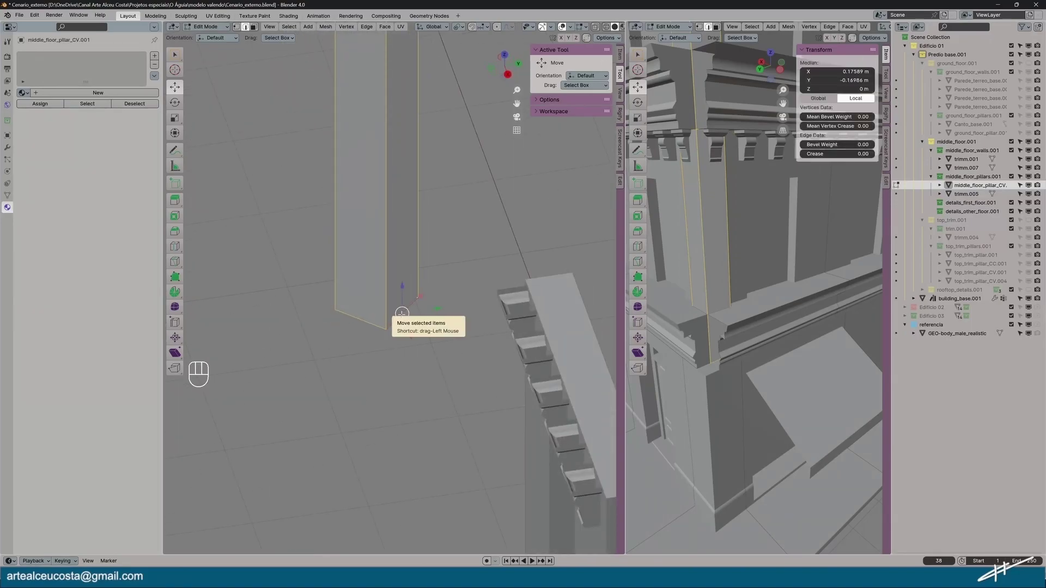
{"action": "left_click_drag", "start_coordinate": [436, 310], "coordinate": [467, 313]}
{"action": "middle_click_drag", "start_coordinate": [418, 359], "coordinate": [285, 370]}
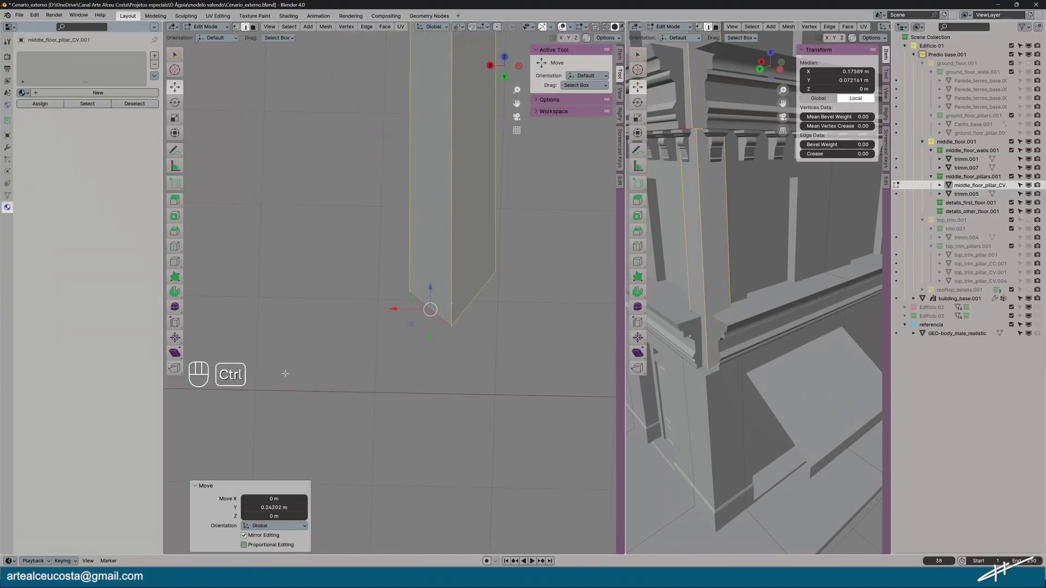
{"action": "key", "text": "ctrl+z"}
Check the pillar's bottom edges, clear the selection, and return to Object Mode
{"action": "left_click", "coordinate": [480, 285]}
{"action": "left_click", "coordinate": [439, 297]}
{"action": "left_click", "coordinate": [470, 297]}
{"action": "scroll", "coordinate": [436, 309], "scroll_direction": "down", "scroll_amount": 10}
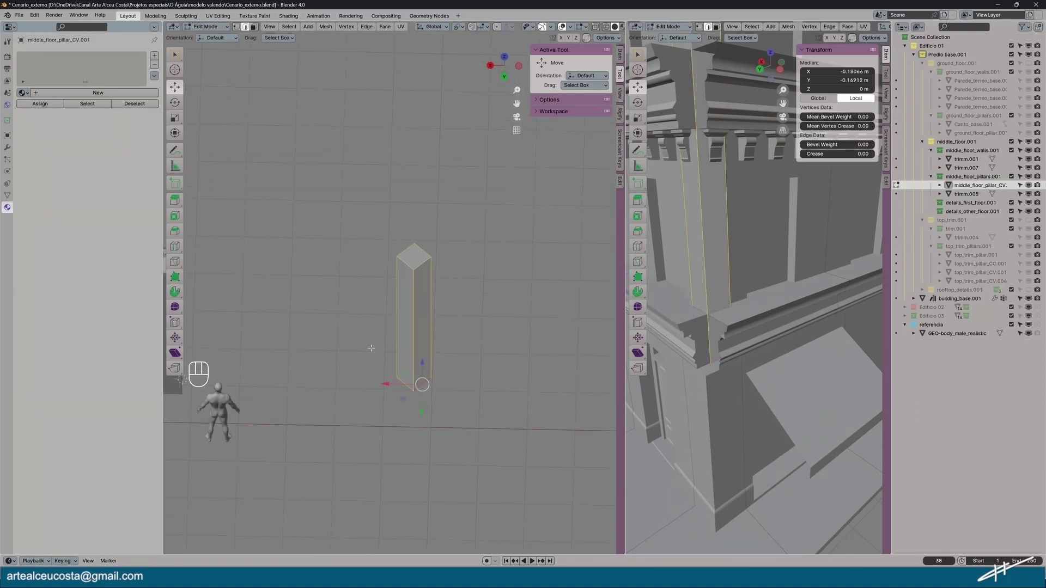
{"action": "scroll", "coordinate": [373, 400], "scroll_direction": "up", "scroll_amount": 8}
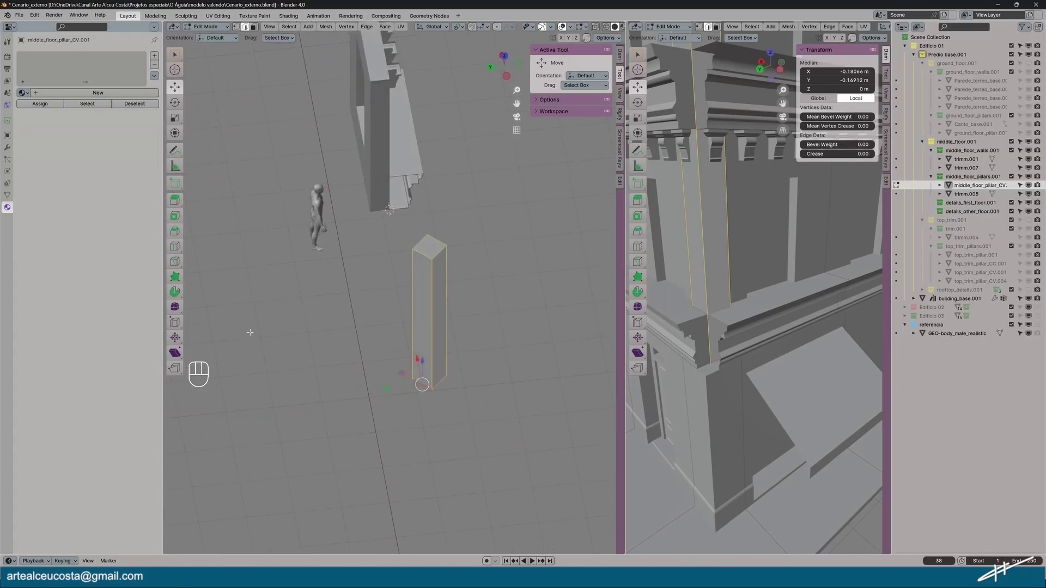
{"action": "left_click", "coordinate": [310, 317]}
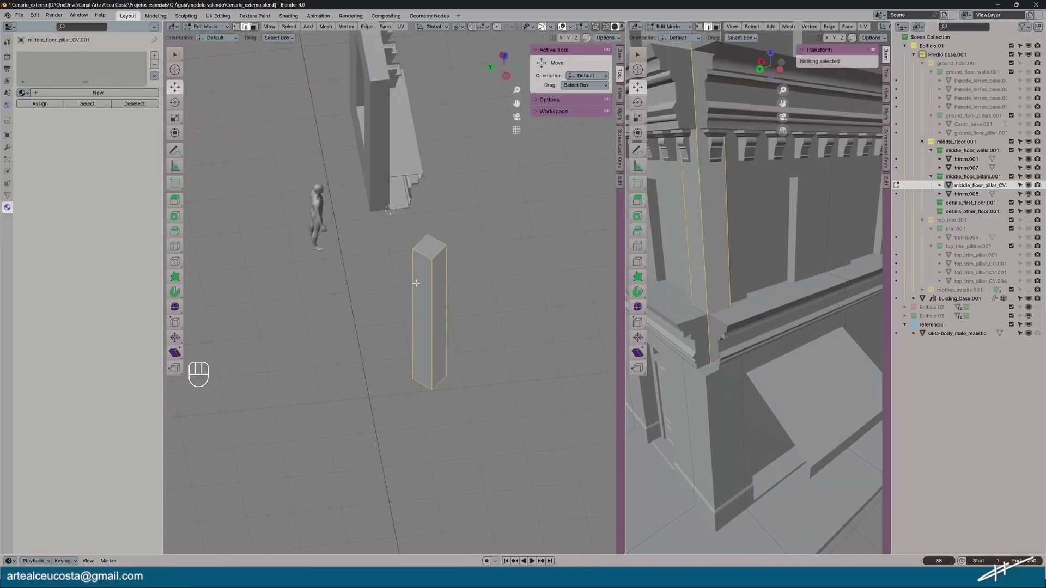
{"action": "left_click", "coordinate": [208, 26]}
{"action": "left_click", "coordinate": [213, 36]}
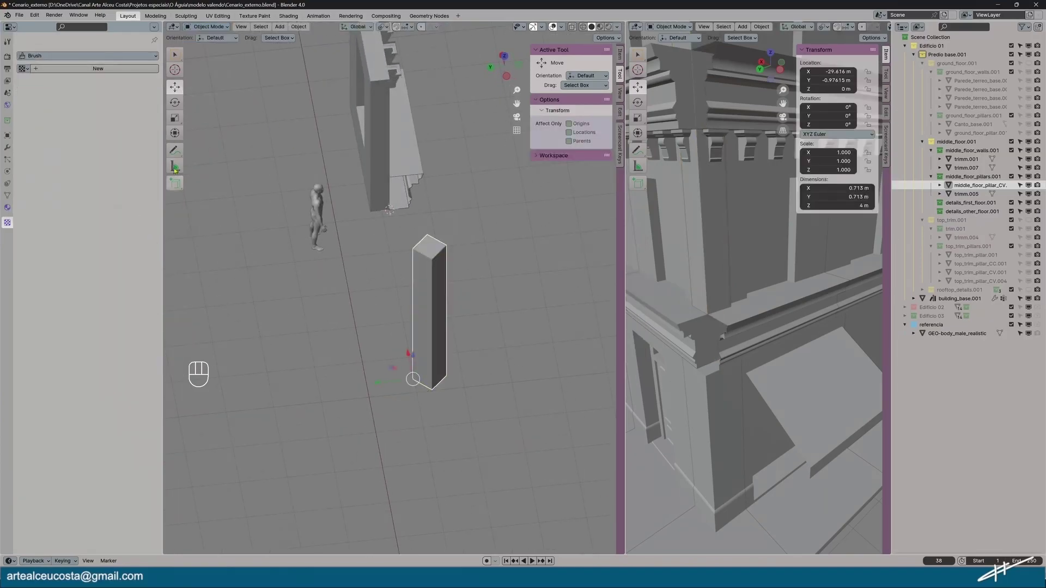
Rotate the corner pillar 180° around the global Z axis
{"action": "left_click", "coordinate": [175, 103]}
{"action": "left_click_drag", "start_coordinate": [388, 402], "coordinate": [547, 242]}
{"action": "middle_click_drag", "start_coordinate": [339, 340], "coordinate": [340, 405]}
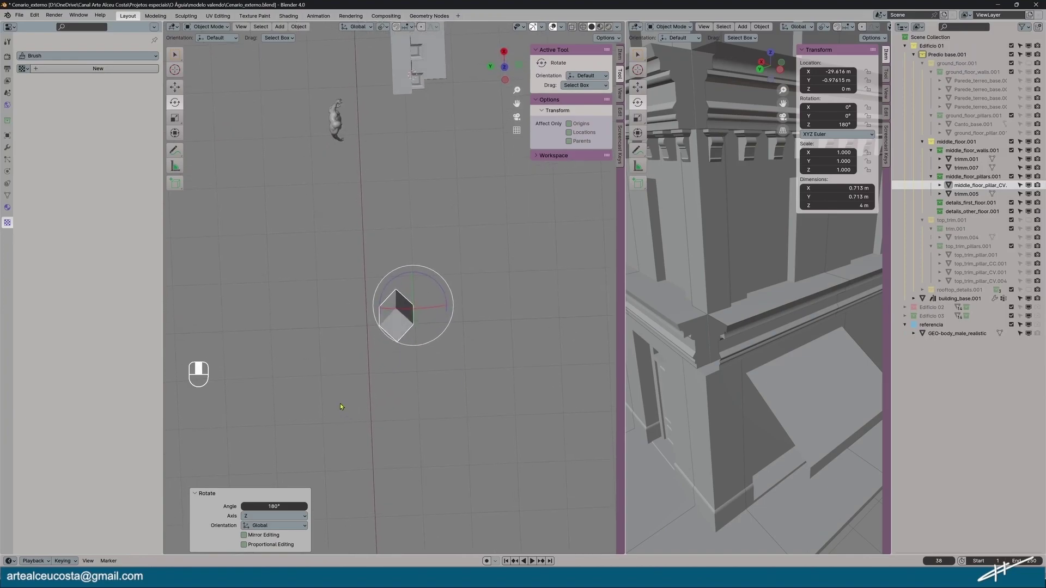
From the top view, move the rotated pillar along X toward the wall panel, to about X -26.57 m
{"action": "left_click", "coordinate": [504, 66]}
{"action": "key", "text": "shift+space"}
{"action": "key", "text": "g"}
{"action": "left_click_drag", "start_coordinate": [432, 334], "coordinate": [583, 334]}
{"action": "middle_click_drag", "start_coordinate": [583, 334], "coordinate": [402, 329], "text": "shift"}
{"action": "left_click_drag", "start_coordinate": [407, 334], "coordinate": [403, 333]}
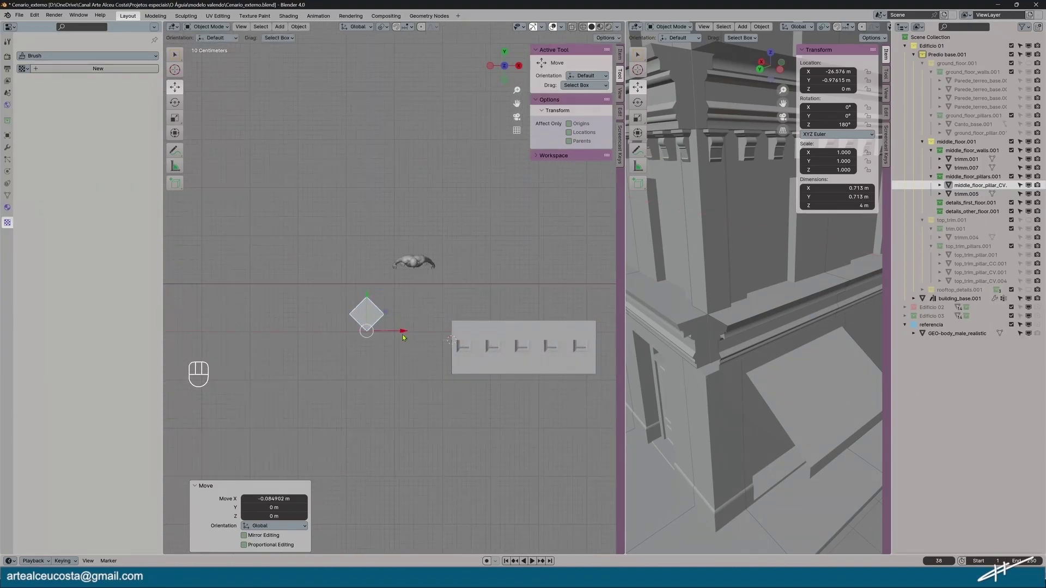
Move the separated ledge profile trimm.007 about -1.78 m along X, toward the corner pillar
{"action": "left_click", "coordinate": [369, 389]}
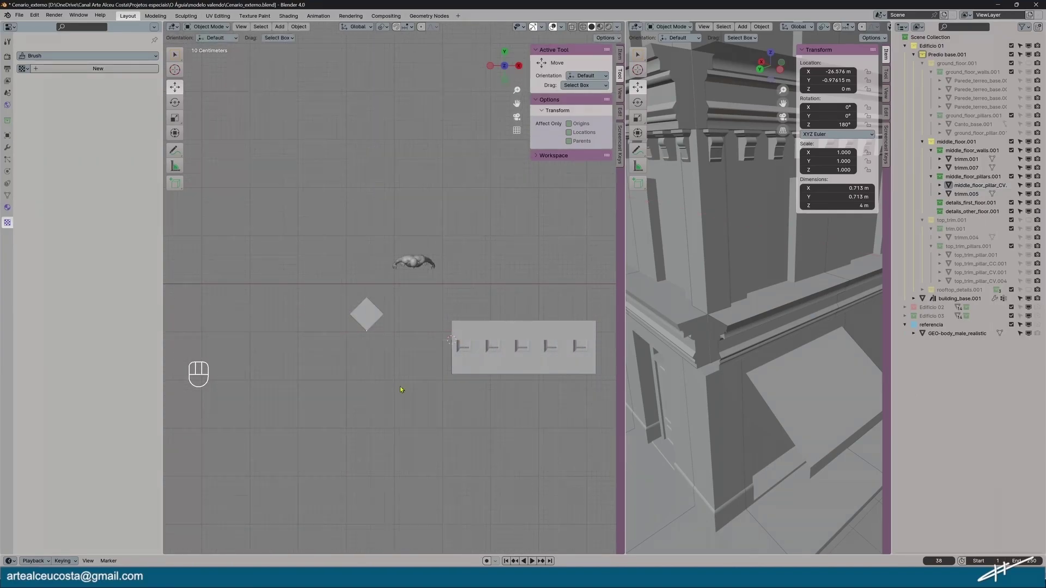
{"action": "left_click", "coordinate": [451, 359]}
{"action": "left_click_drag", "start_coordinate": [544, 348], "coordinate": [468, 344]}
Move the corner pillar about -0.43 m along X, away from the separated profile
{"action": "scroll", "coordinate": [354, 358], "scroll_direction": "up", "scroll_amount": 9}
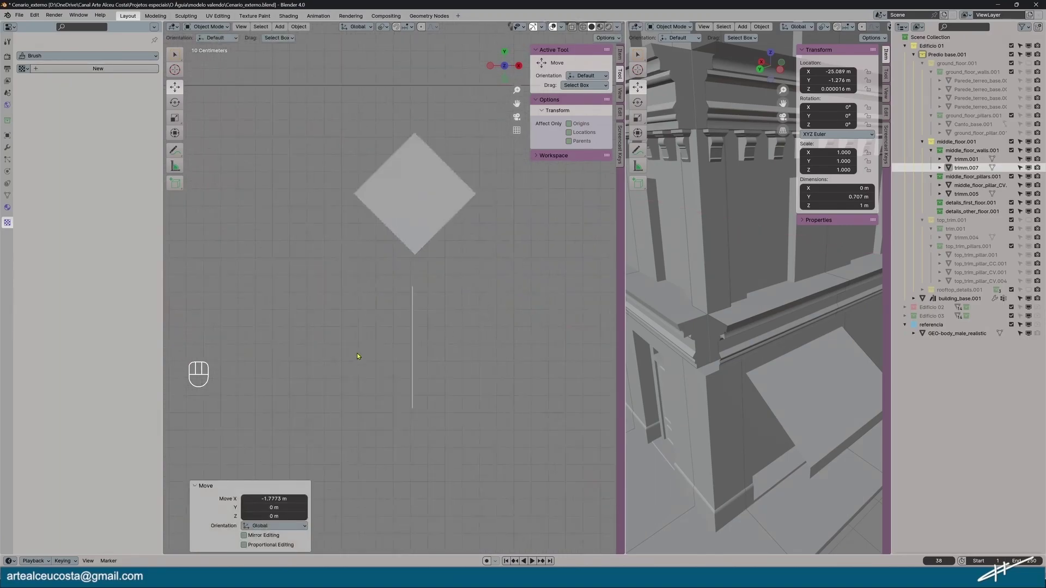
{"action": "left_click", "coordinate": [407, 187]}
{"action": "left_click_drag", "start_coordinate": [468, 212], "coordinate": [363, 210]}
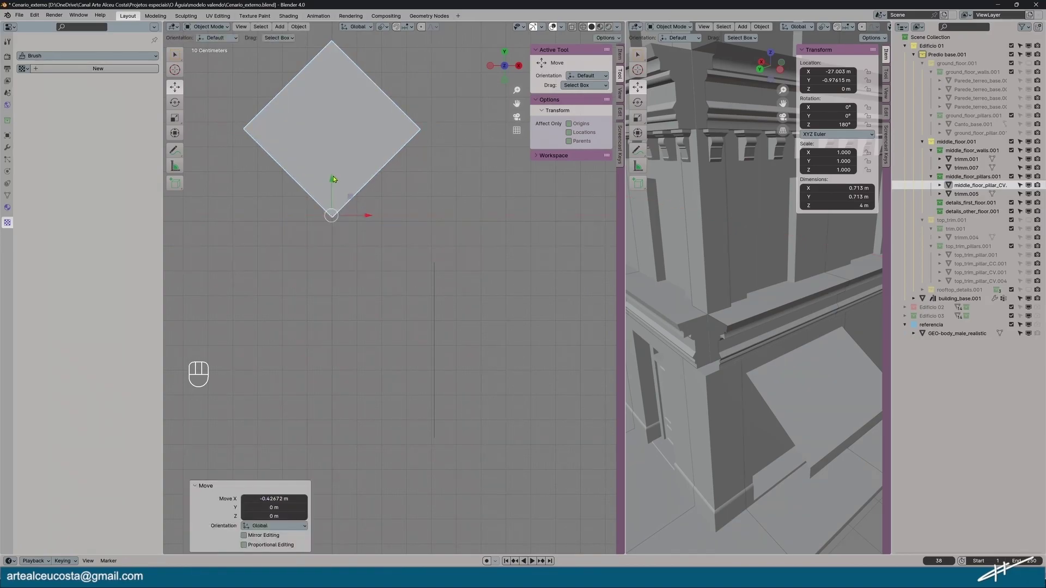
Select the separated ledge profile trimm.007 and snap the 3D cursor to its origin
{"action": "left_click", "coordinate": [435, 391]}
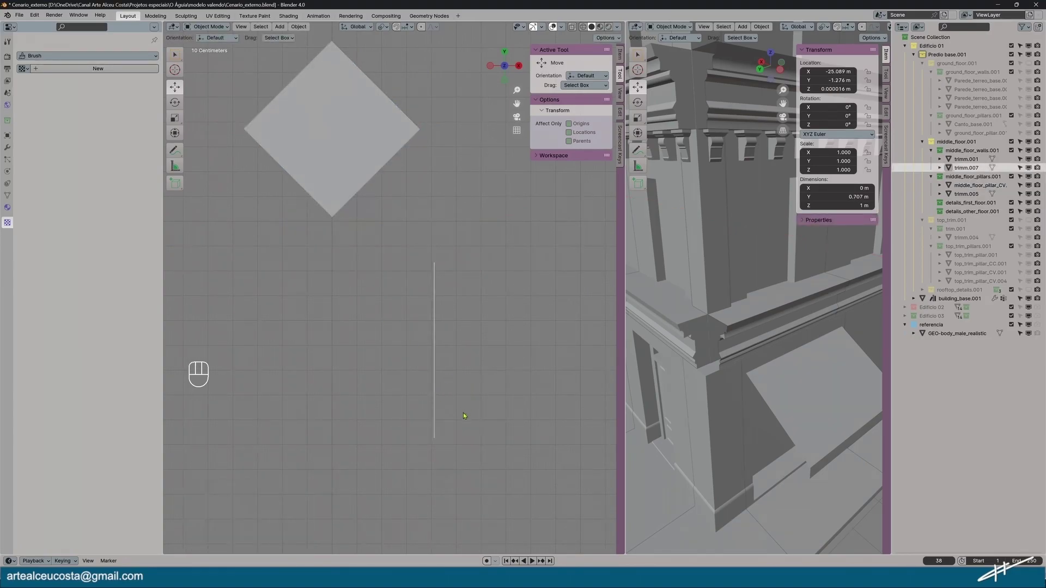
{"action": "left_click", "coordinate": [280, 26]}
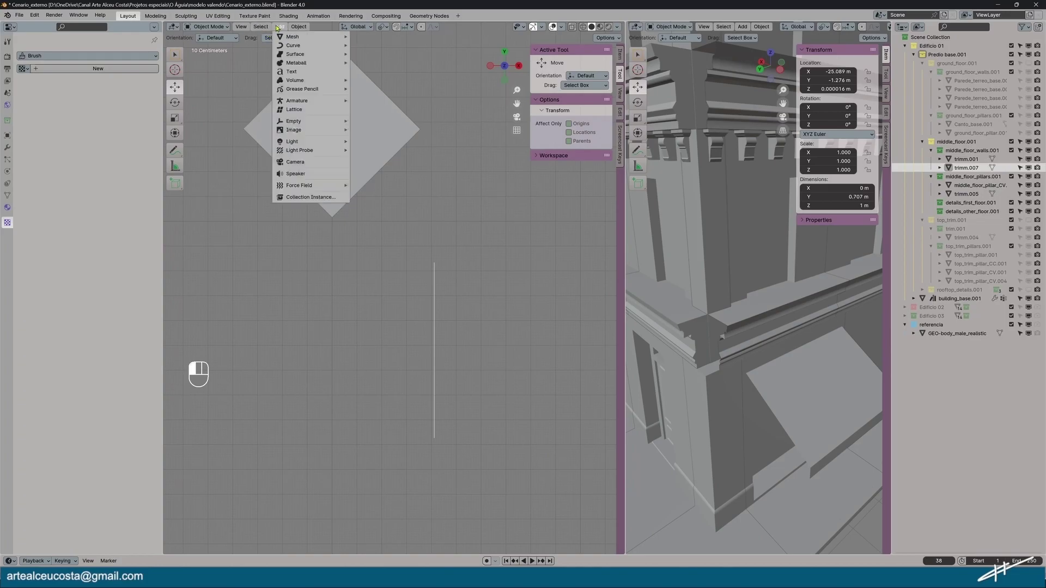
{"action": "mouse_move", "coordinate": [281, 47]}
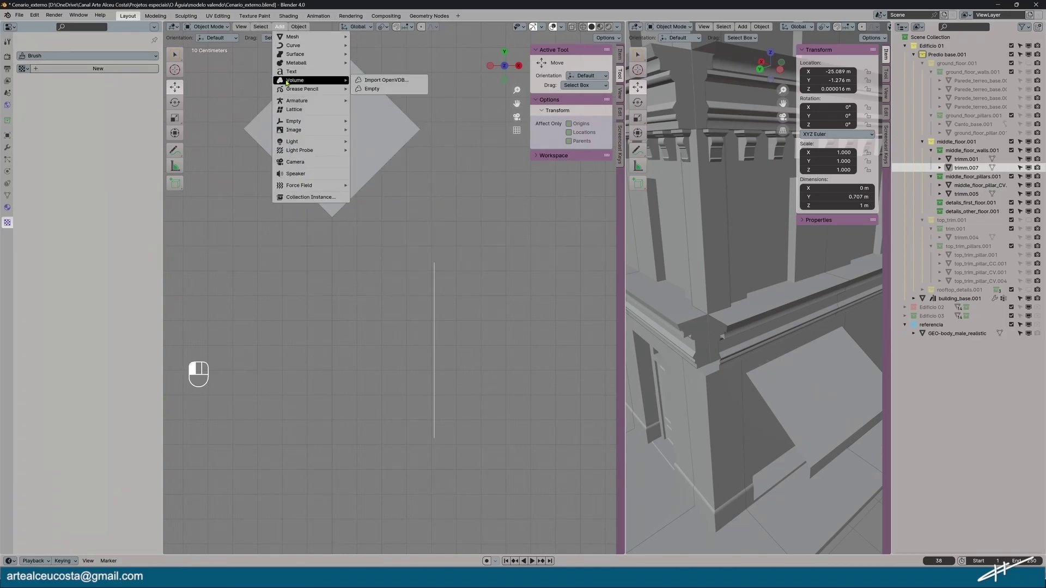
{"action": "mouse_move", "coordinate": [261, 26]}
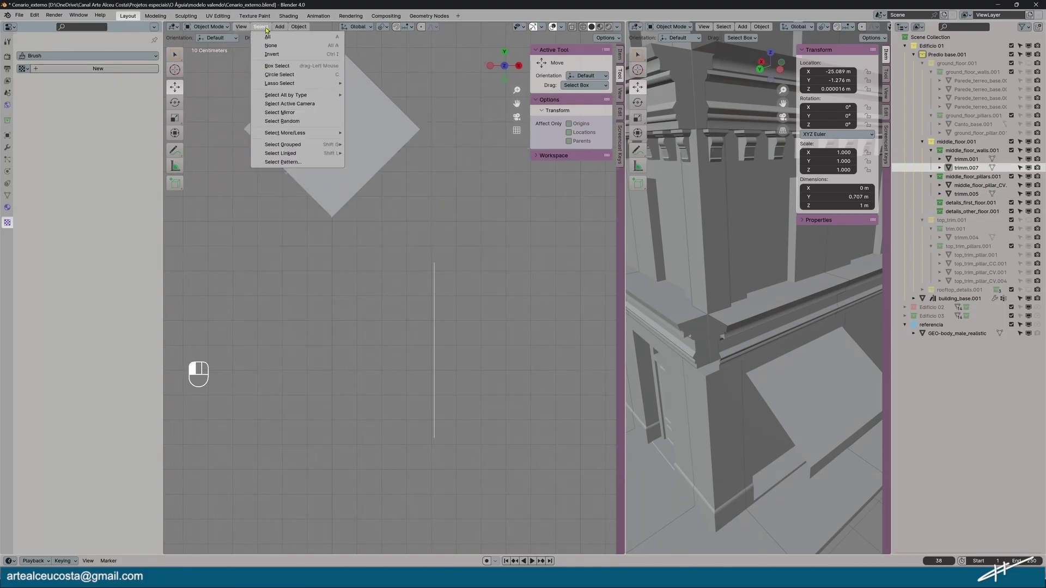
{"action": "mouse_move", "coordinate": [298, 26]}
{"action": "mouse_move", "coordinate": [360, 81]}
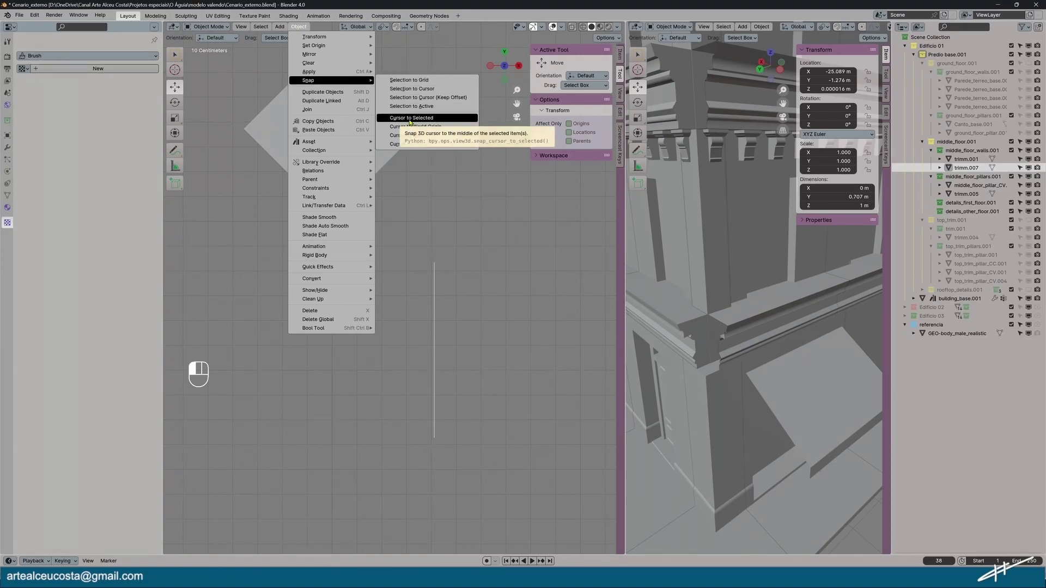
{"action": "left_click", "coordinate": [410, 119]}
Try to snap the ledge profile to the active object, and to the 3D cursor with and without keeping its offset
{"action": "left_click", "coordinate": [298, 27]}
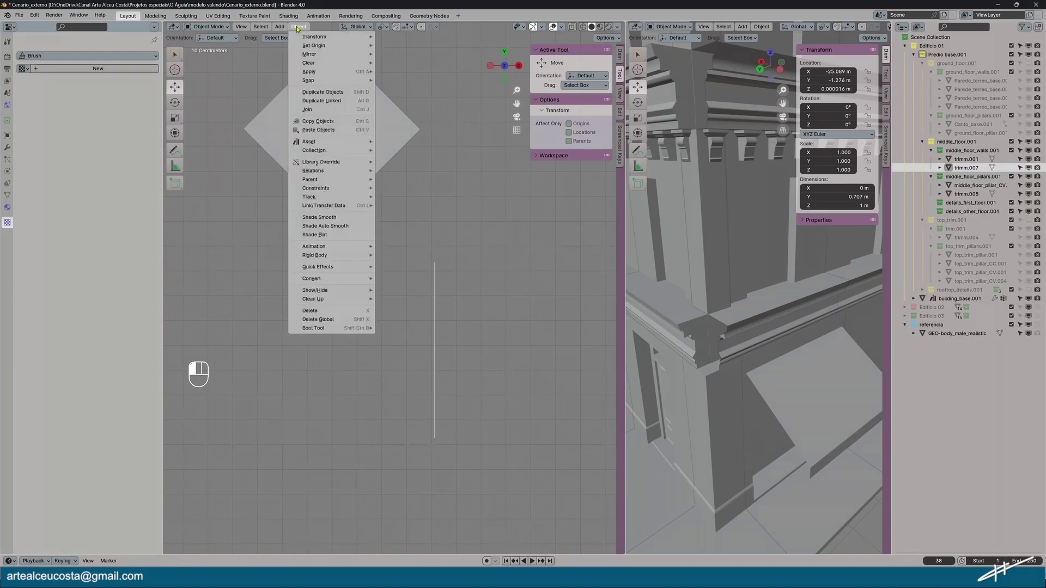
{"action": "mouse_move", "coordinate": [322, 65]}
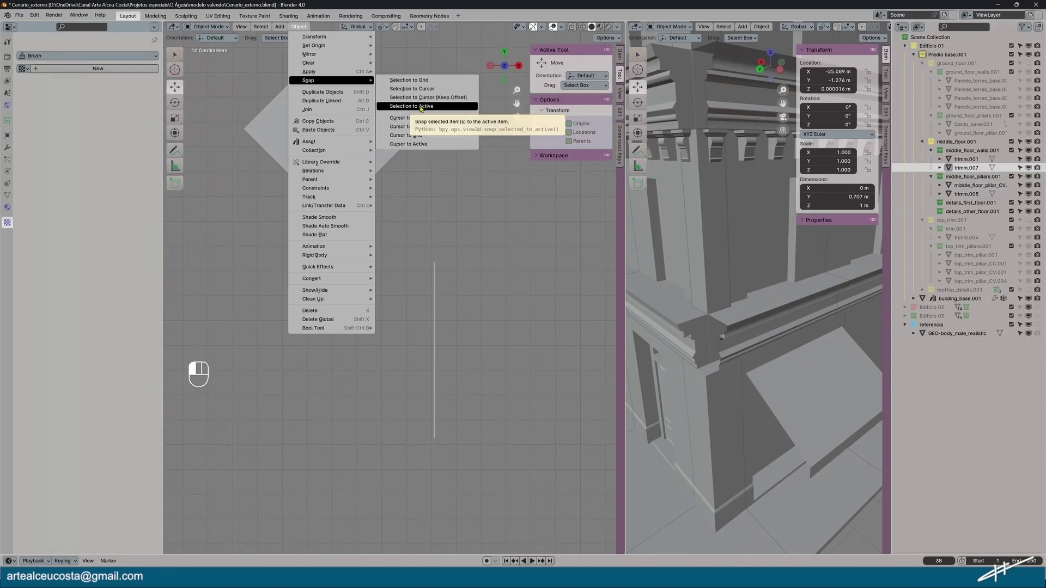
{"action": "left_click", "coordinate": [419, 106]}
{"action": "scroll", "coordinate": [488, 402], "scroll_direction": "down", "scroll_amount": 6}
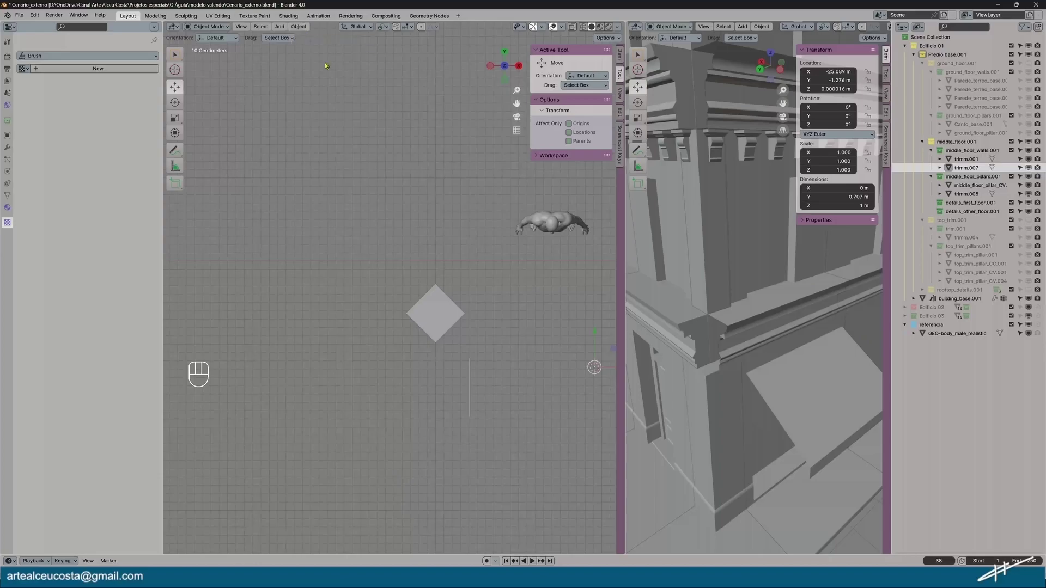
{"action": "middle_click_drag", "start_coordinate": [453, 401], "coordinate": [393, 354]}
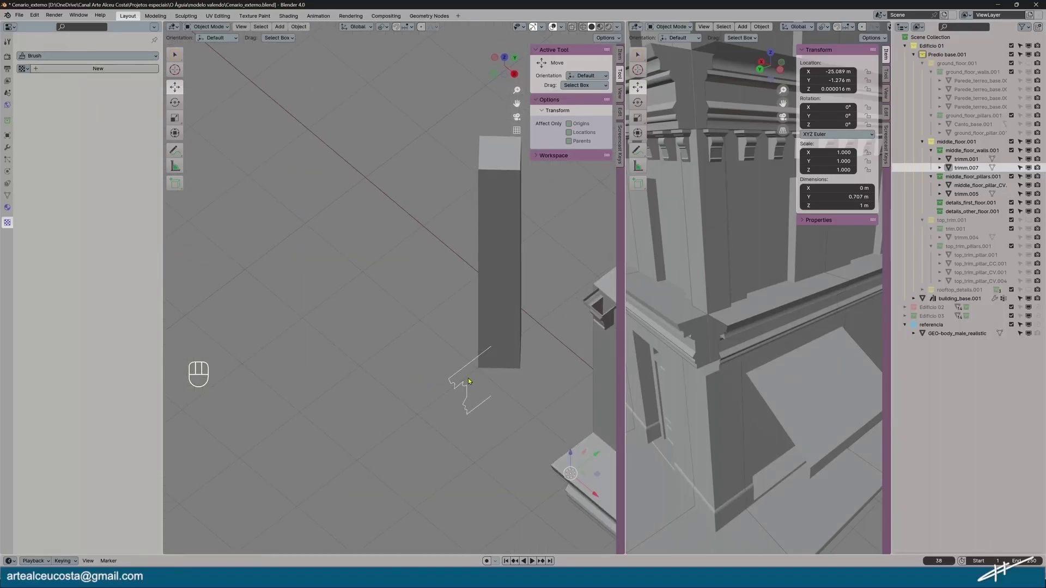
{"action": "left_click", "coordinate": [298, 26]}
{"action": "mouse_move", "coordinate": [320, 84]}
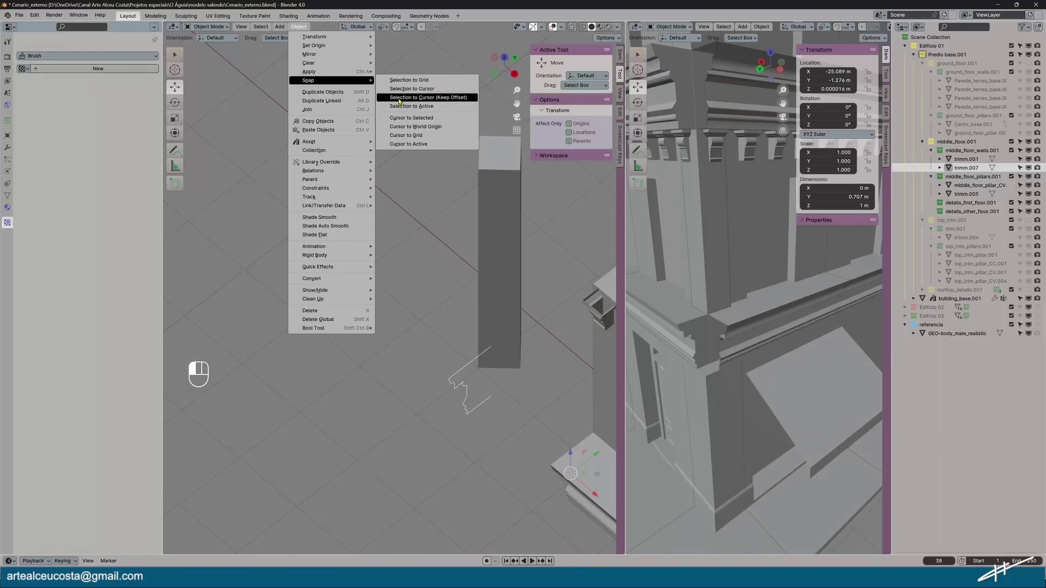
{"action": "left_click", "coordinate": [403, 98]}
{"action": "left_click", "coordinate": [298, 26]}
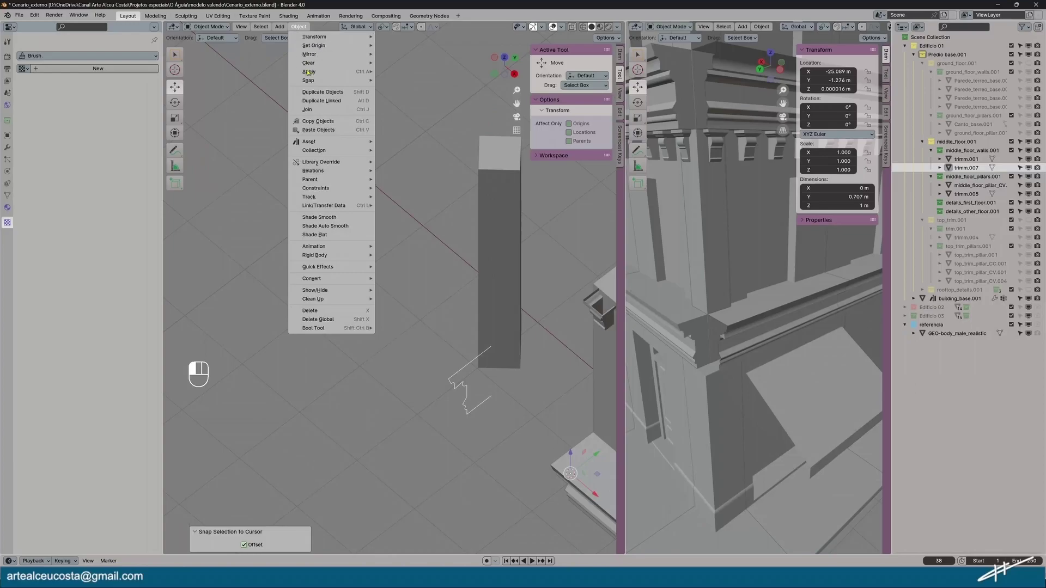
{"action": "mouse_move", "coordinate": [327, 80]}
{"action": "left_click", "coordinate": [413, 92]}
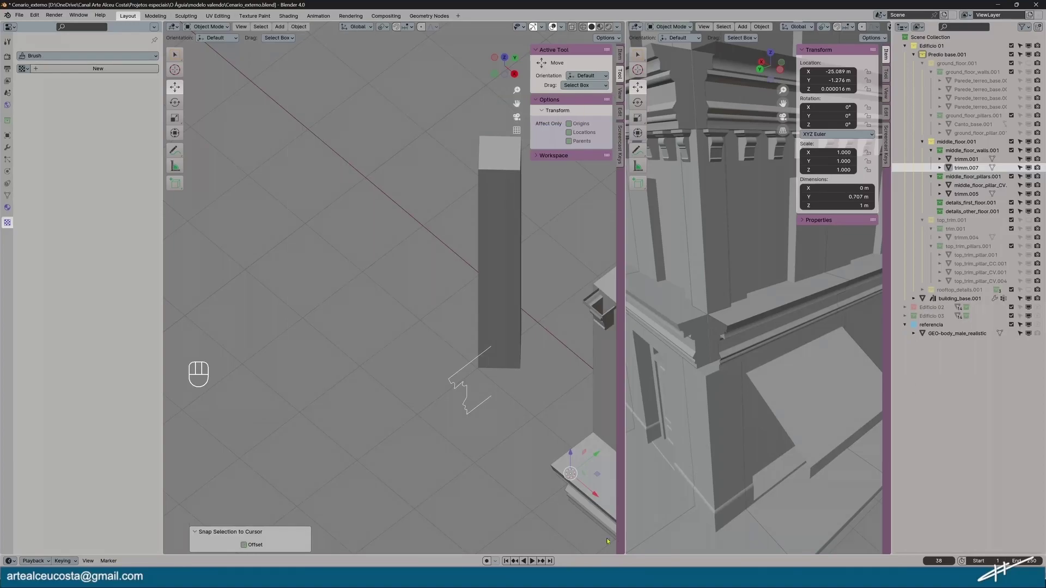
Move the ledge profile about -0.32 m along X and set the transform pivot point to Individual Origins
{"action": "left_click_drag", "start_coordinate": [591, 497], "coordinate": [571, 482]}
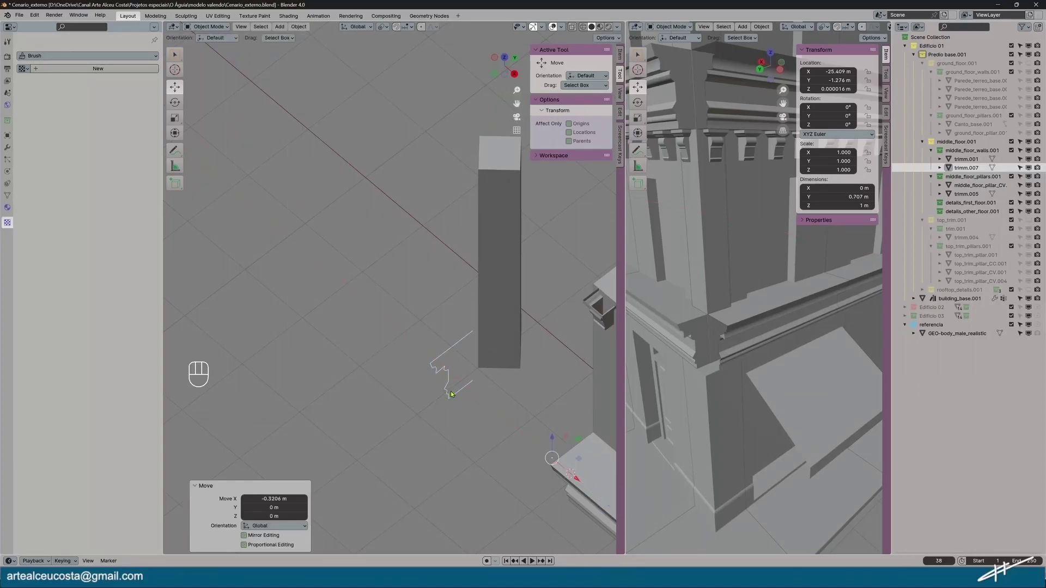
{"action": "left_click", "coordinate": [384, 27]}
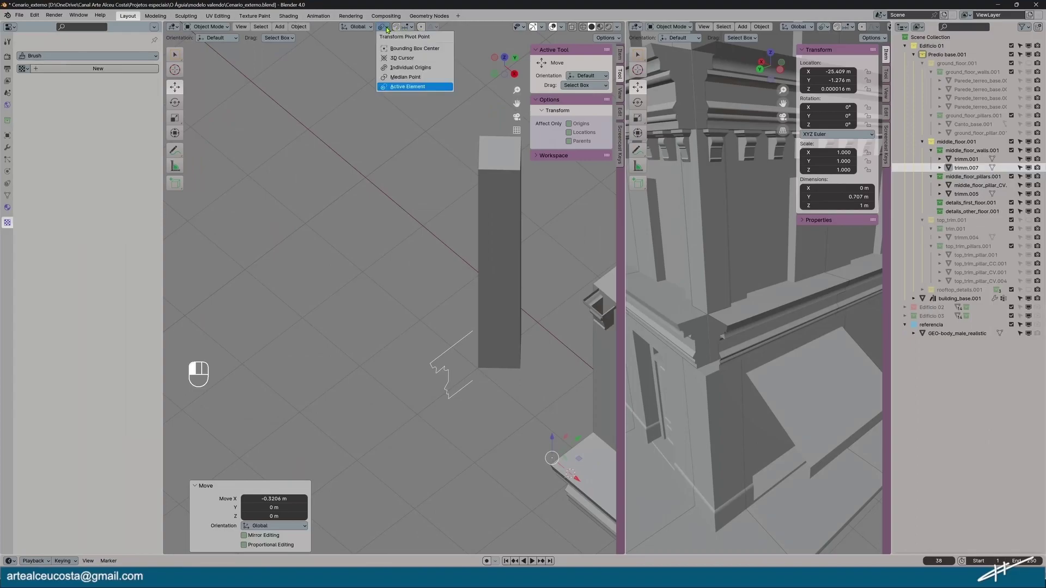
{"action": "left_click", "coordinate": [383, 27]}
{"action": "left_click", "coordinate": [384, 27]}
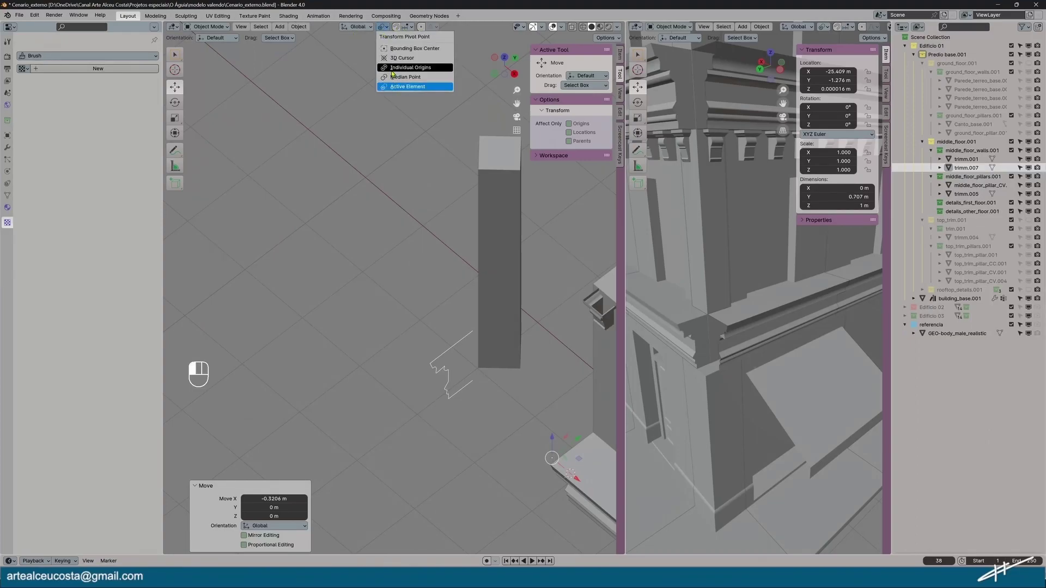
{"action": "left_click", "coordinate": [390, 68]}
{"action": "left_click", "coordinate": [298, 28]}
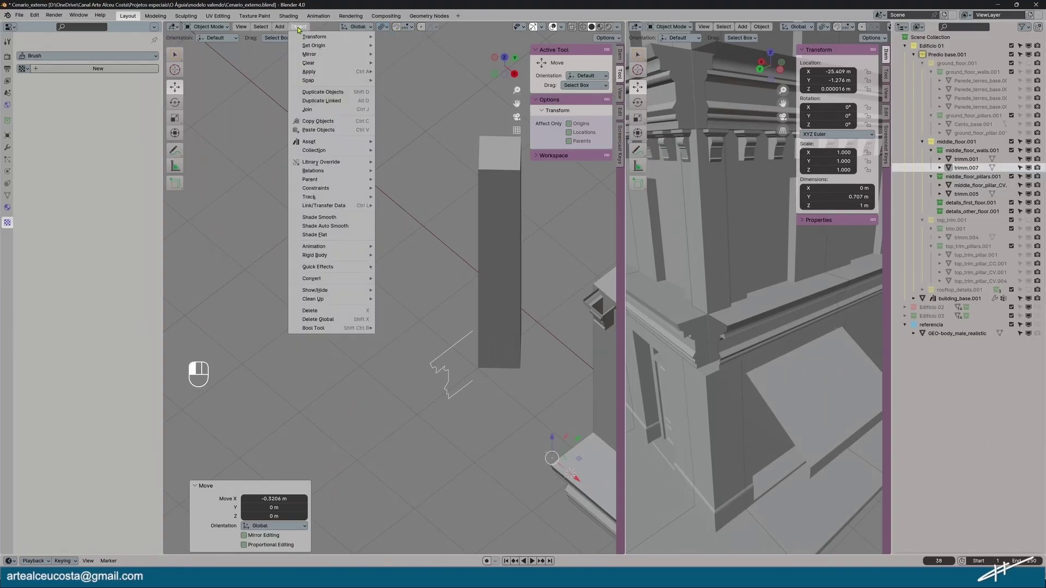
{"action": "mouse_move", "coordinate": [336, 83]}
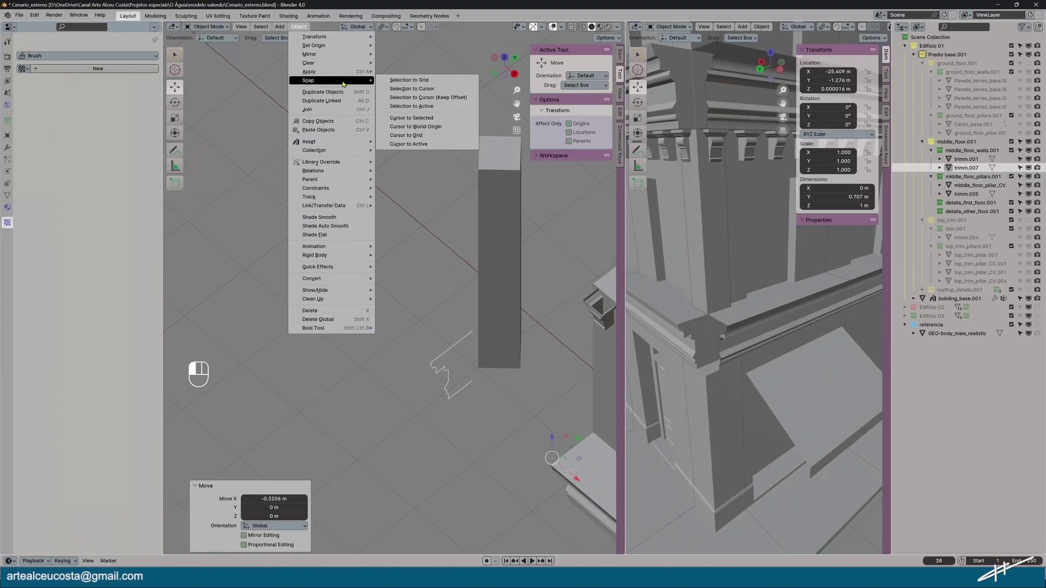
{"action": "left_click", "coordinate": [689, 463]}
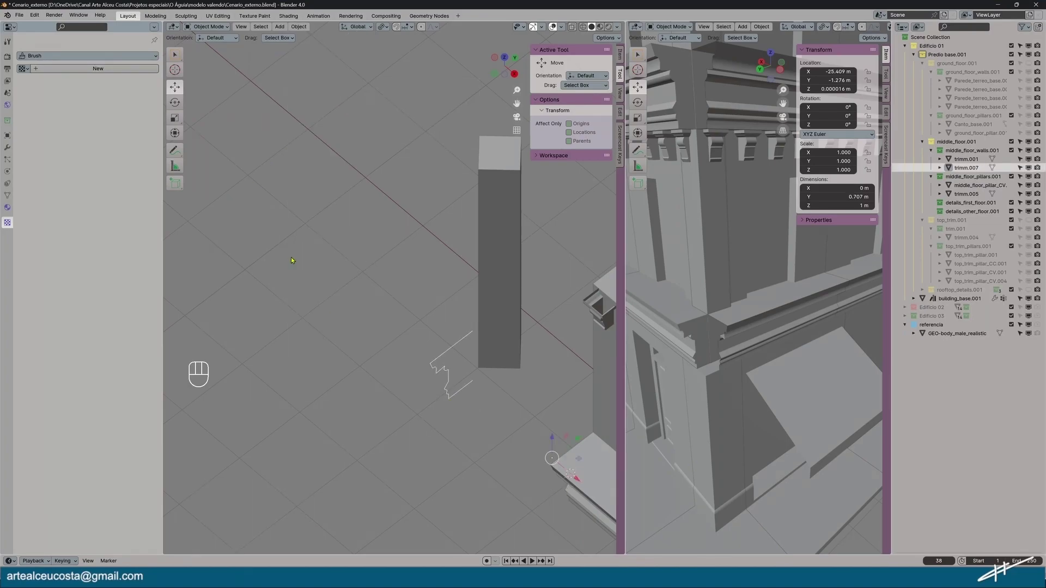
In Edit Mode, move all of the profile's geometry about 1.5 m along X to line it up with the object's origin
{"action": "left_click", "coordinate": [209, 26]}
{"action": "left_click", "coordinate": [208, 47]}
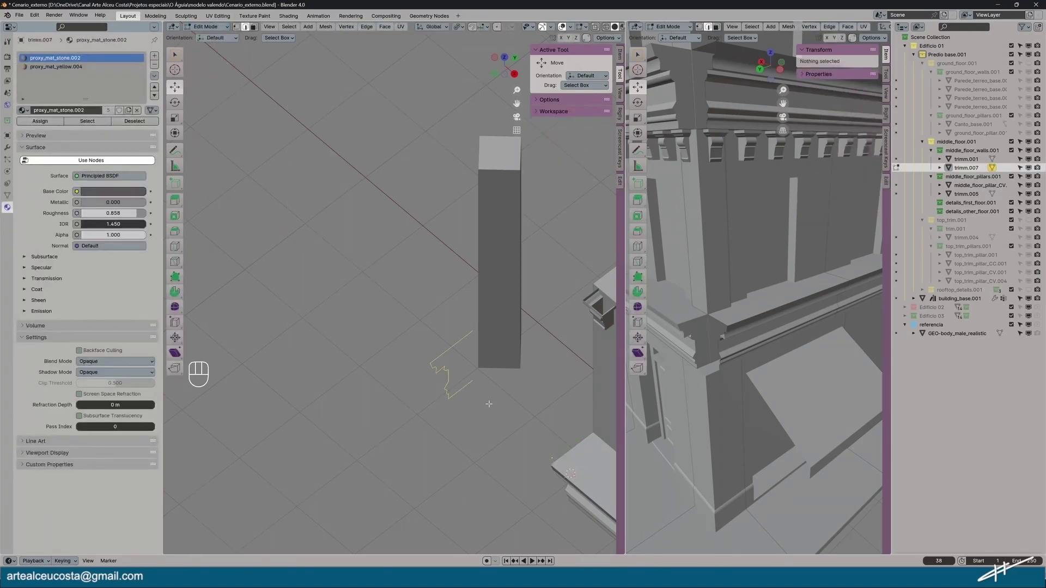
{"action": "key", "text": "a"}
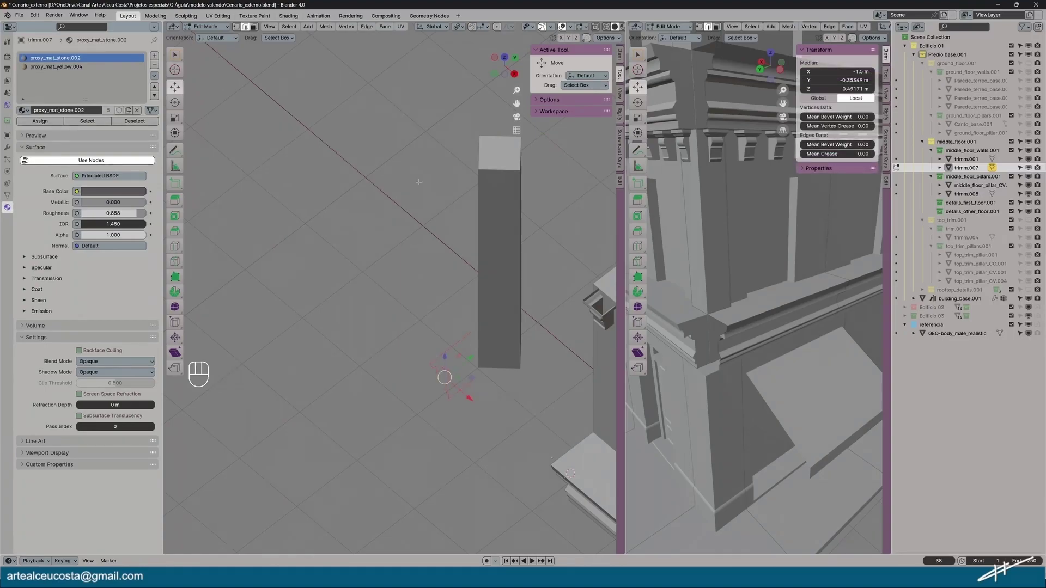
{"action": "left_click", "coordinate": [505, 58]}
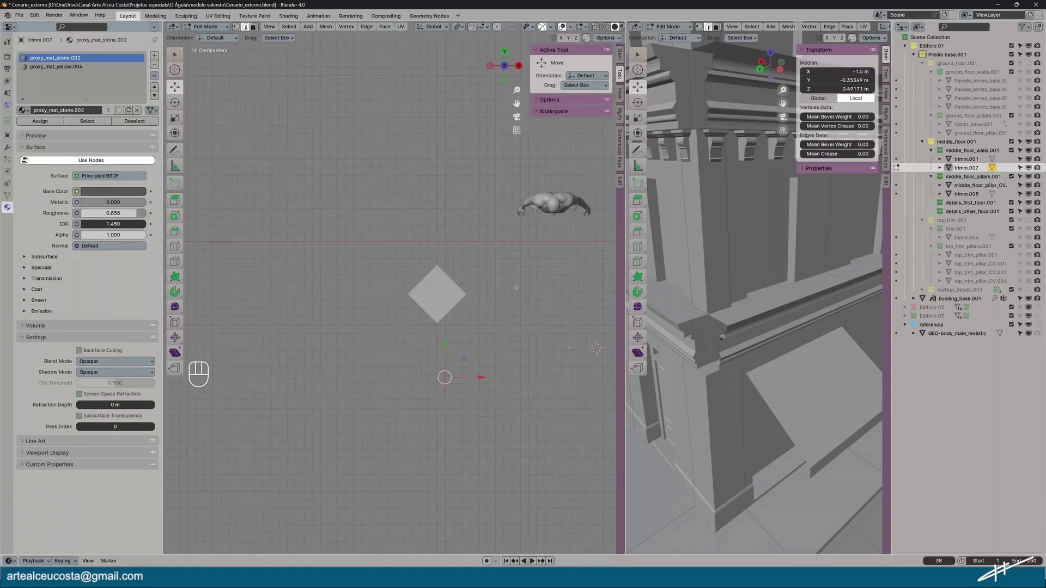
{"action": "left_click_drag", "start_coordinate": [478, 379], "coordinate": [606, 377]}
{"action": "scroll", "coordinate": [599, 381], "scroll_direction": "up", "scroll_amount": 6}
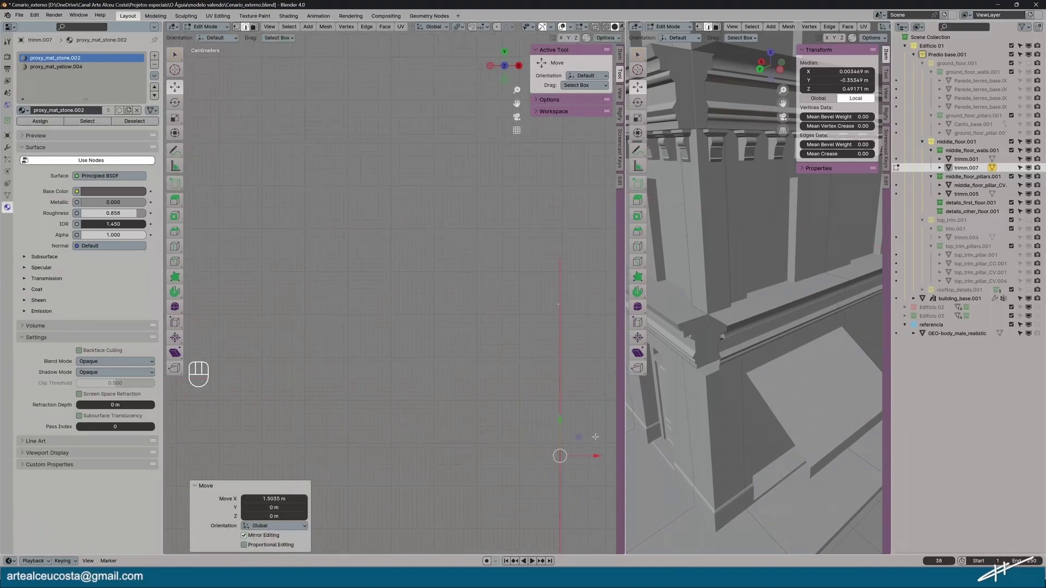
{"action": "left_click", "coordinate": [596, 457]}
{"action": "left_click_drag", "start_coordinate": [597, 457], "coordinate": [595, 457]}
Return to Object Mode and move the ledge profile about -1.59 m along X, in line with the pillar's corner
{"action": "scroll", "coordinate": [503, 368], "scroll_direction": "down", "scroll_amount": 5}
{"action": "middle_click_drag", "start_coordinate": [493, 349], "coordinate": [324, 87]}
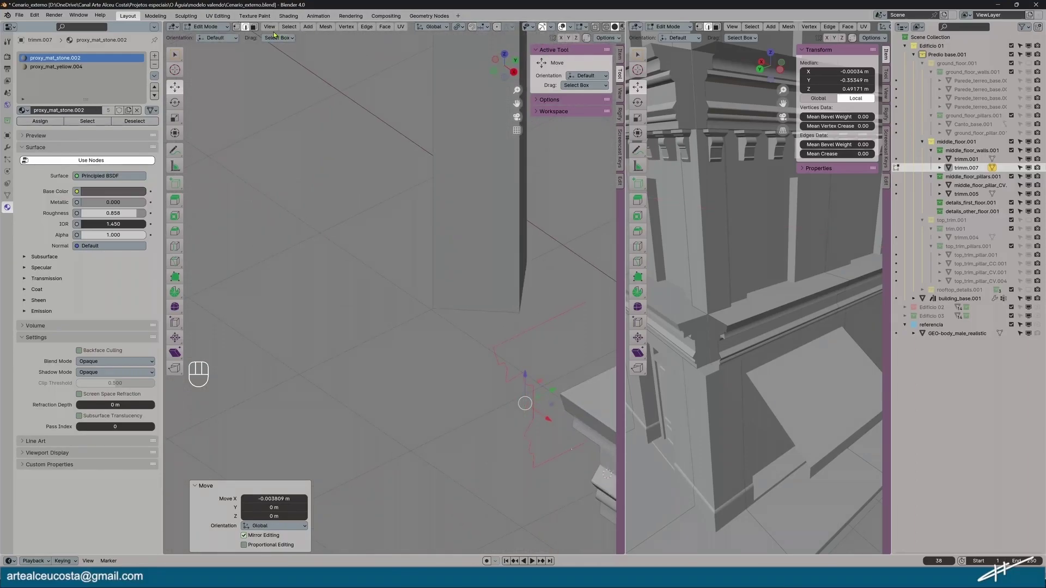
{"action": "left_click", "coordinate": [207, 26]}
{"action": "left_click", "coordinate": [207, 37]}
{"action": "left_click_drag", "start_coordinate": [593, 467], "coordinate": [411, 342]}
Move the ledge profile along Y toward the pillar's corner, to about Y -1.09 m, fine-tuning it in the side view
{"action": "middle_click_drag", "start_coordinate": [411, 342], "coordinate": [391, 370]}
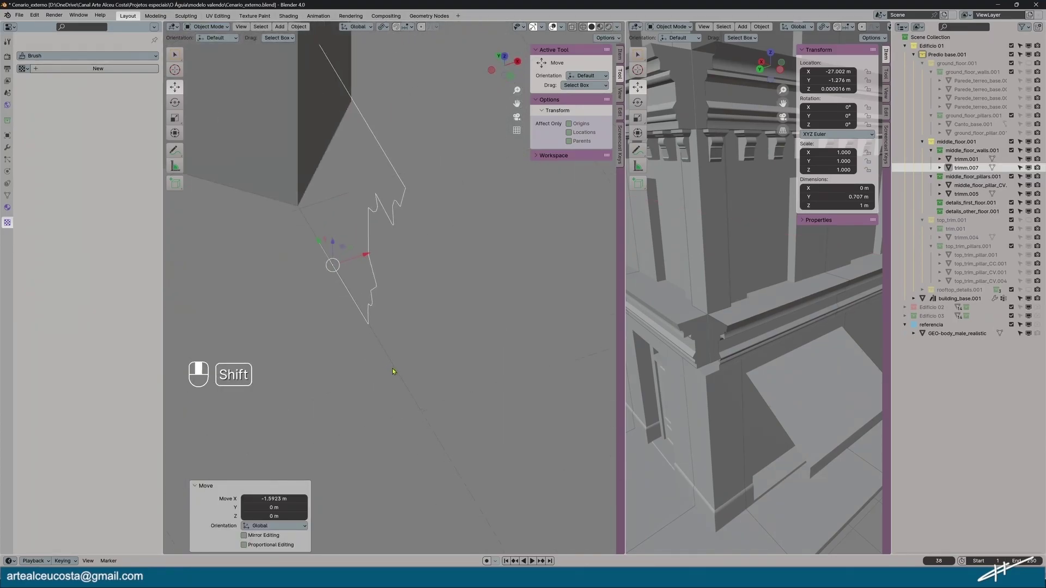
{"action": "middle_click_drag", "start_coordinate": [306, 279], "coordinate": [413, 418], "text": "shift"}
{"action": "scroll", "coordinate": [412, 416], "scroll_direction": "up", "scroll_amount": 3}
{"action": "left_click_drag", "start_coordinate": [452, 367], "coordinate": [407, 293]}
{"action": "middle_click_drag", "start_coordinate": [373, 346], "coordinate": [414, 193]}
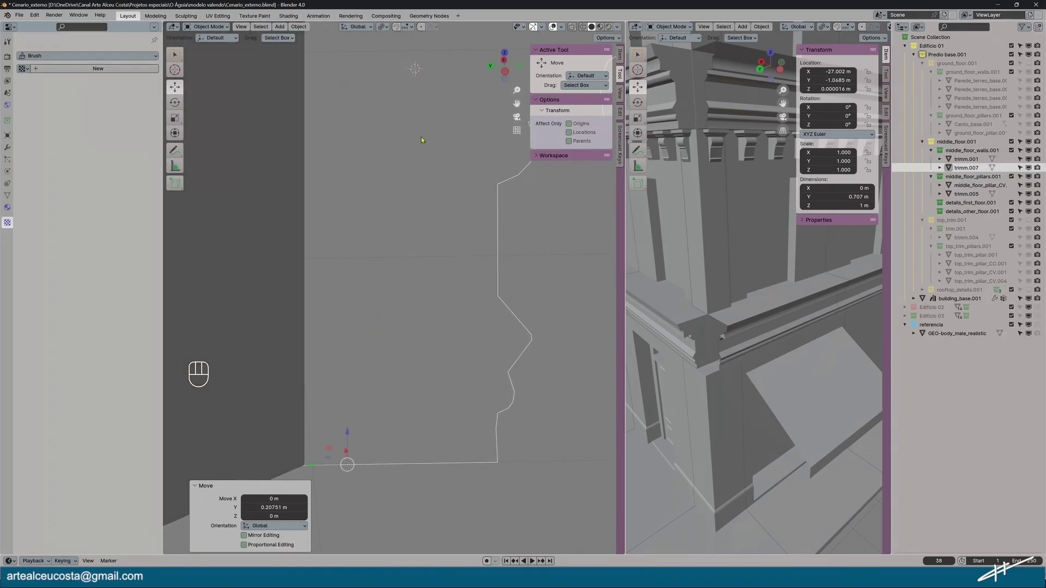
{"action": "left_click", "coordinate": [504, 72]}
{"action": "middle_click_drag", "start_coordinate": [379, 448], "coordinate": [458, 364], "text": "shift"}
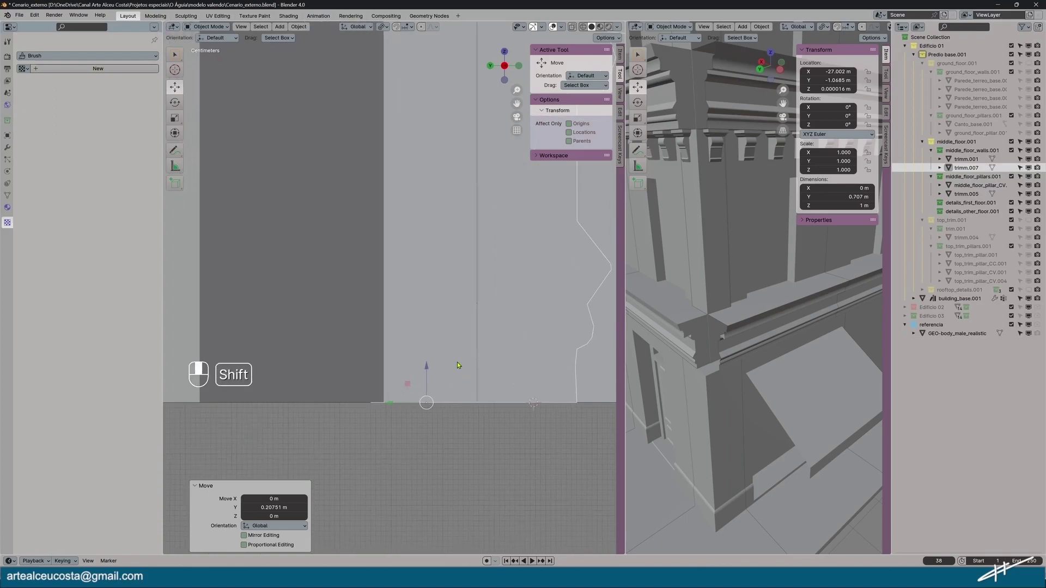
{"action": "left_click_drag", "start_coordinate": [392, 403], "coordinate": [407, 402]}
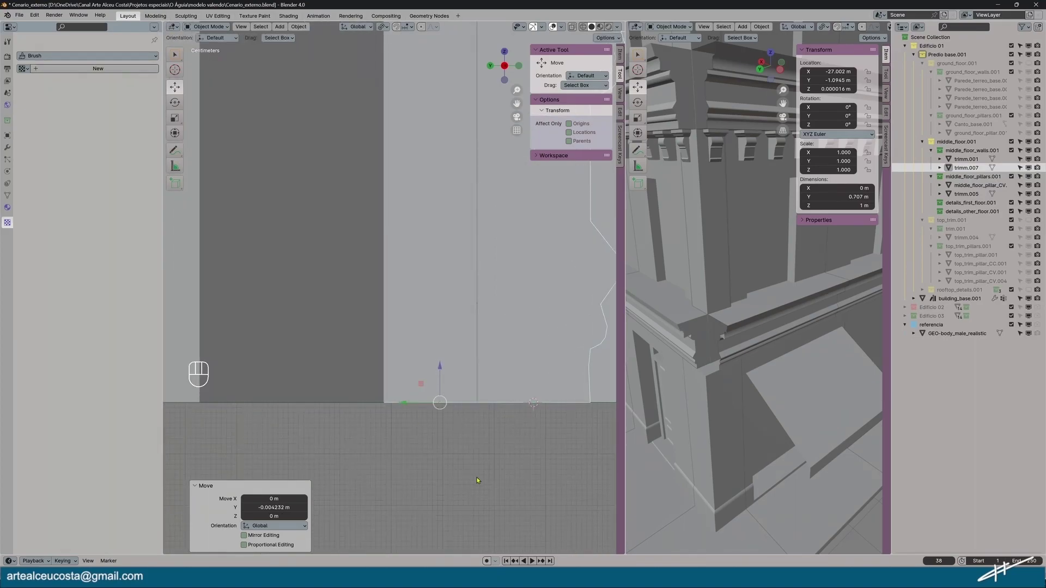
Snap the 3D cursor to the origin of the repositioned ledge profile
{"action": "scroll", "coordinate": [476, 475], "scroll_direction": "down", "scroll_amount": 5}
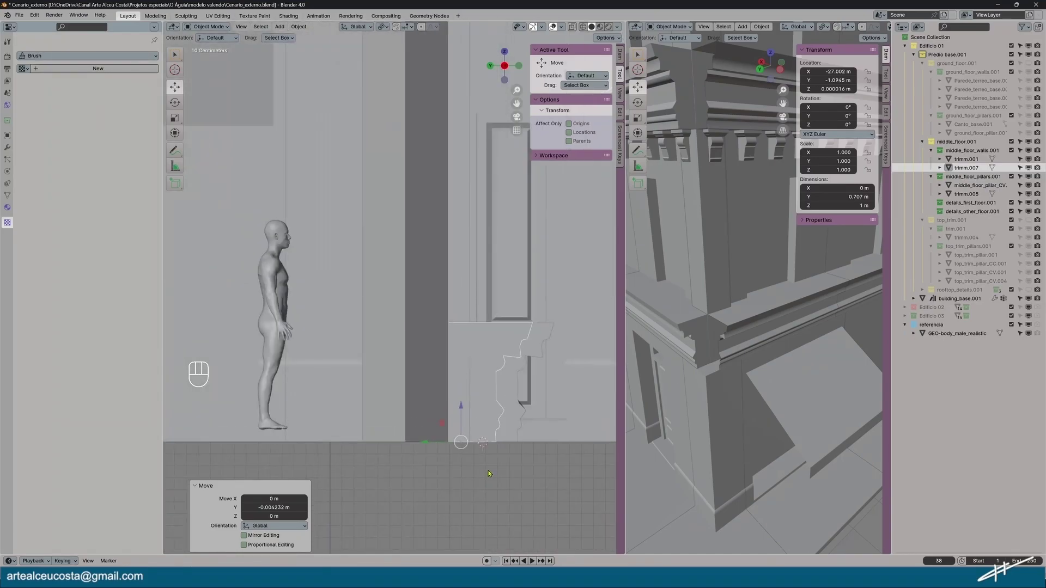
{"action": "middle_click_drag", "start_coordinate": [459, 438], "coordinate": [397, 421]}
{"action": "left_click", "coordinate": [504, 66]}
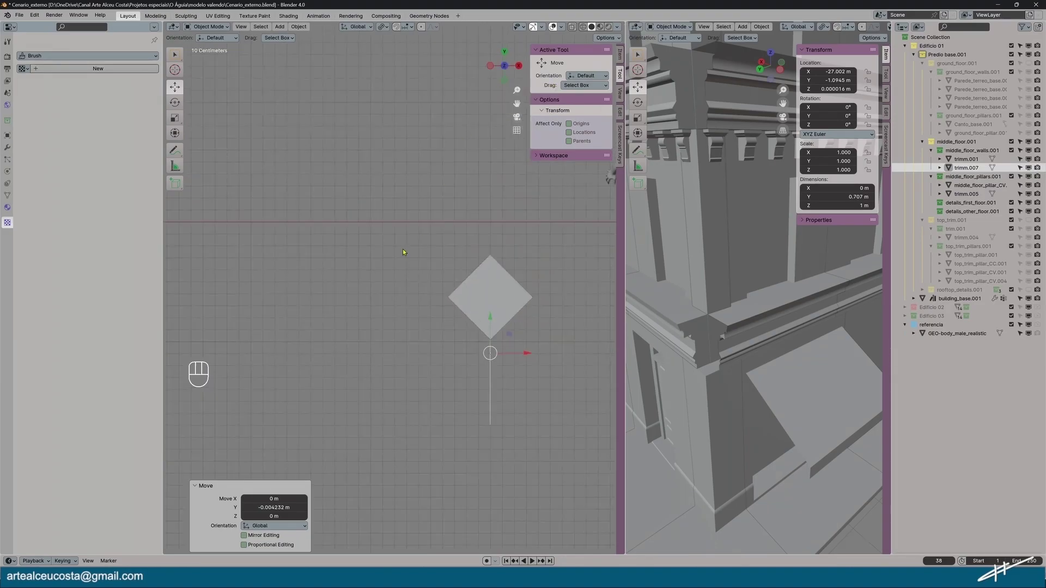
{"action": "left_click", "coordinate": [298, 27]}
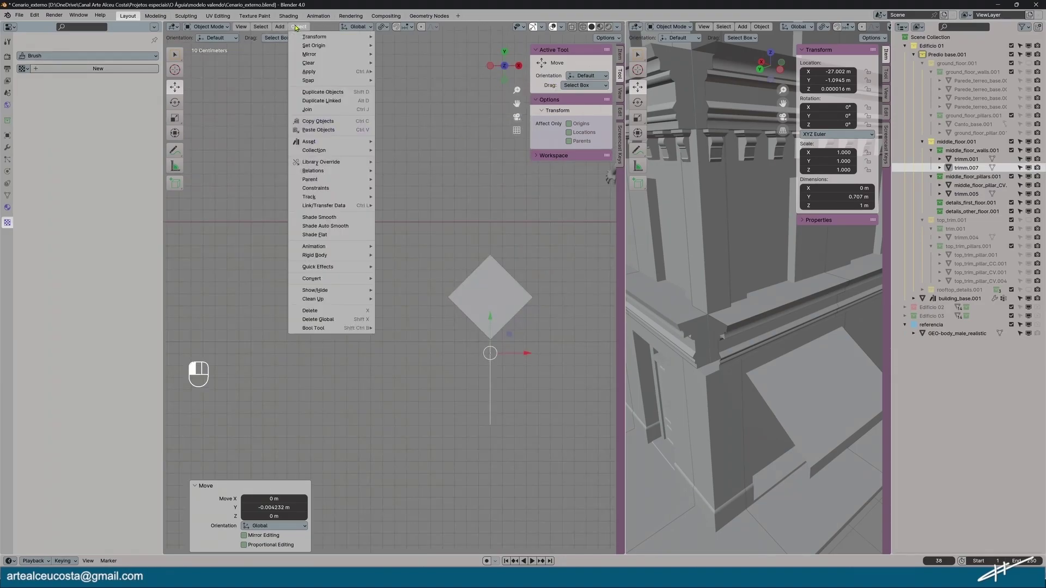
{"action": "mouse_move", "coordinate": [333, 80]}
{"action": "left_click", "coordinate": [419, 106]}
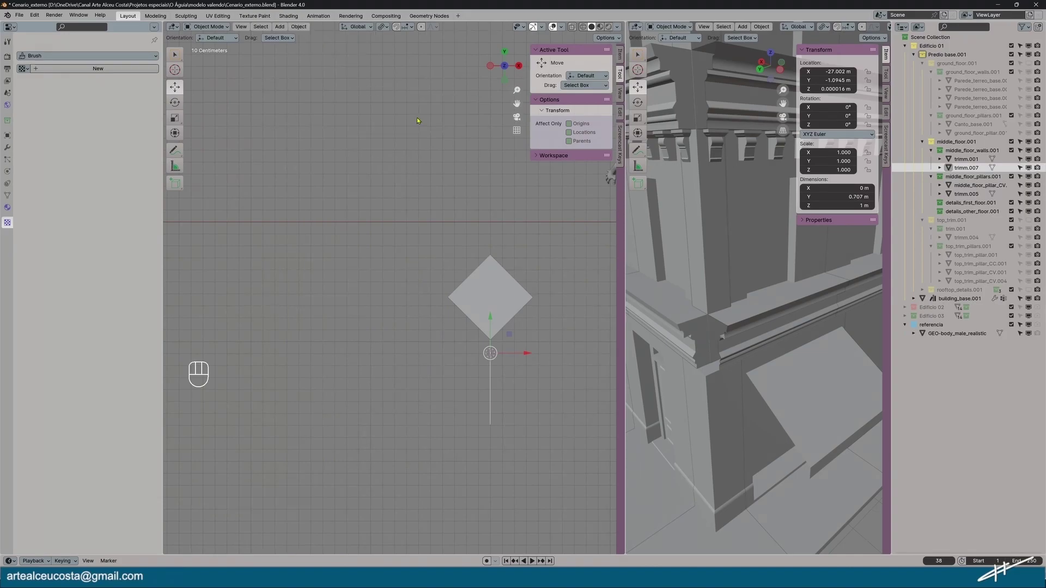
In Edit Mode, shift the profile's geometry along Y until its inner bottom end meets the 3D cursor, and return to Object Mode
{"action": "middle_click_drag", "start_coordinate": [436, 299], "coordinate": [545, 462]}
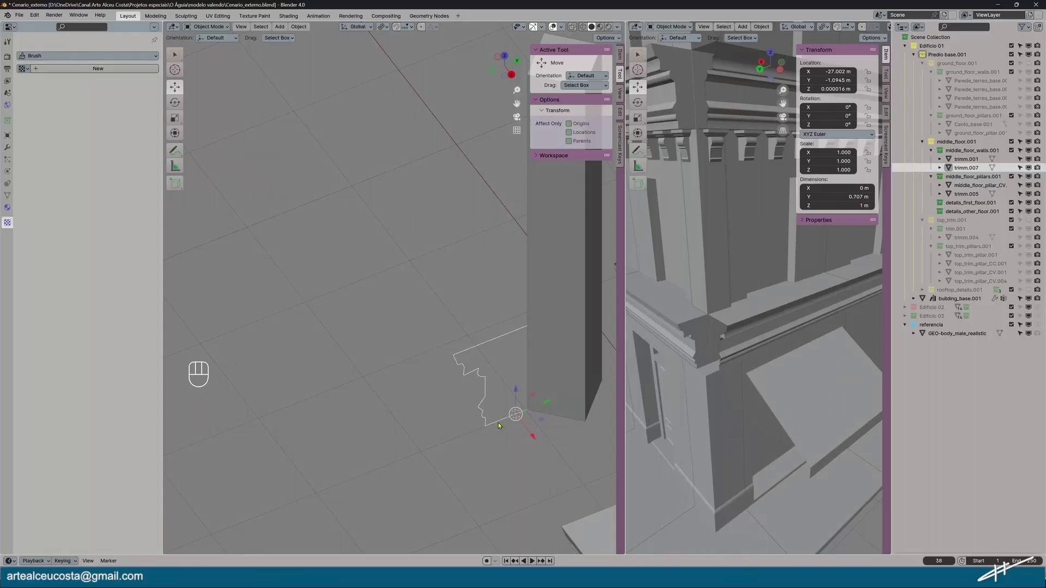
{"action": "left_click", "coordinate": [205, 28]}
{"action": "left_click", "coordinate": [207, 46]}
{"action": "left_click_drag", "start_coordinate": [508, 376], "coordinate": [479, 374]}
{"action": "scroll", "coordinate": [504, 416], "scroll_direction": "up", "scroll_amount": 9}
{"action": "scroll", "coordinate": [356, 350], "scroll_direction": "down", "scroll_amount": 2}
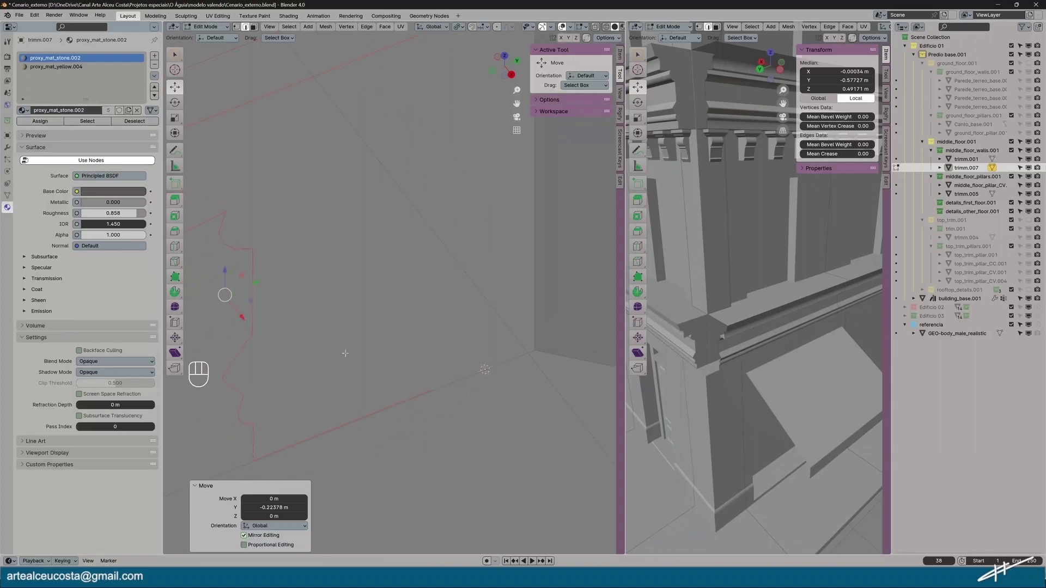
{"action": "left_click_drag", "start_coordinate": [260, 284], "coordinate": [316, 269]}
{"action": "left_click", "coordinate": [446, 416]}
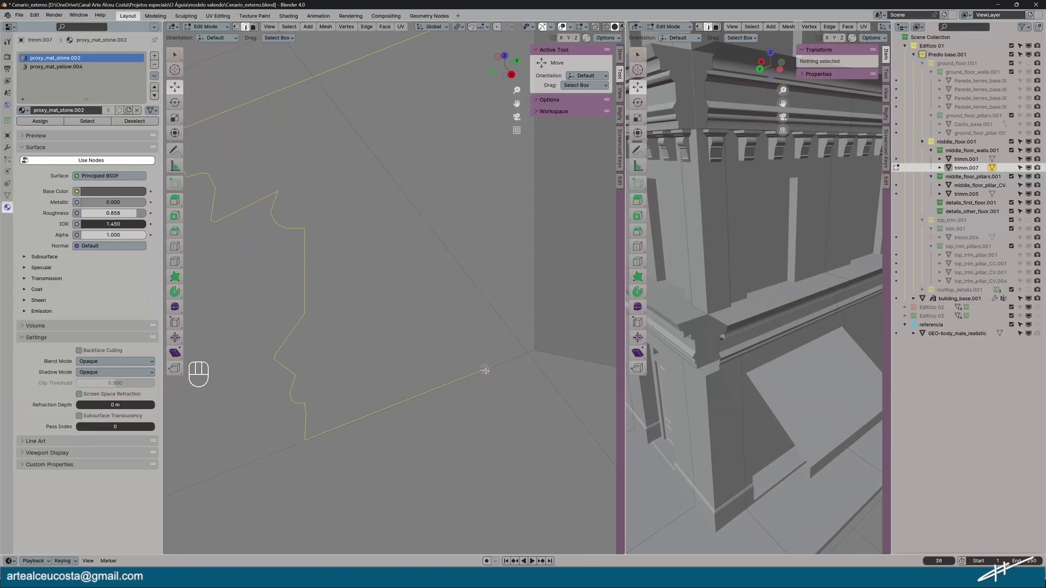
{"action": "left_click", "coordinate": [205, 26]}
{"action": "left_click", "coordinate": [210, 36]}
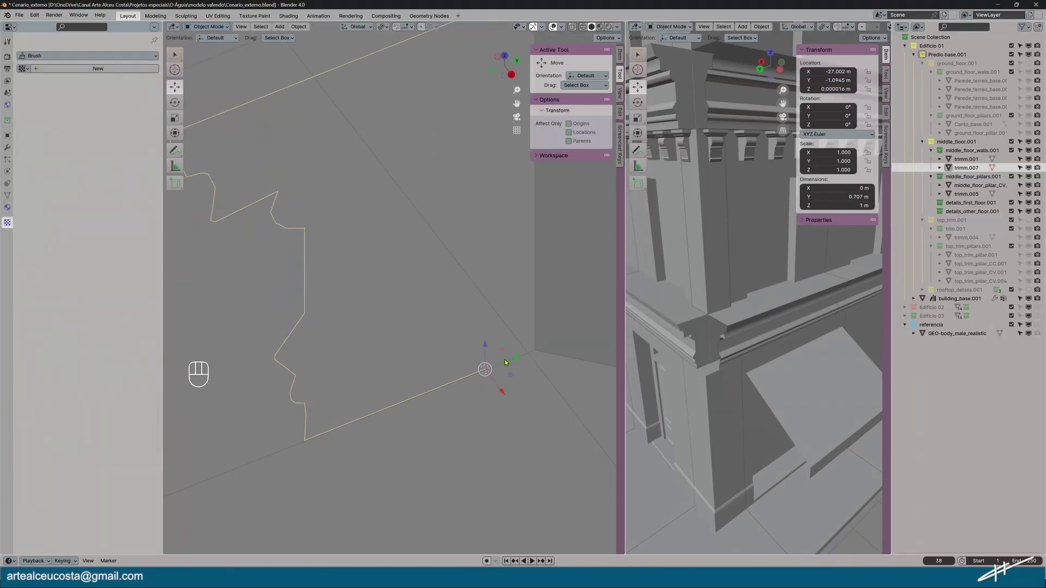
Move the ledge profile about 0.11 m along Y to the pillar's bottom corner and snap the 3D cursor to its origin
{"action": "left_click_drag", "start_coordinate": [515, 360], "coordinate": [567, 336]}
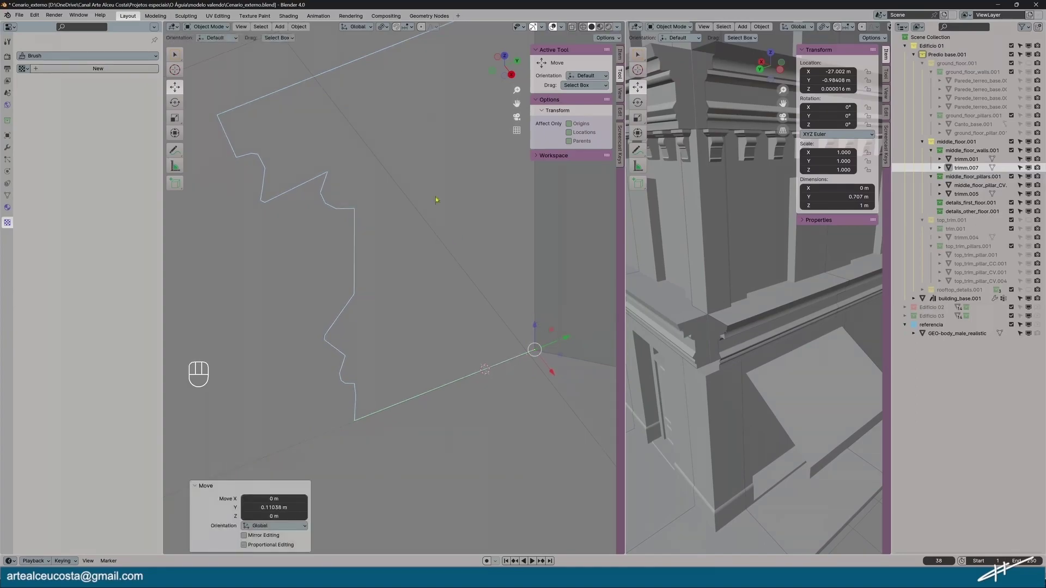
{"action": "left_click", "coordinate": [280, 27]}
{"action": "mouse_move", "coordinate": [299, 26]}
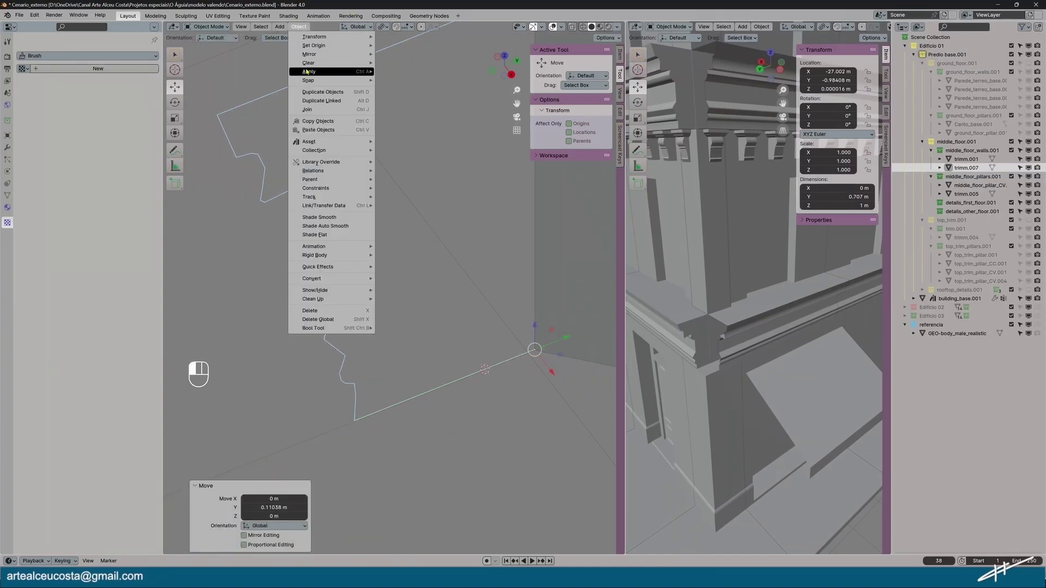
{"action": "mouse_move", "coordinate": [309, 80]}
{"action": "left_click", "coordinate": [413, 119]}
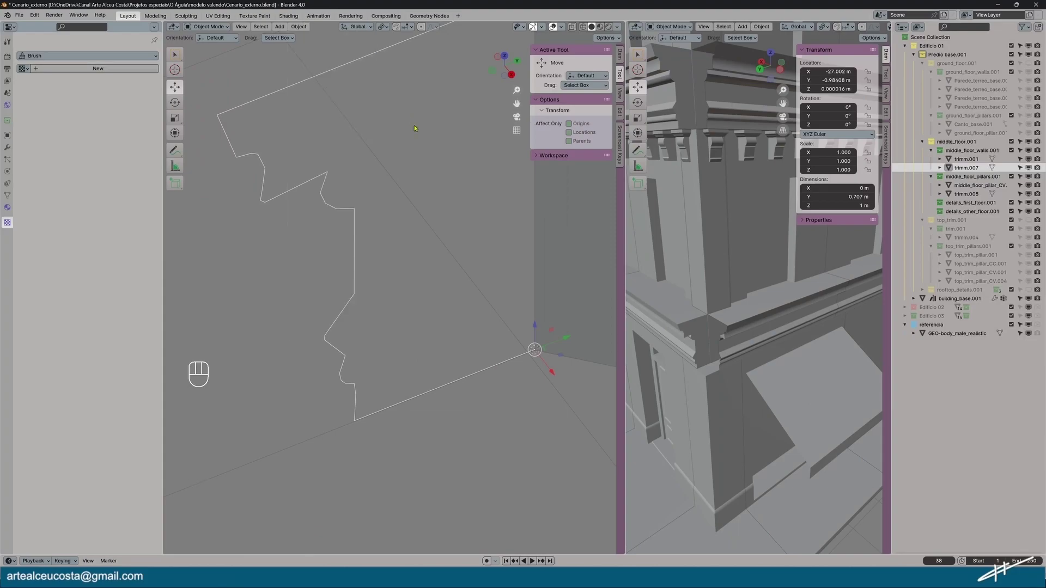
Select the ledge profile, enter Edit Mode and activate the Spin tool
{"action": "middle_click_drag", "start_coordinate": [469, 291], "coordinate": [492, 311]}
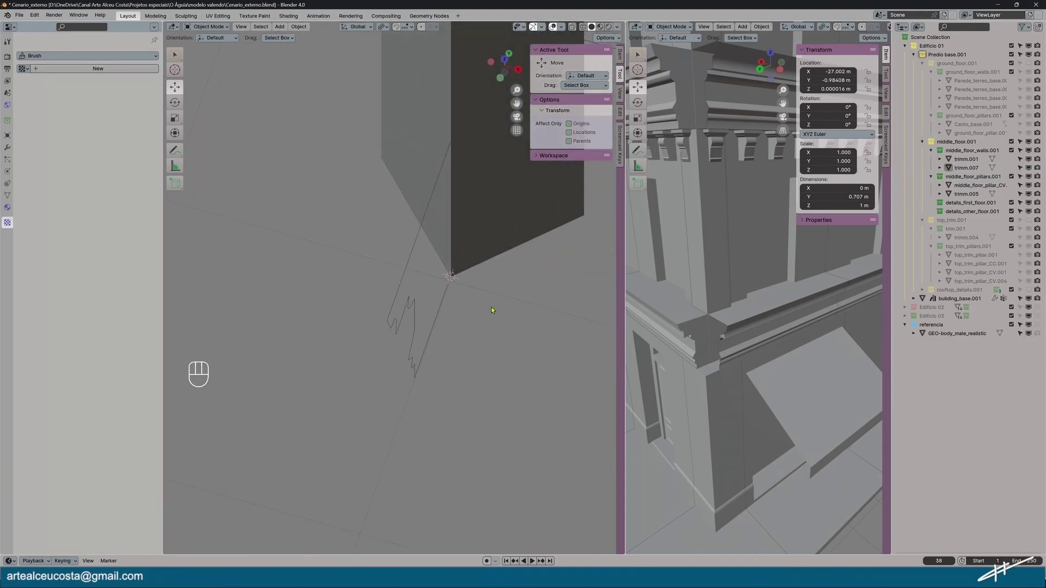
{"action": "left_click", "coordinate": [436, 325]}
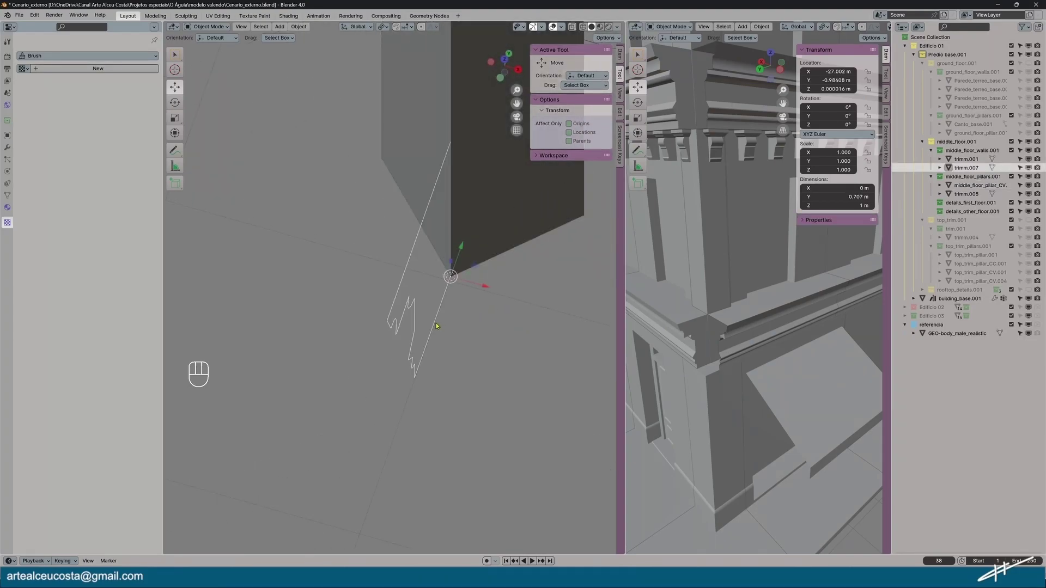
{"action": "left_click", "coordinate": [209, 26]}
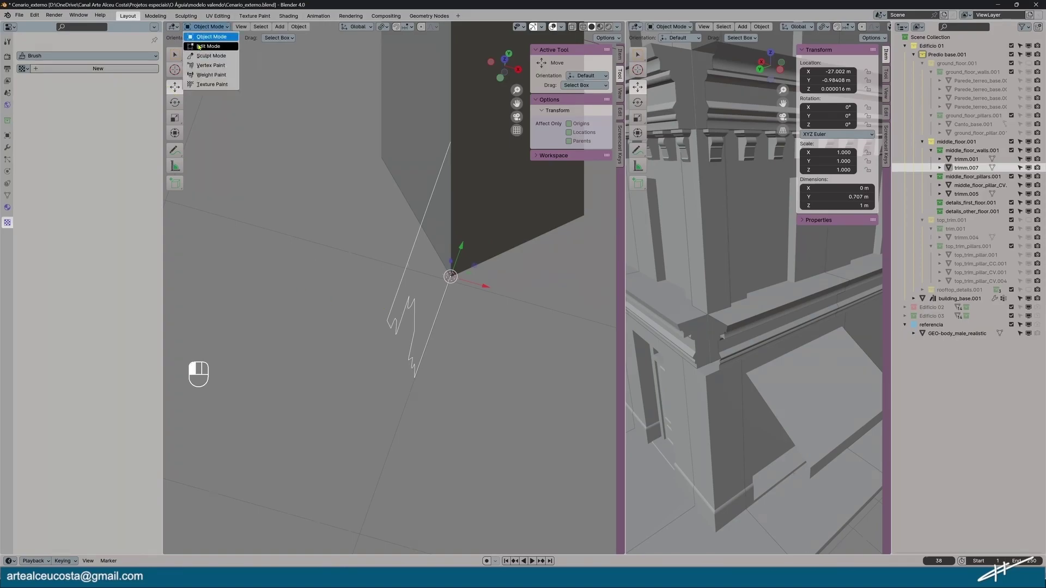
{"action": "left_click", "coordinate": [207, 41]}
{"action": "left_click", "coordinate": [174, 293]}
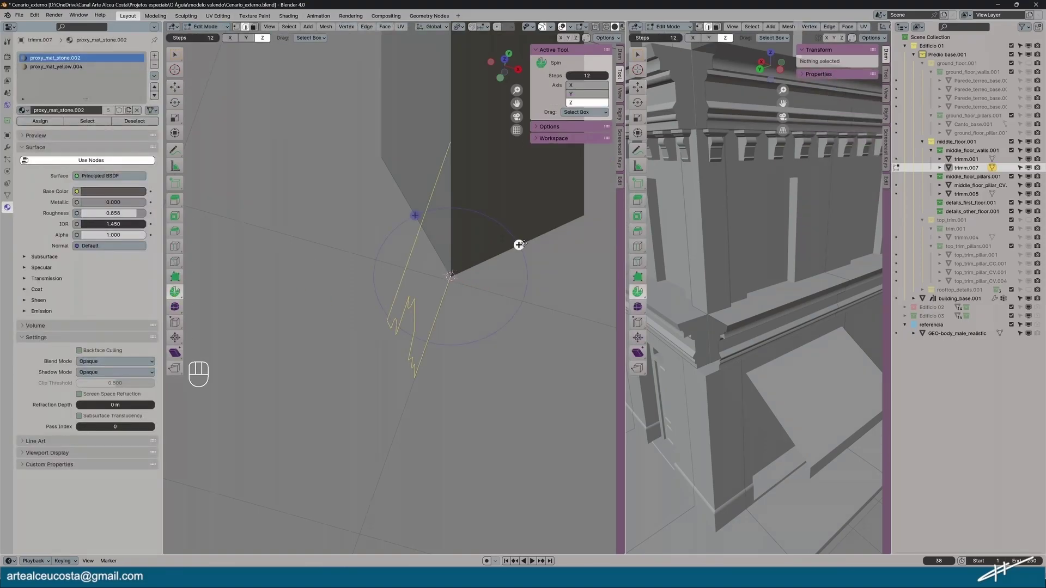
{"action": "left_click_drag", "start_coordinate": [519, 245], "coordinate": [525, 248]}
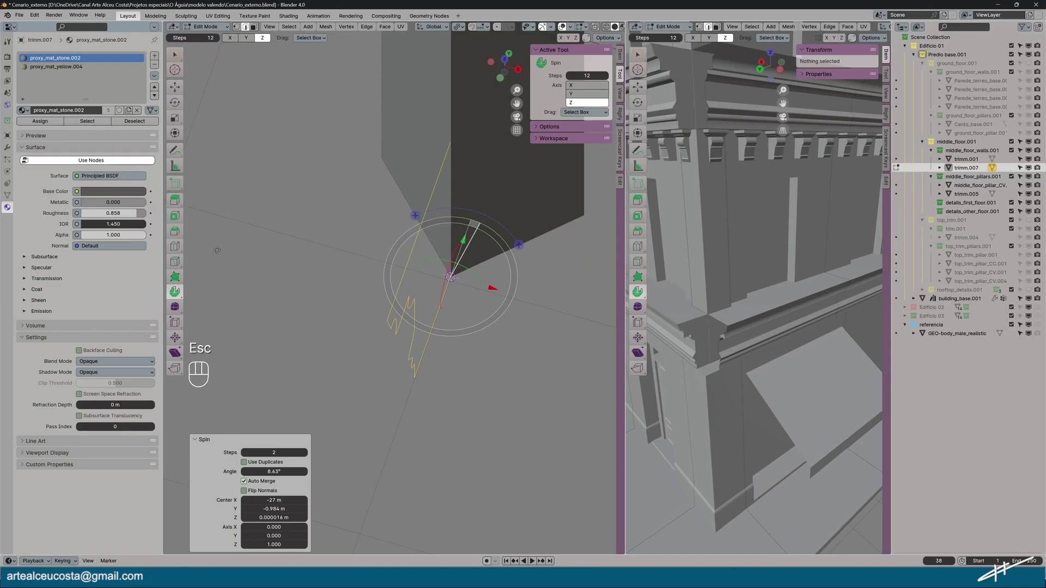
{"action": "left_click", "coordinate": [178, 55]}
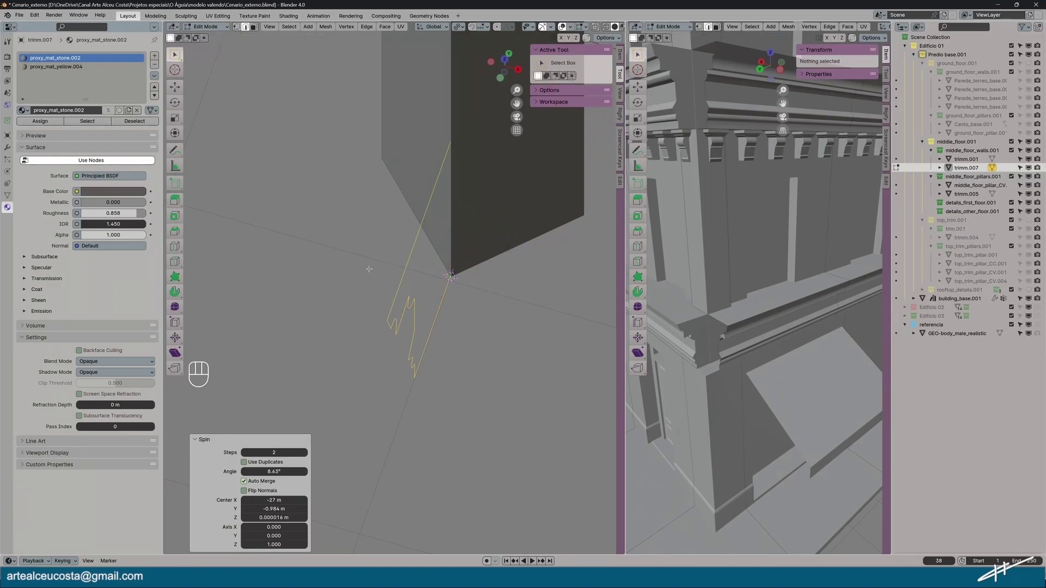
{"action": "key", "text": "ctrl+z"}
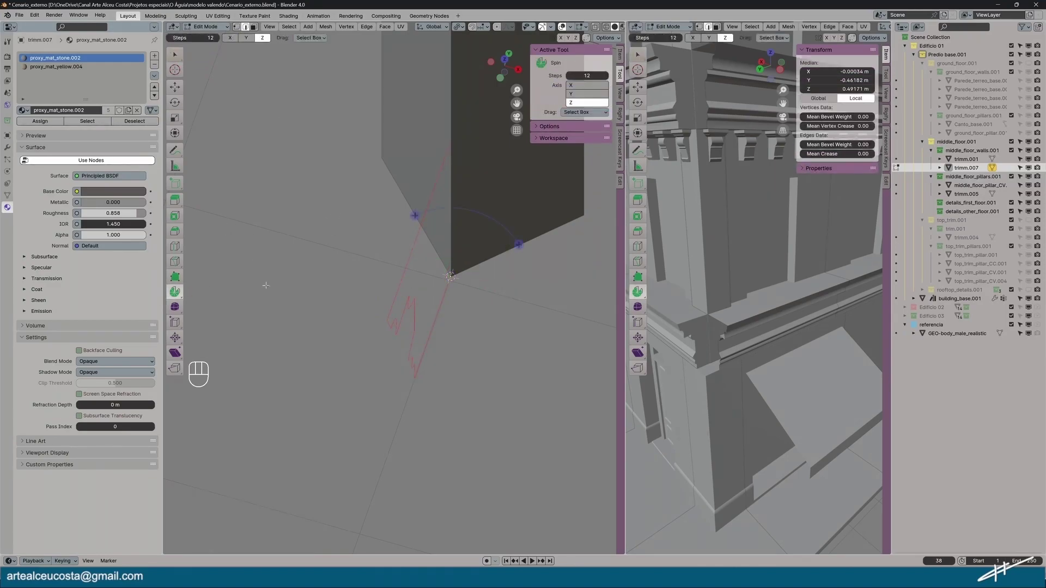
{"action": "left_click_drag", "start_coordinate": [519, 245], "coordinate": [546, 323]}
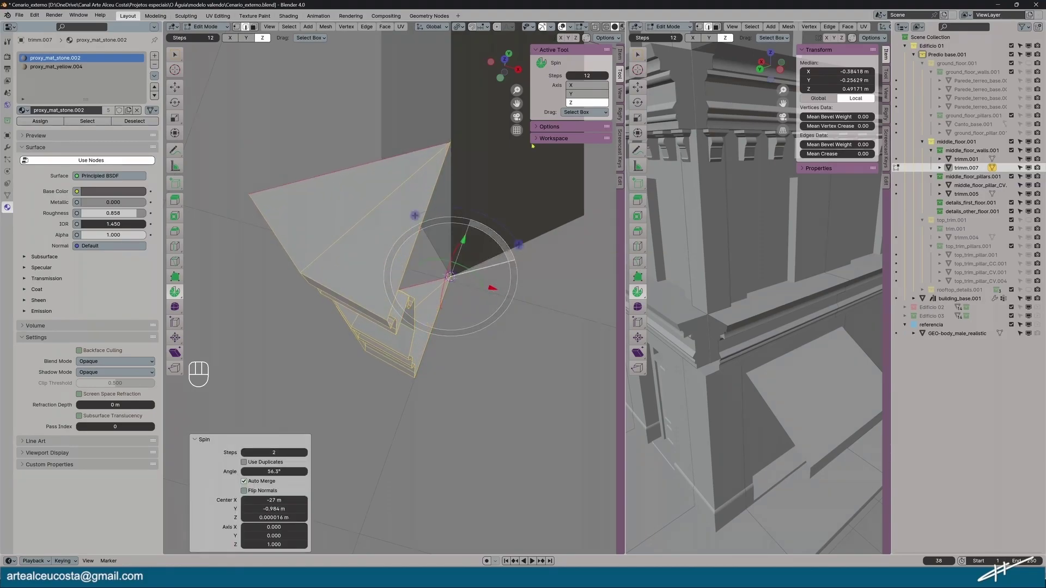
{"action": "left_click", "coordinate": [504, 59]}
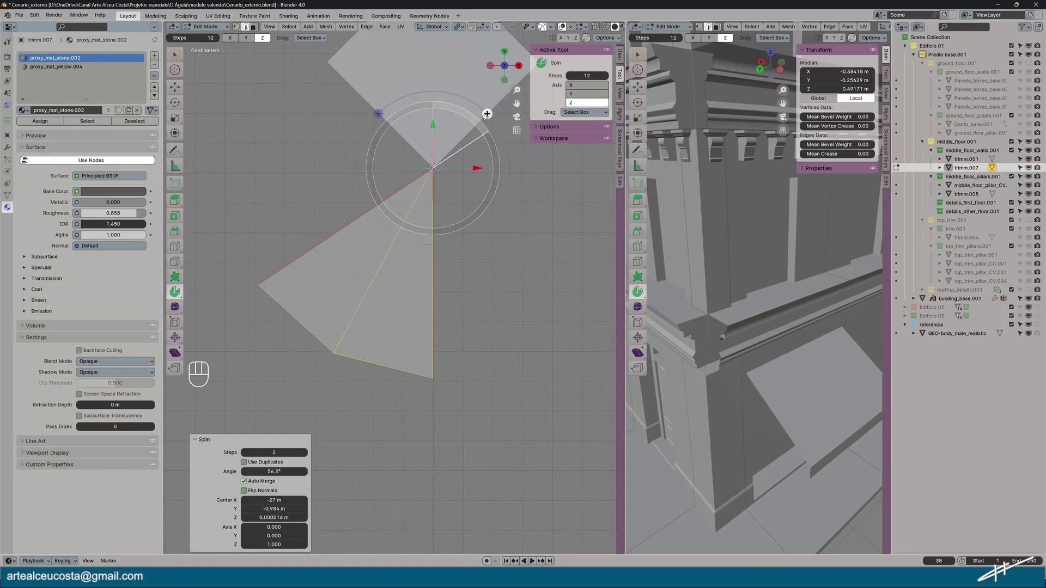
{"action": "left_click_drag", "start_coordinate": [487, 115], "coordinate": [502, 175]}
{"action": "key", "text": "ctrl+z"}
{"action": "key", "text": "ctrl+z"}
{"action": "left_click", "coordinate": [433, 372]}
{"action": "middle_click_drag", "start_coordinate": [467, 352], "coordinate": [385, 307]}
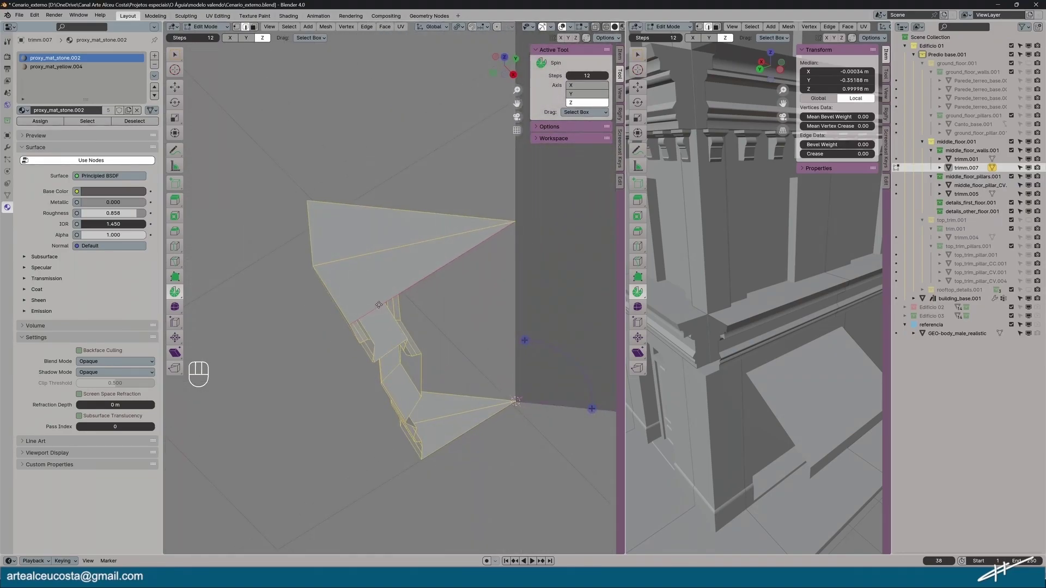
{"action": "key", "text": "ctrl+z"}
{"action": "key", "text": "ctrl+z"}
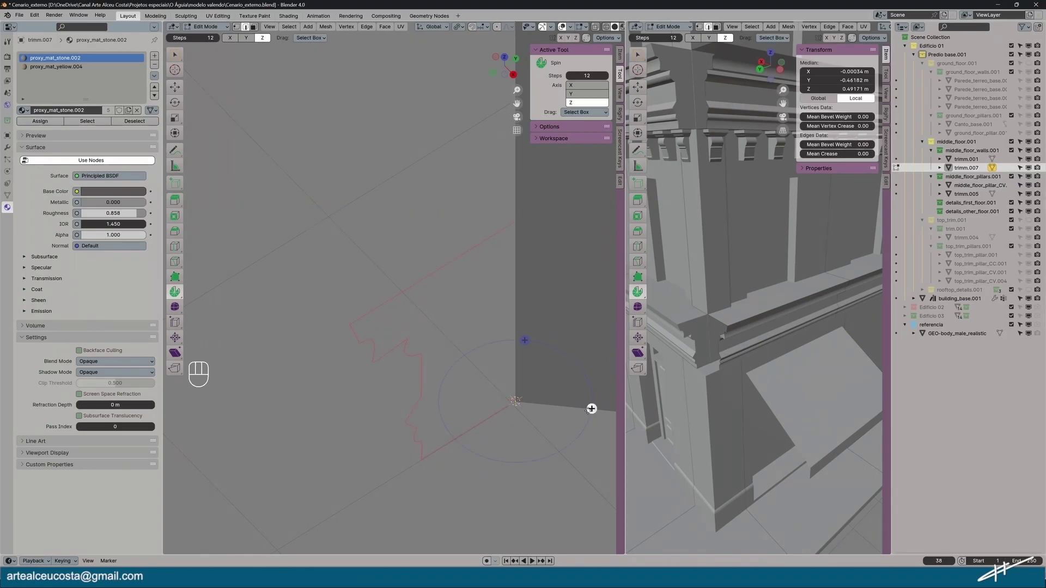
In the top view, spin the whole profile 45° about the Z axis around the 3D cursor, using 1 step
{"action": "left_click", "coordinate": [498, 72]}
{"action": "left_click_drag", "start_coordinate": [462, 188], "coordinate": [490, 240]}
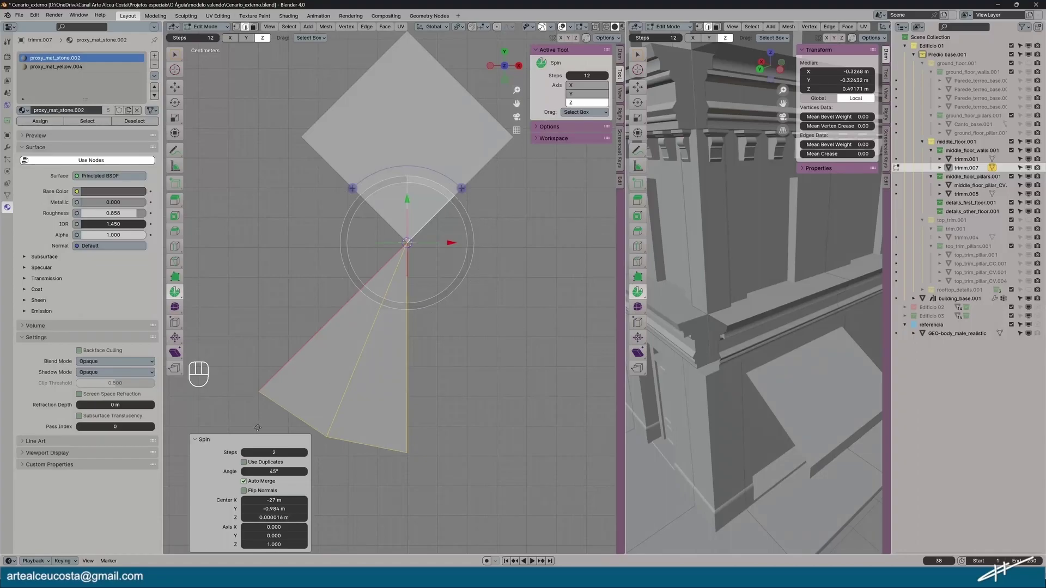
{"action": "left_click", "coordinate": [245, 452]}
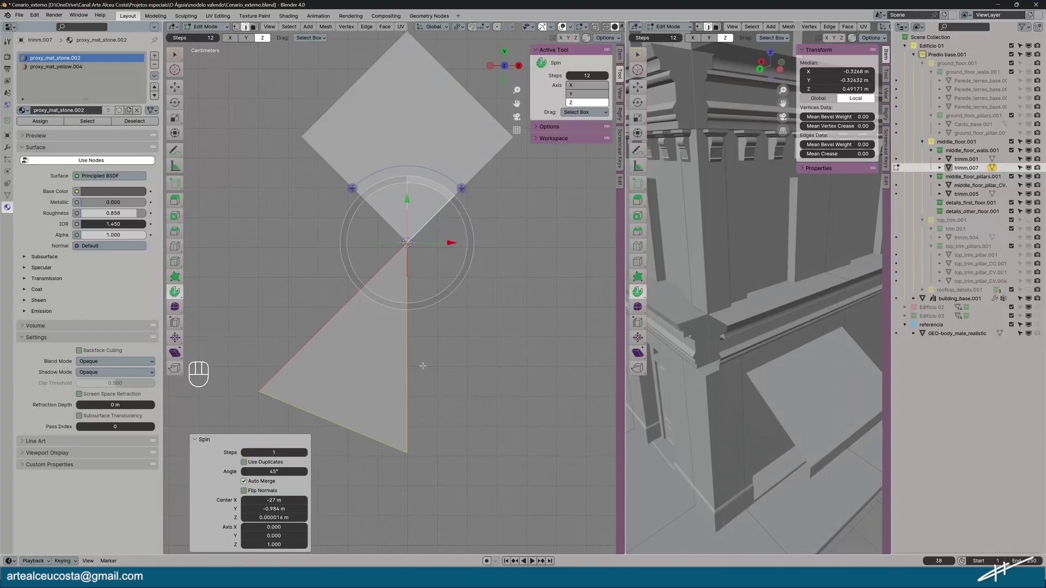
Select the original profile's edge loop and spin it 45° in the opposite direction with 1 step
{"action": "middle_click_drag", "start_coordinate": [408, 366], "coordinate": [476, 362]}
{"action": "left_click", "coordinate": [409, 344], "text": "alt"}
{"action": "left_click", "coordinate": [505, 64]}
{"action": "left_click_drag", "start_coordinate": [334, 253], "coordinate": [322, 312]}
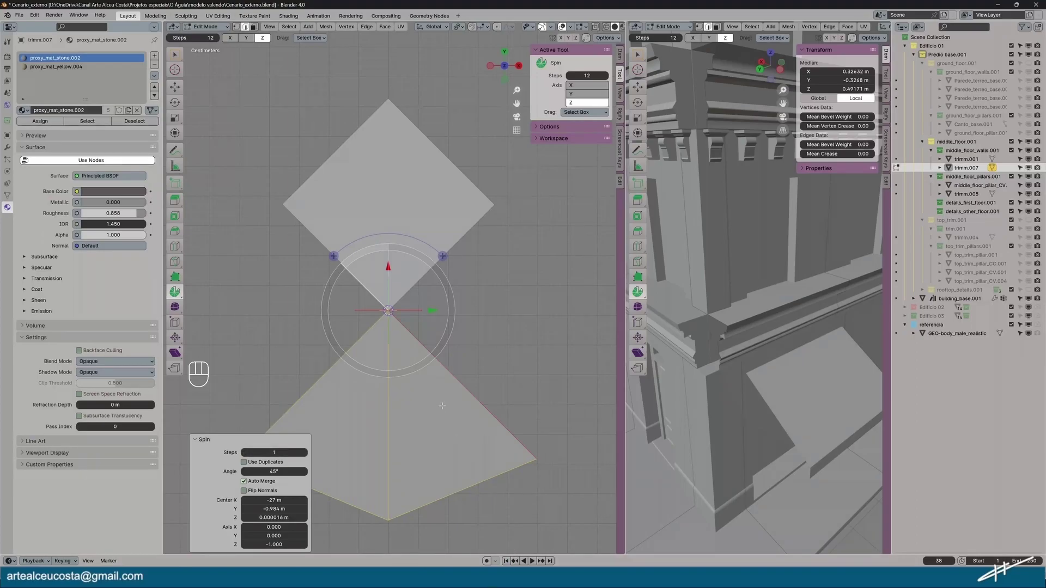
Select the central profile's outer edges and move them outward along Y to a median of about -0.708 m, squaring the trim's corner
{"action": "middle_click_drag", "start_coordinate": [524, 353], "coordinate": [444, 322]}
{"action": "left_click", "coordinate": [366, 386]}
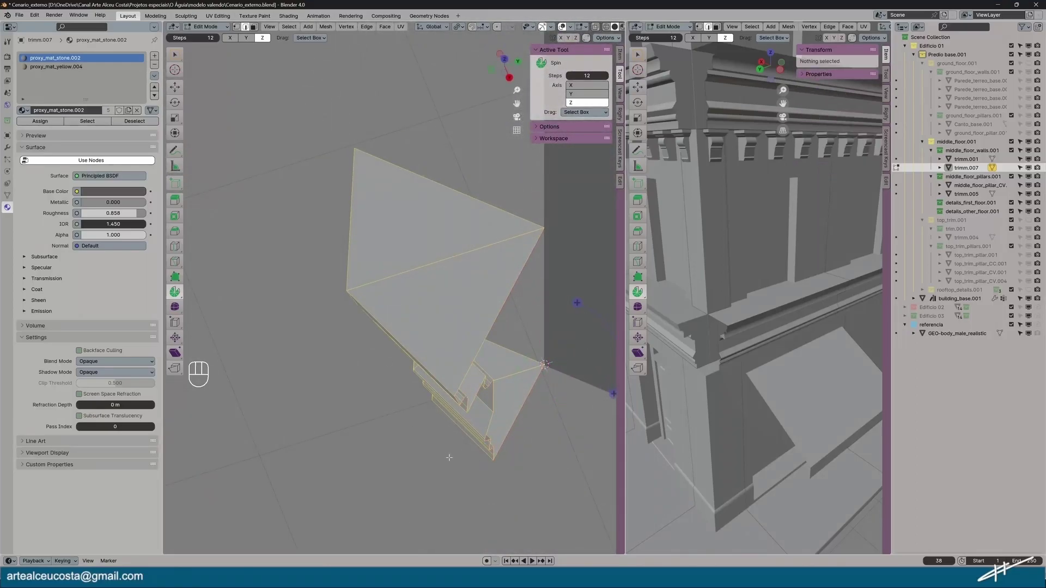
{"action": "left_click", "coordinate": [430, 262]}
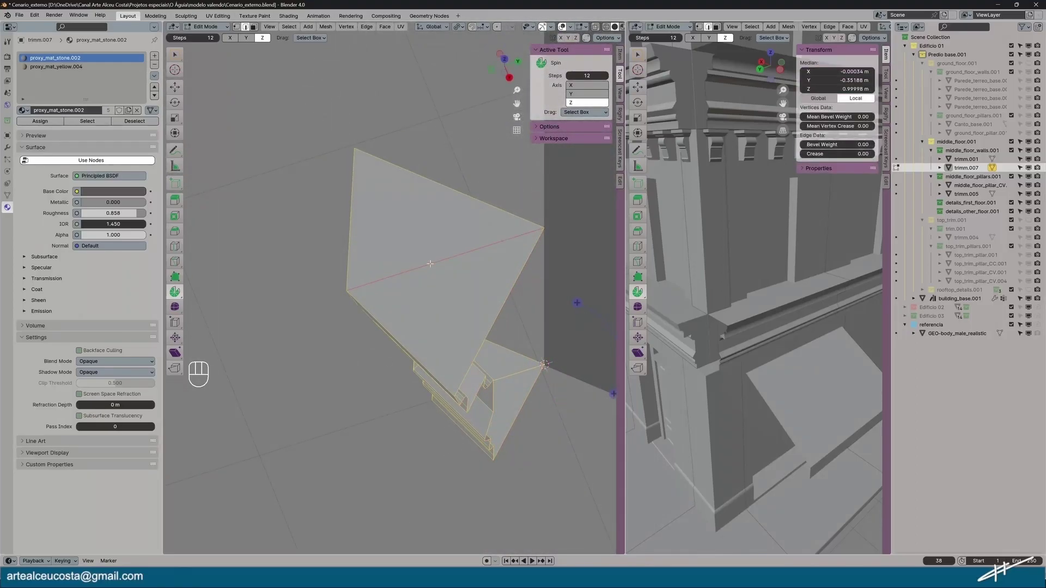
{"action": "left_click", "coordinate": [428, 262], "text": "alt"}
{"action": "middle_click_drag", "start_coordinate": [302, 304], "coordinate": [368, 262]}
{"action": "left_click", "coordinate": [504, 65]}
{"action": "left_click", "coordinate": [384, 211]}
{"action": "left_click", "coordinate": [386, 218], "text": "alt"}
{"action": "middle_click_drag", "start_coordinate": [339, 267], "coordinate": [328, 311]}
{"action": "left_click", "coordinate": [424, 205], "text": "shift"}
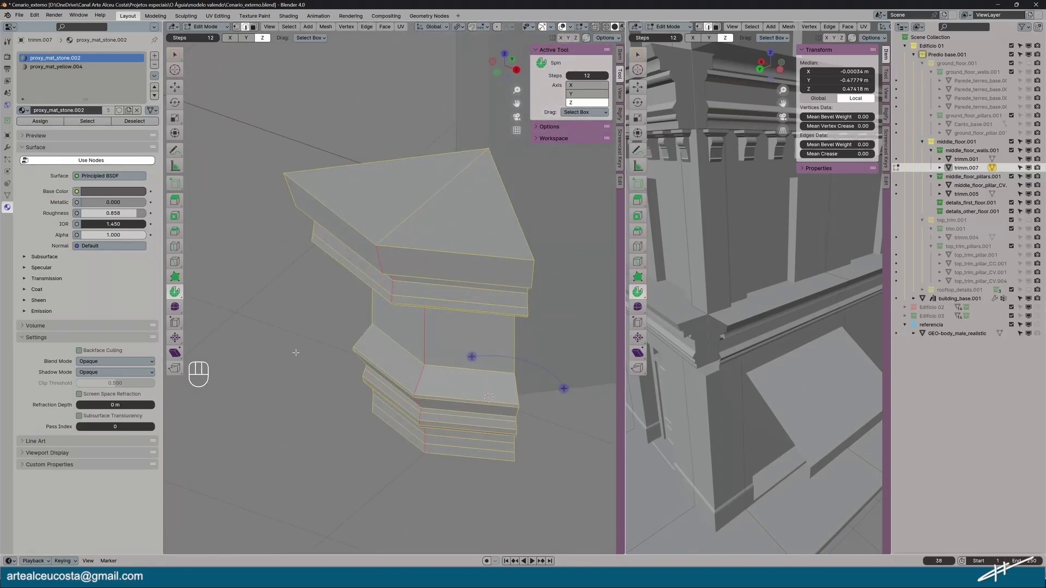
{"action": "middle_click_drag", "start_coordinate": [349, 381], "coordinate": [348, 268]}
{"action": "left_click", "coordinate": [449, 482], "text": "shift"}
{"action": "middle_click_drag", "start_coordinate": [276, 360], "coordinate": [311, 537]}
{"action": "left_click", "coordinate": [504, 65]}
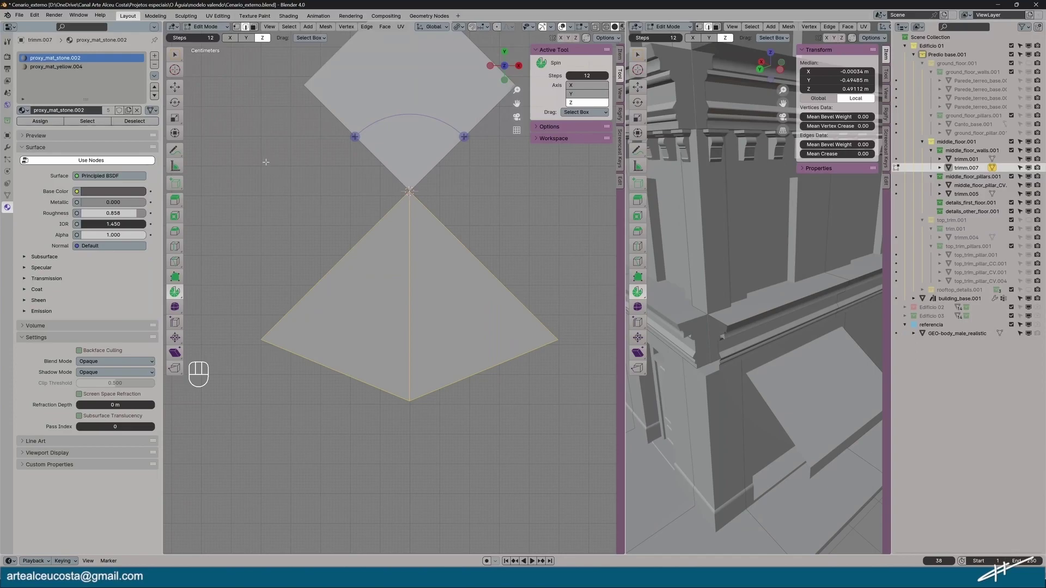
{"action": "left_click", "coordinate": [178, 90]}
{"action": "left_click_drag", "start_coordinate": [411, 303], "coordinate": [392, 384]}
{"action": "middle_click_drag", "start_coordinate": [392, 384], "coordinate": [436, 422]}
{"action": "left_click_drag", "start_coordinate": [410, 383], "coordinate": [411, 376]}
{"action": "mouse_move", "coordinate": [411, 376]}
{"action": "middle_mouse_down"}
{"action": "mouse_move", "coordinate": [400, 346]}
{"action": "mouse_move", "coordinate": [411, 373]}
{"action": "middle_mouse_up"}
{"action": "left_click_drag", "start_coordinate": [410, 373], "coordinate": [407, 368]}
{"action": "key", "text": "ctrl+z"}
Return to Object Mode and join the corner trim to the middle-floor corner pillar
{"action": "middle_click_drag", "start_coordinate": [597, 223], "coordinate": [536, 172]}
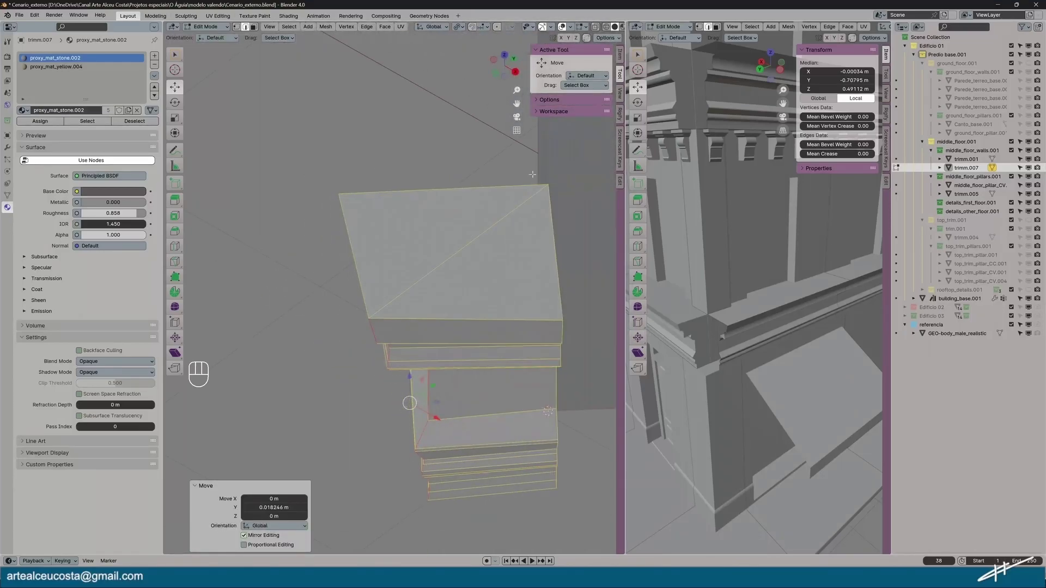
{"action": "left_click", "coordinate": [326, 355]}
{"action": "left_click", "coordinate": [206, 26]}
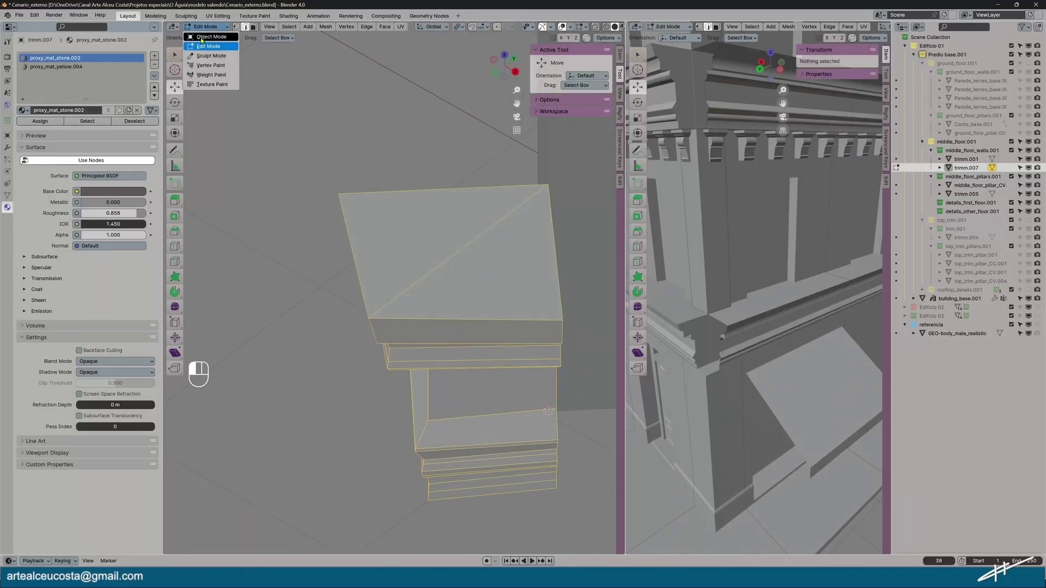
{"action": "left_click", "coordinate": [210, 34]}
{"action": "middle_click_drag", "start_coordinate": [384, 391], "coordinate": [296, 411], "text": "shift"}
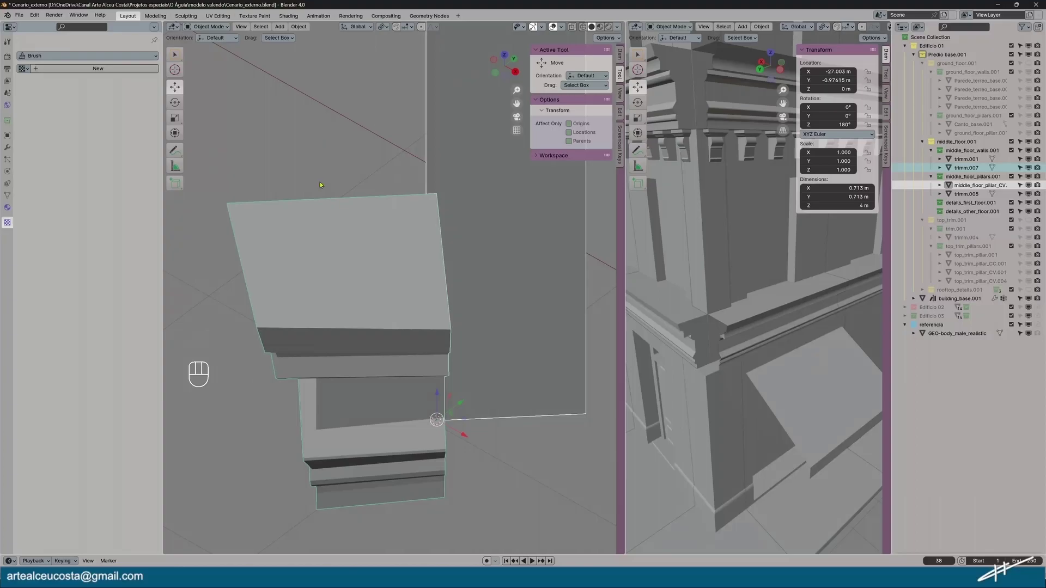
{"action": "left_click", "coordinate": [298, 26]}
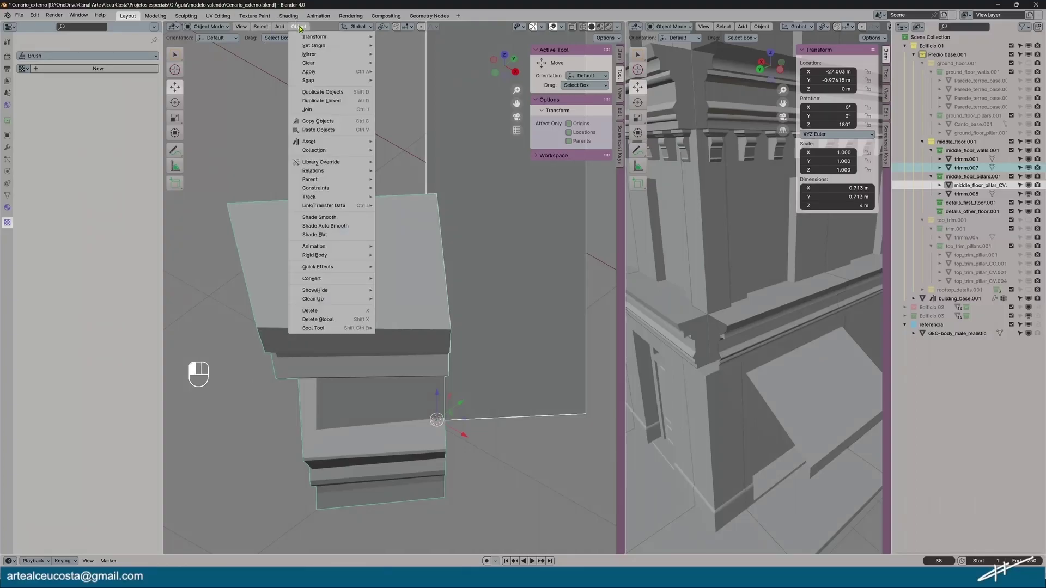
{"action": "left_click", "coordinate": [318, 113]}
{"action": "scroll", "coordinate": [722, 388], "scroll_direction": "down", "scroll_amount": 5}
{"action": "middle_click_drag", "start_coordinate": [721, 387], "coordinate": [758, 414]}
{"action": "scroll", "coordinate": [736, 375], "scroll_direction": "up", "scroll_amount": 3}
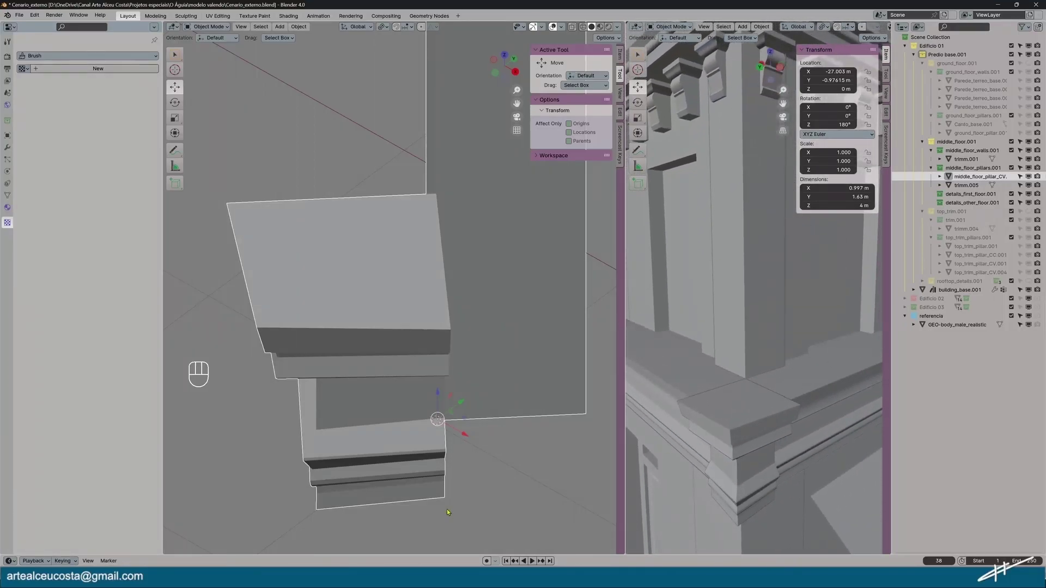
Enter Edit Mode on the joined pillar and select the profile edges along one open end of the corner trim
{"action": "middle_click_drag", "start_coordinate": [412, 254], "coordinate": [361, 326]}
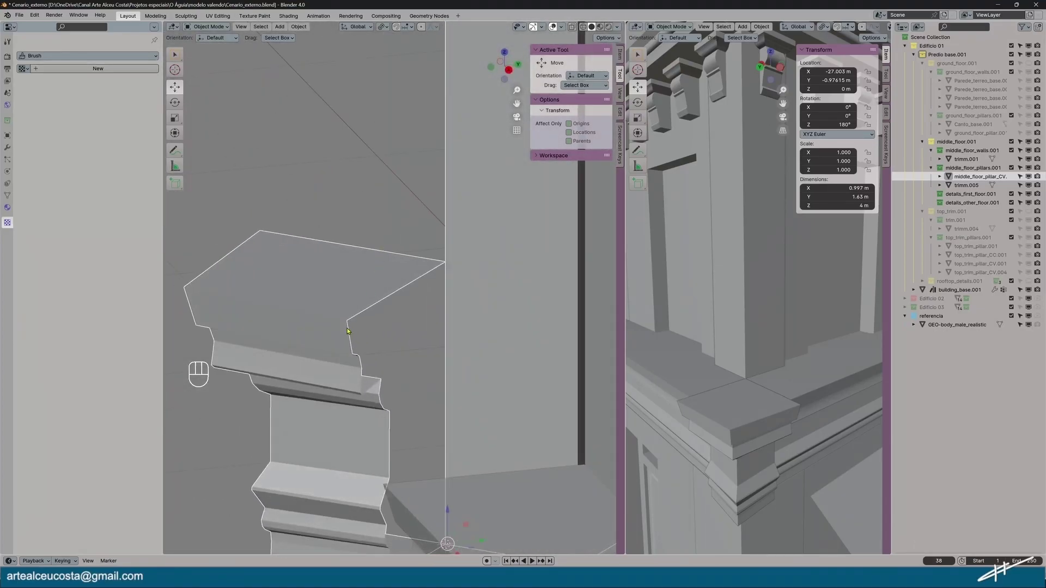
{"action": "left_click", "coordinate": [209, 26]}
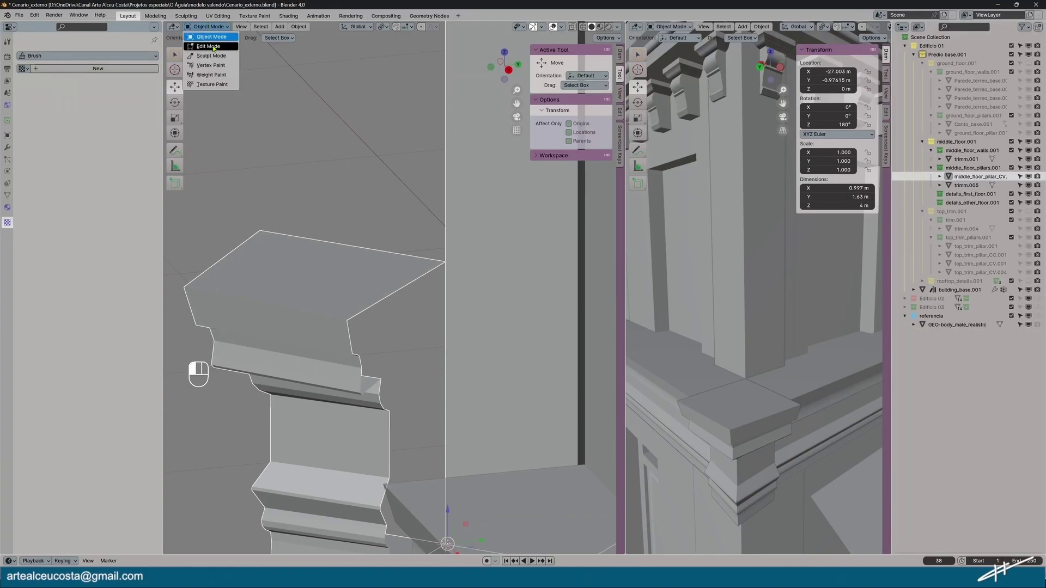
{"action": "left_click", "coordinate": [210, 47]}
{"action": "middle_click_drag", "start_coordinate": [350, 355], "coordinate": [536, 368]}
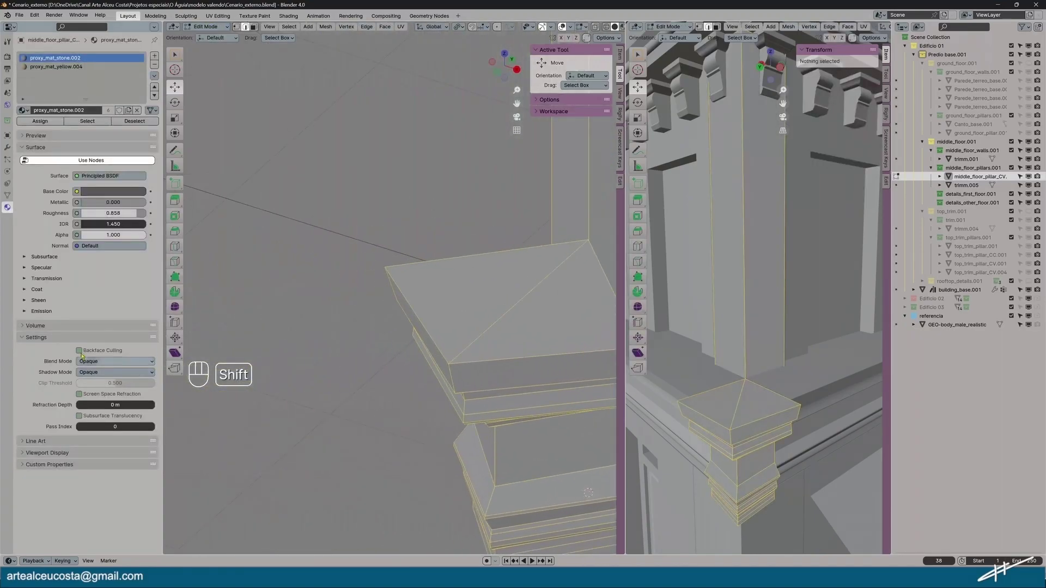
{"action": "middle_click_drag", "start_coordinate": [272, 346], "coordinate": [325, 335]}
{"action": "left_click", "coordinate": [297, 315], "text": "alt"}
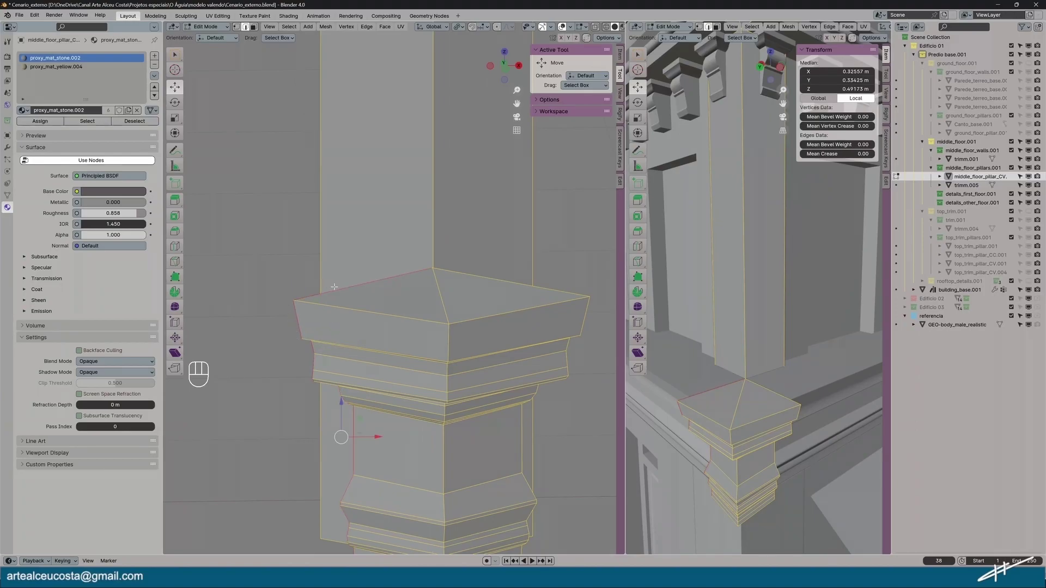
{"action": "left_click", "coordinate": [339, 288], "text": "shift"}
{"action": "middle_click_drag", "start_coordinate": [283, 428], "coordinate": [297, 325]}
{"action": "left_click", "coordinate": [316, 310], "text": "shift"}
{"action": "middle_click_drag", "start_coordinate": [284, 376], "coordinate": [447, 521]}
Try the Normal and Local transform orientations on the selected end profile, then restore Global
{"action": "left_click", "coordinate": [436, 26]}
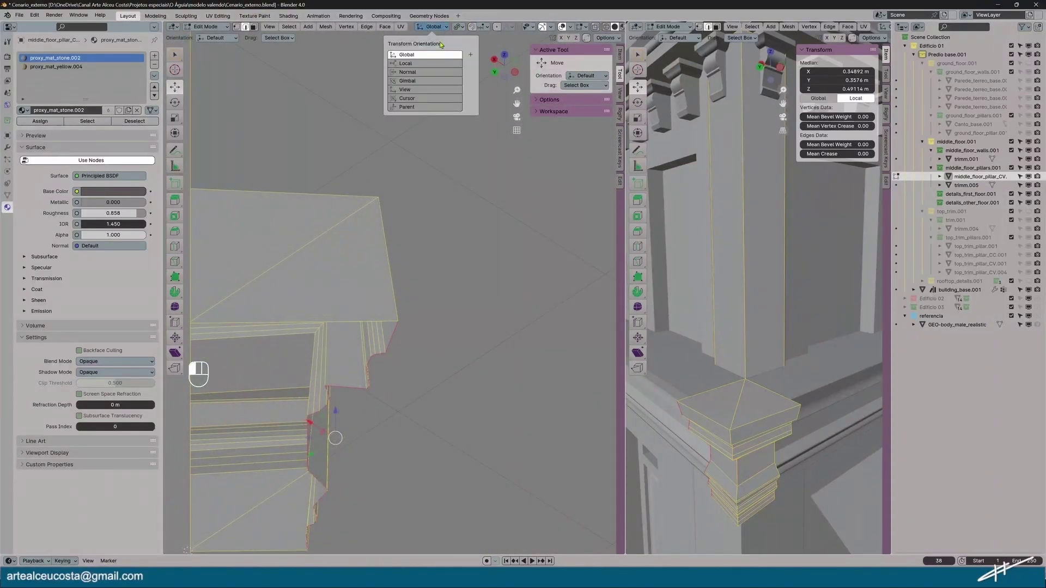
{"action": "left_click", "coordinate": [425, 73]}
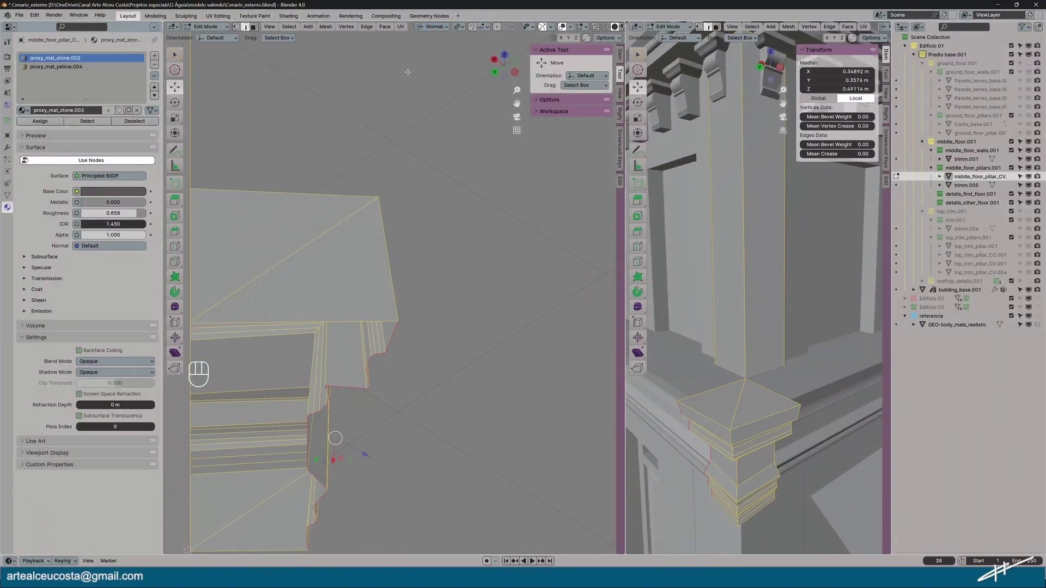
{"action": "left_click", "coordinate": [432, 26]}
{"action": "left_click", "coordinate": [422, 64]}
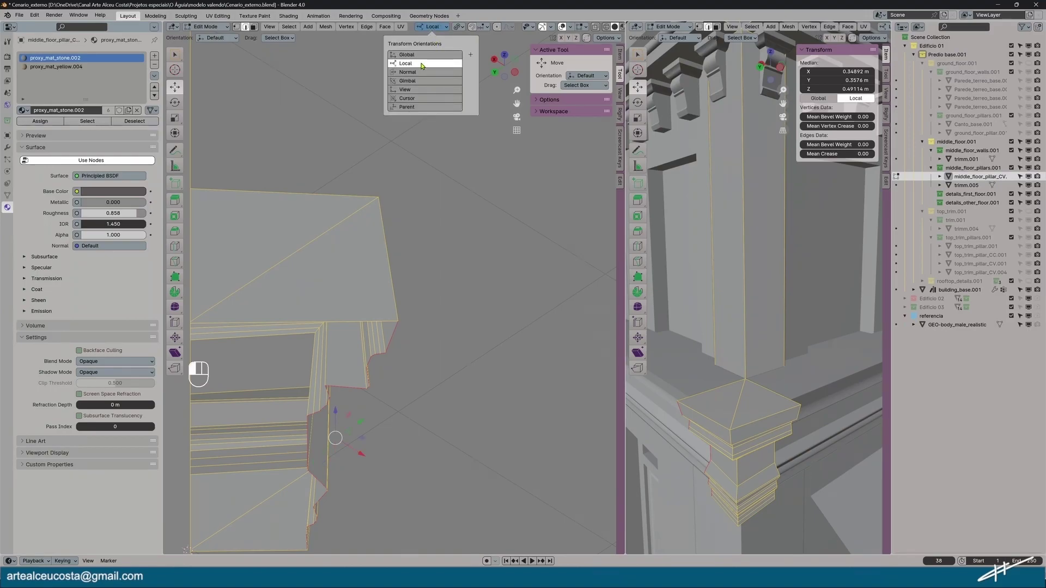
{"action": "left_click", "coordinate": [419, 55]}
Try the Local, Gimbal and Normal transform orientations on the selected end profile of the corner trim
{"action": "middle_click_drag", "start_coordinate": [428, 84], "coordinate": [380, 96]}
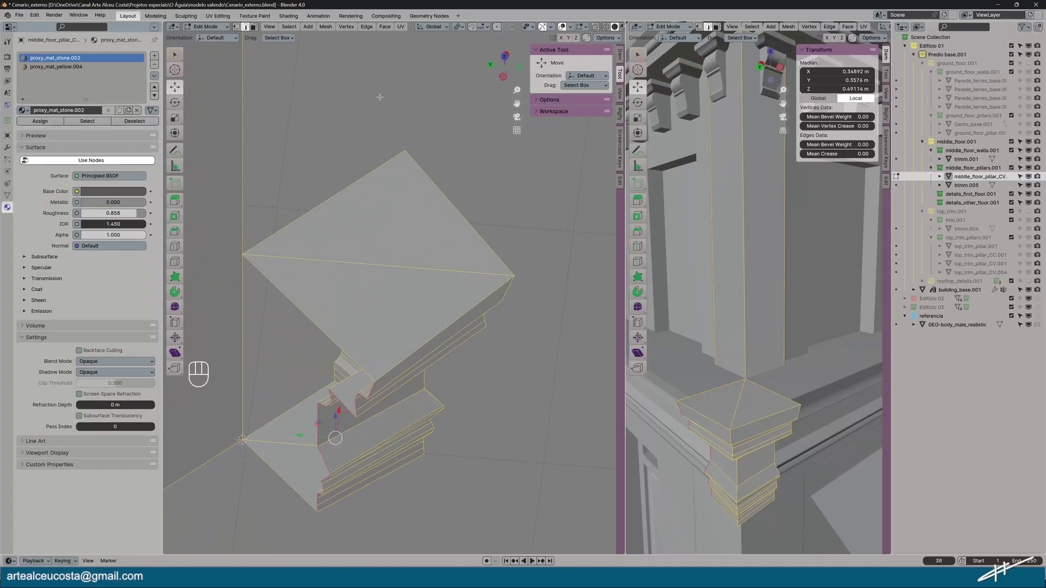
{"action": "left_click", "coordinate": [431, 27]}
{"action": "left_click", "coordinate": [417, 64]}
{"action": "middle_click_drag", "start_coordinate": [301, 475], "coordinate": [296, 510]}
{"action": "left_click", "coordinate": [435, 28]}
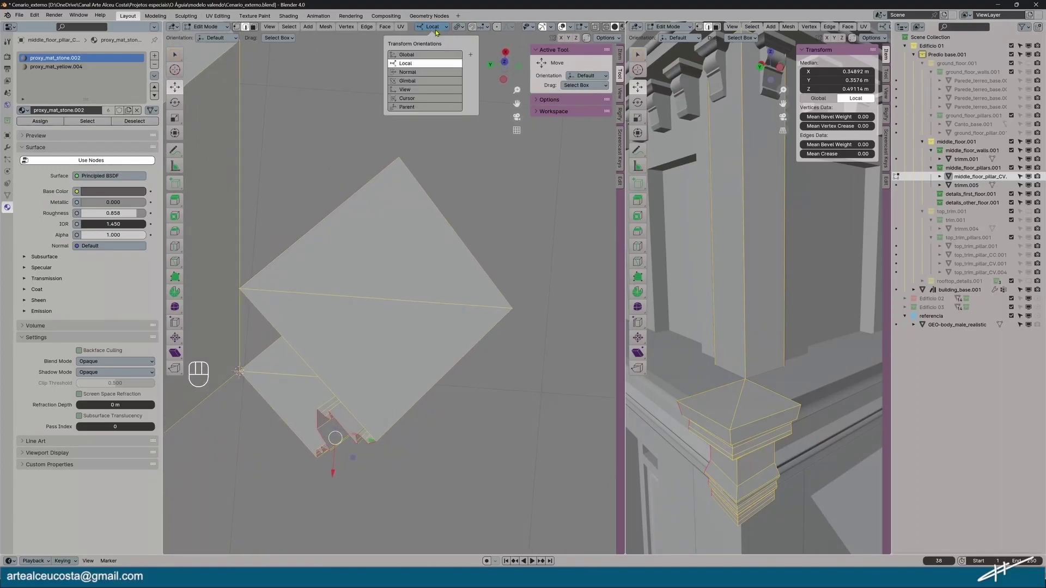
{"action": "left_click", "coordinate": [412, 81]}
{"action": "left_click", "coordinate": [414, 74]}
{"action": "middle_click_drag", "start_coordinate": [338, 463], "coordinate": [193, 452]}
Return to Object Mode and rotate the joined corner pillar -45° about Z
{"action": "left_click", "coordinate": [202, 27]}
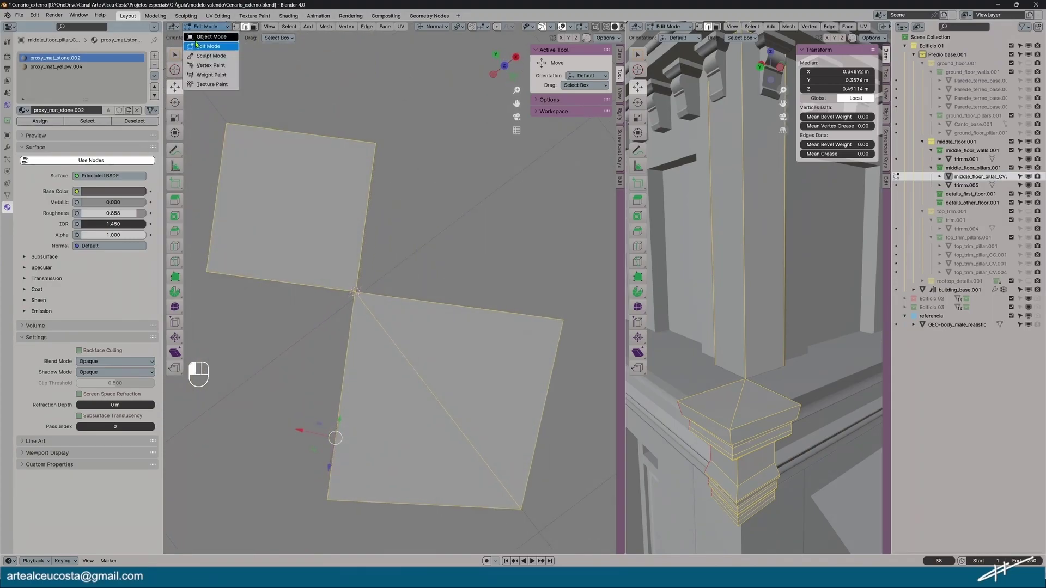
{"action": "left_click", "coordinate": [205, 38]}
{"action": "left_click", "coordinate": [175, 102]}
{"action": "left_click_drag", "start_coordinate": [322, 276], "coordinate": [343, 259]}
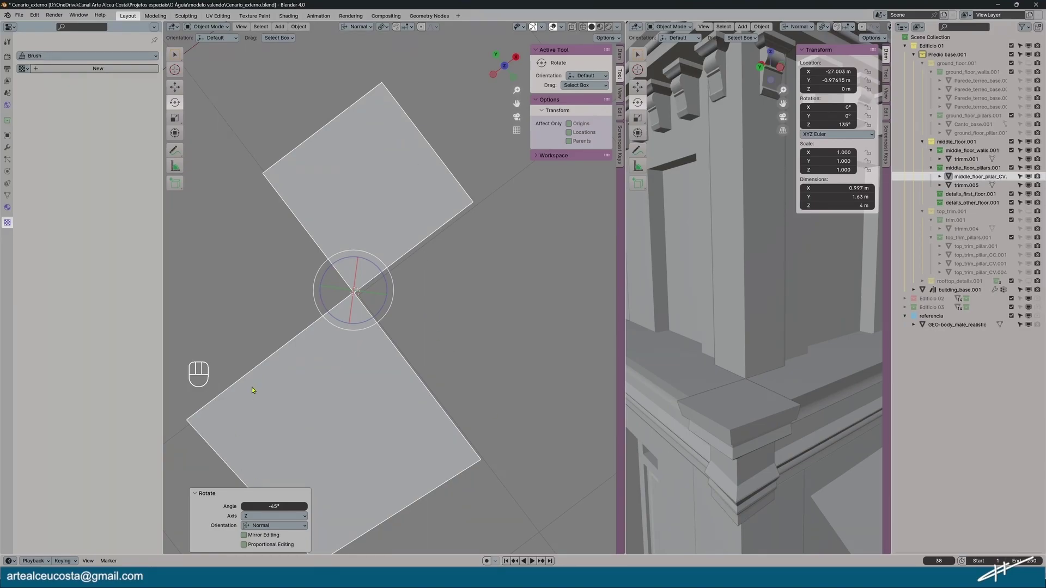
{"action": "middle_click_drag", "start_coordinate": [713, 425], "coordinate": [721, 351], "text": "shift"}
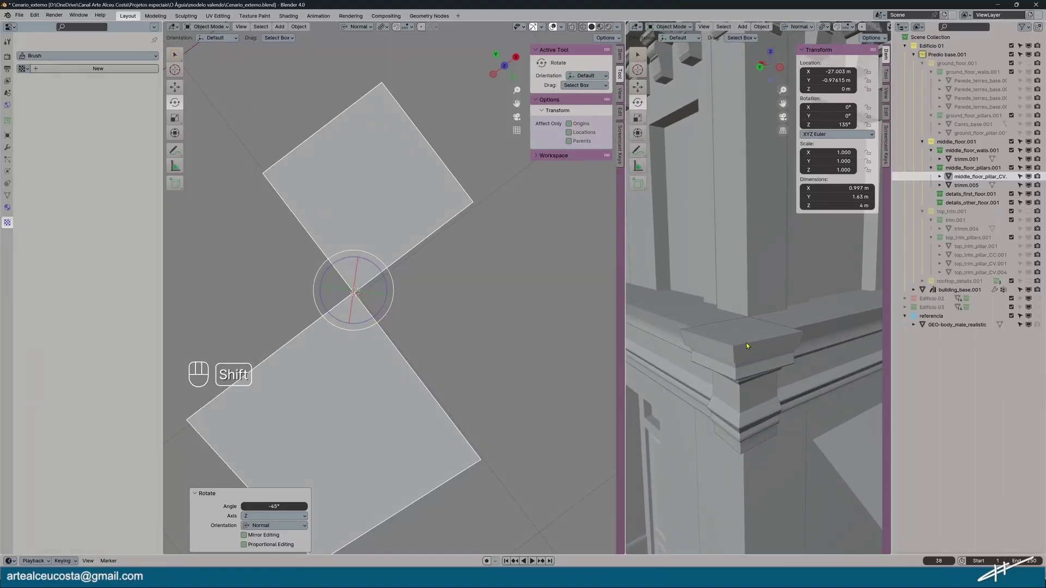
{"action": "left_click_drag", "start_coordinate": [771, 346], "coordinate": [772, 348], "text": "shift"}
{"action": "key", "text": "ctrl+z"}
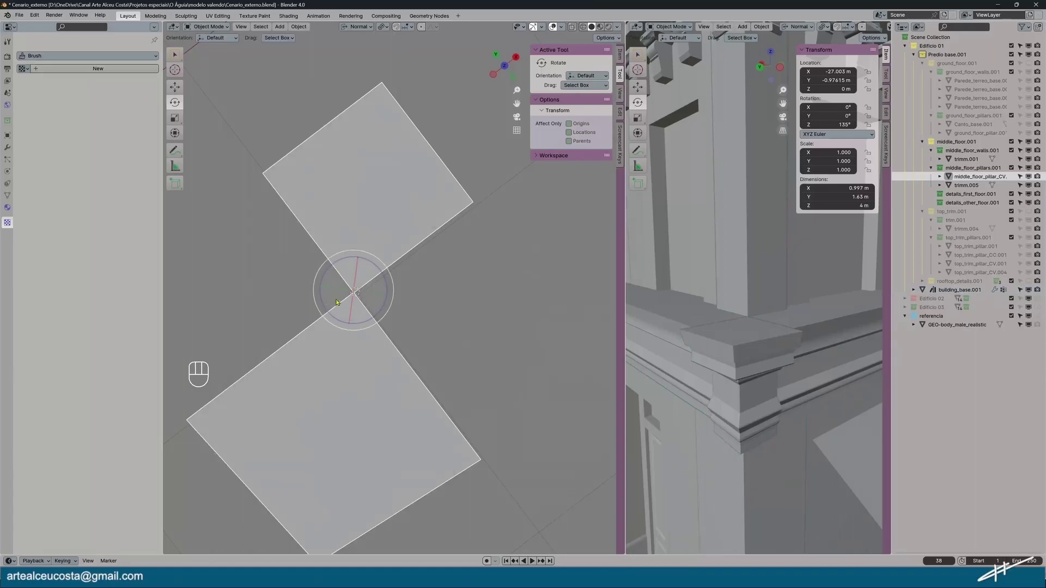
Check the rotated pillar from above and around the trim, and re-enter Edit Mode on it
{"action": "left_click", "coordinate": [195, 28]}
{"action": "middle_click_drag", "start_coordinate": [405, 298], "coordinate": [356, 332]}
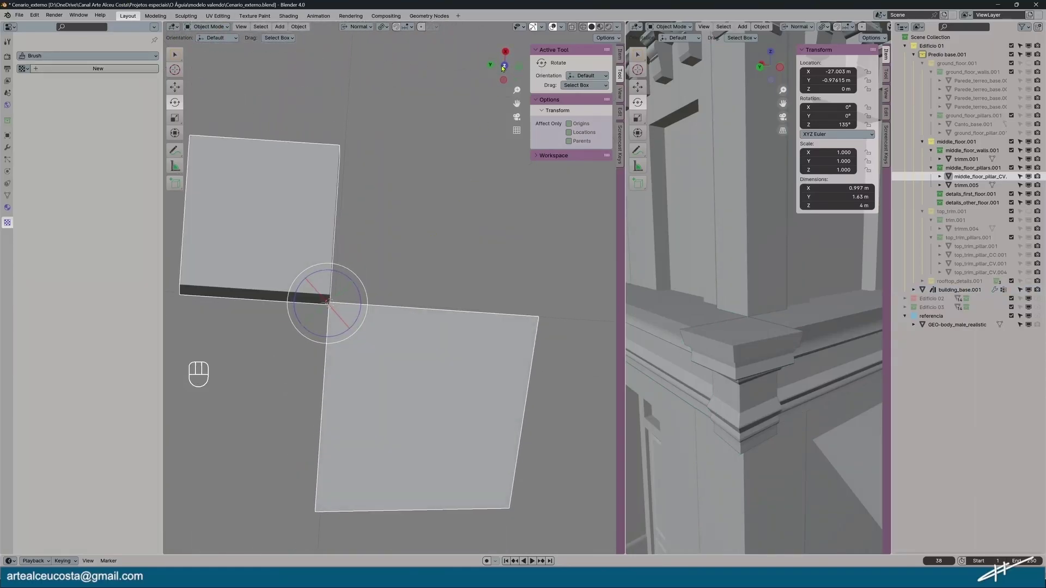
{"action": "left_click", "coordinate": [504, 66]}
{"action": "middle_click_drag", "start_coordinate": [303, 301], "coordinate": [426, 292], "text": "shift"}
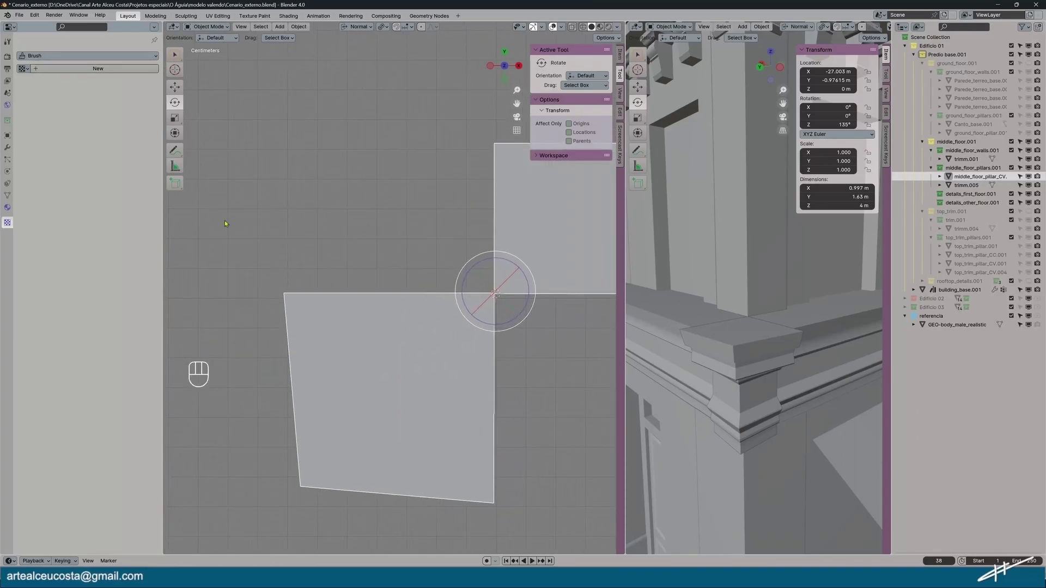
{"action": "middle_click_drag", "start_coordinate": [322, 425], "coordinate": [333, 374]}
{"action": "middle_click_drag", "start_coordinate": [339, 472], "coordinate": [404, 262], "text": "shift"}
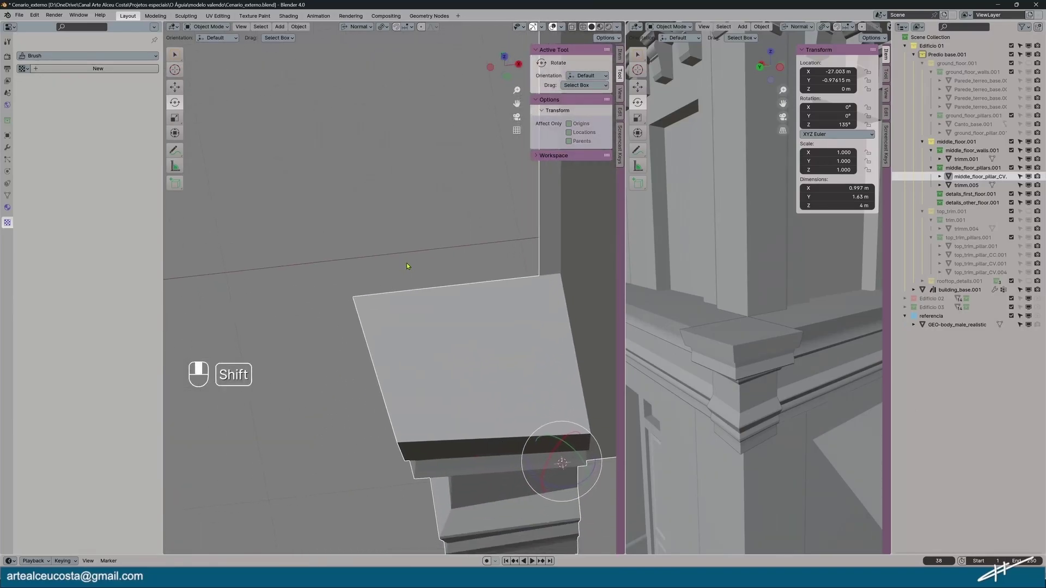
{"action": "left_click", "coordinate": [280, 405]}
{"action": "middle_click_drag", "start_coordinate": [281, 406], "coordinate": [349, 410]}
{"action": "middle_click_drag", "start_coordinate": [348, 414], "coordinate": [470, 326], "text": "shift"}
{"action": "left_click", "coordinate": [514, 265]}
{"action": "left_click", "coordinate": [202, 26]}
{"action": "left_click", "coordinate": [210, 44]}
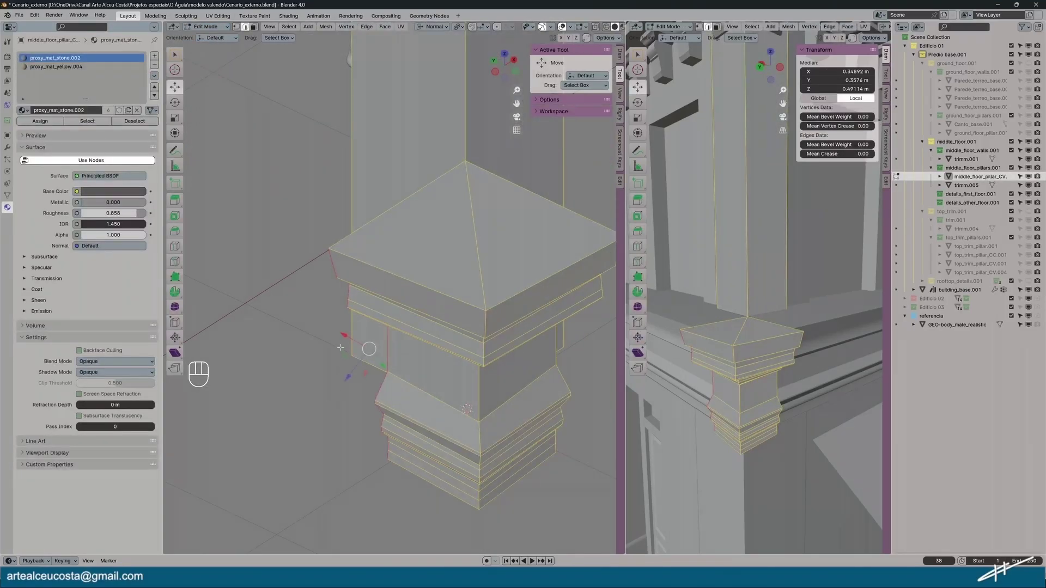
Select the trim's first end profile without its top and bottom edges and move it along global X toward the pillar
{"action": "left_click", "coordinate": [341, 244], "text": "alt"}
{"action": "left_click", "coordinate": [373, 219], "text": "shift"}
{"action": "middle_click_drag", "start_coordinate": [373, 219], "coordinate": [423, 117]}
{"action": "left_click", "coordinate": [381, 503], "text": "shift"}
{"action": "middle_click_drag", "start_coordinate": [381, 502], "coordinate": [490, 34]}
{"action": "left_click", "coordinate": [435, 27]}
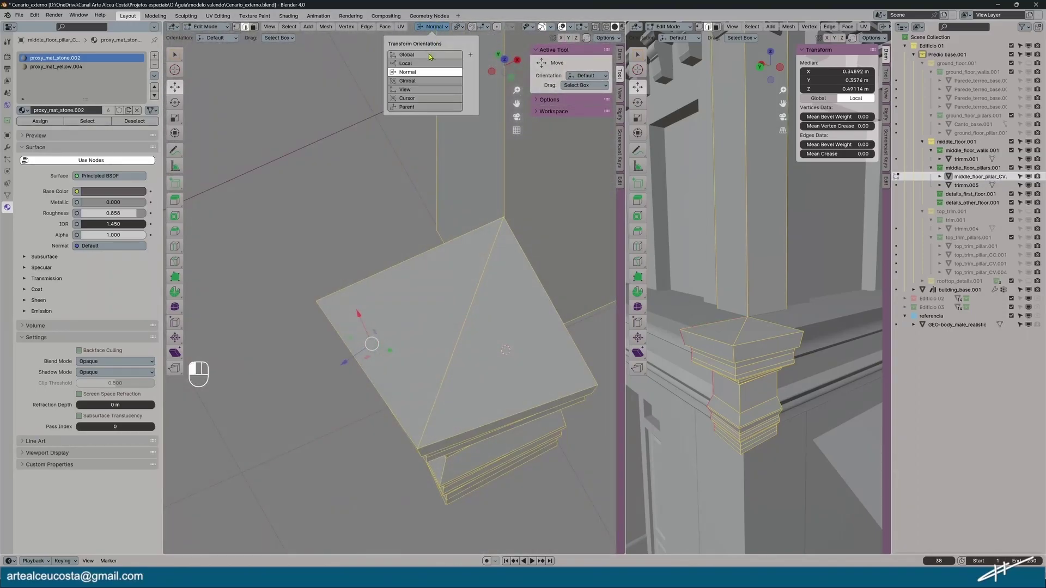
{"action": "key", "text": "KP_7"}
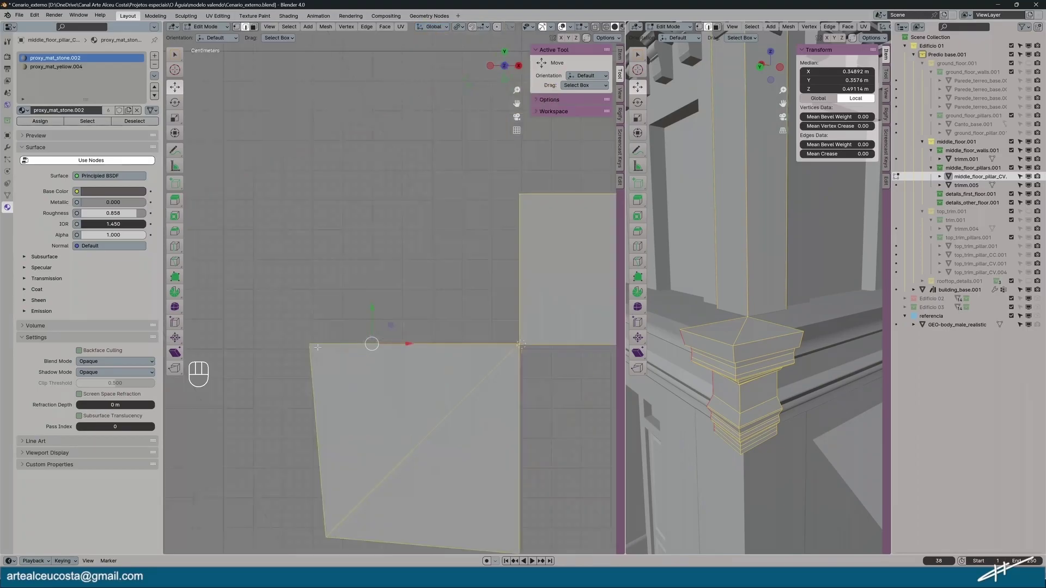
{"action": "left_click_drag", "start_coordinate": [408, 344], "coordinate": [442, 354]}
Select the opposite end profile without its top and bottom edges and move it about 0.117 m along global Y
{"action": "middle_click_drag", "start_coordinate": [300, 389], "coordinate": [237, 286]}
{"action": "left_click", "coordinate": [320, 240]}
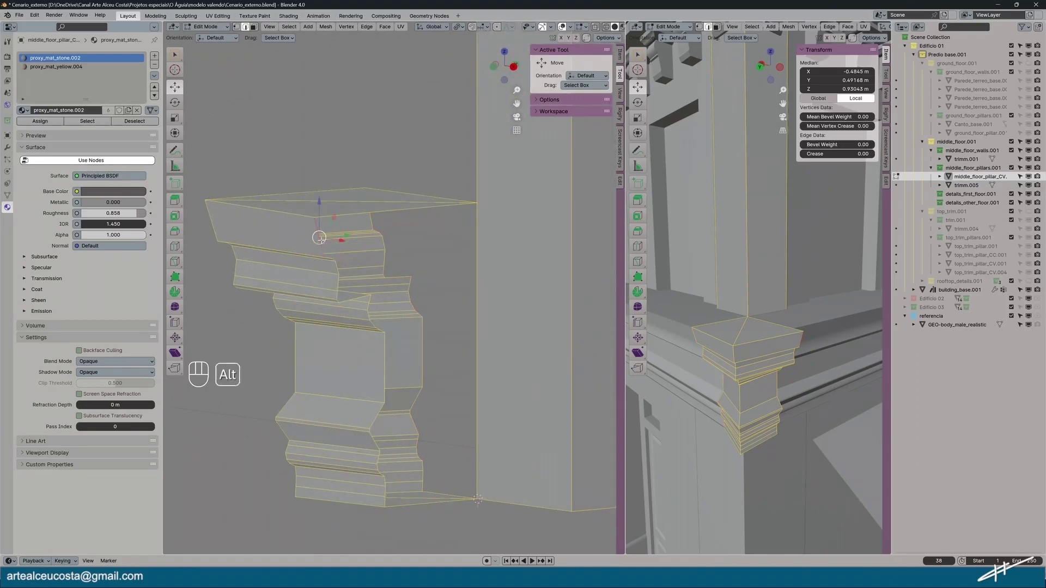
{"action": "left_click", "coordinate": [368, 217], "text": "alt"}
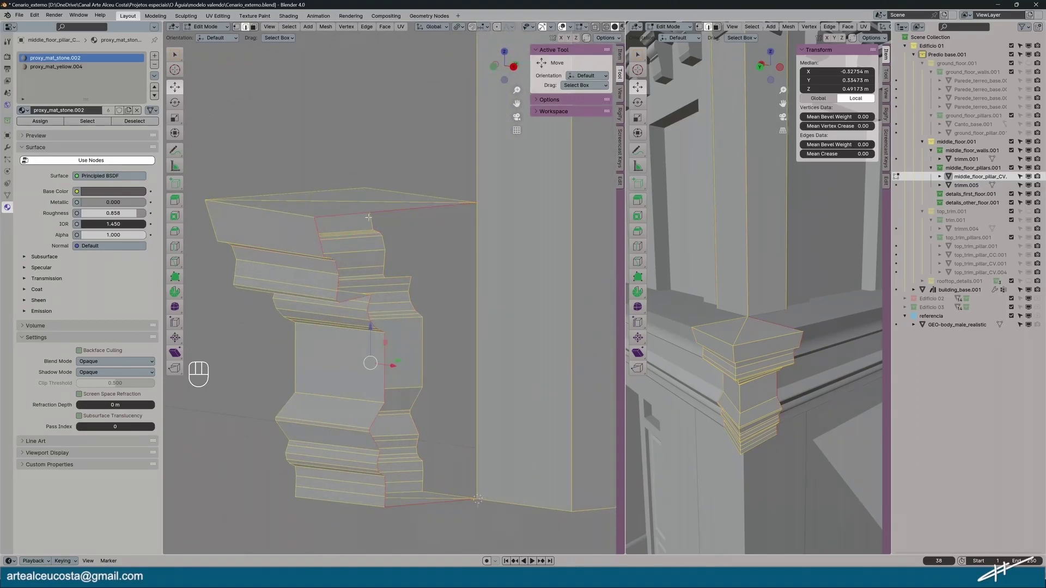
{"action": "left_click", "coordinate": [398, 209], "text": "shift"}
{"action": "left_click", "coordinate": [424, 505], "text": "shift"}
{"action": "middle_click_drag", "start_coordinate": [424, 505], "coordinate": [379, 470]}
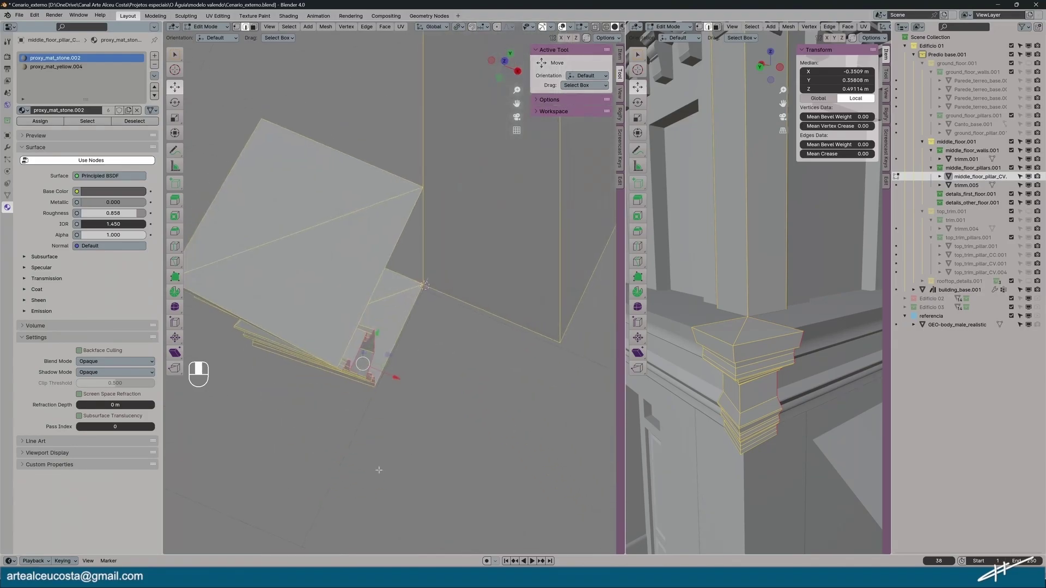
{"action": "left_click_drag", "start_coordinate": [376, 334], "coordinate": [392, 299]}
{"action": "middle_click_drag", "start_coordinate": [309, 406], "coordinate": [354, 357]}
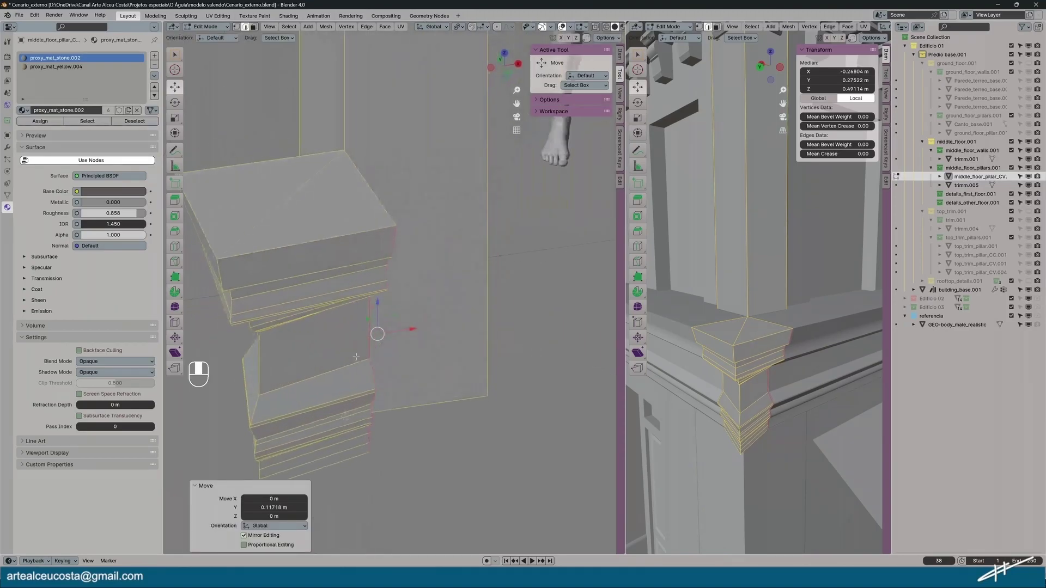
Select the trim's central corner profile, leaving out the diagonal edges on the top and bottom faces
{"action": "left_click", "coordinate": [220, 266]}
{"action": "left_click", "coordinate": [221, 267], "text": "alt"}
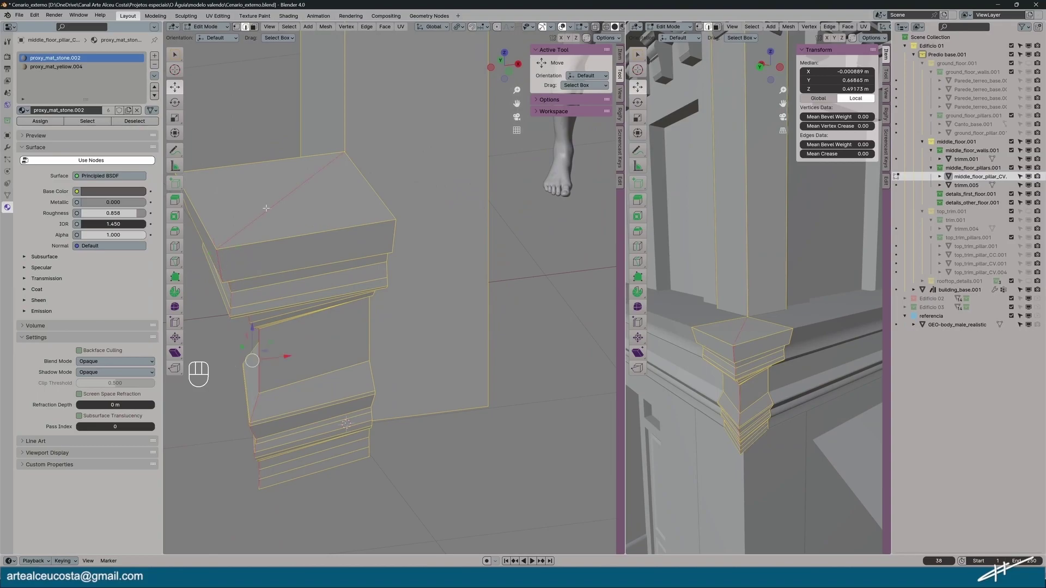
{"action": "left_click", "coordinate": [268, 209], "text": "shift"}
{"action": "middle_click_drag", "start_coordinate": [313, 413], "coordinate": [319, 311]}
{"action": "left_click", "coordinate": [290, 470], "text": "shift"}
{"action": "middle_click_drag", "start_coordinate": [322, 354], "coordinate": [348, 528]}
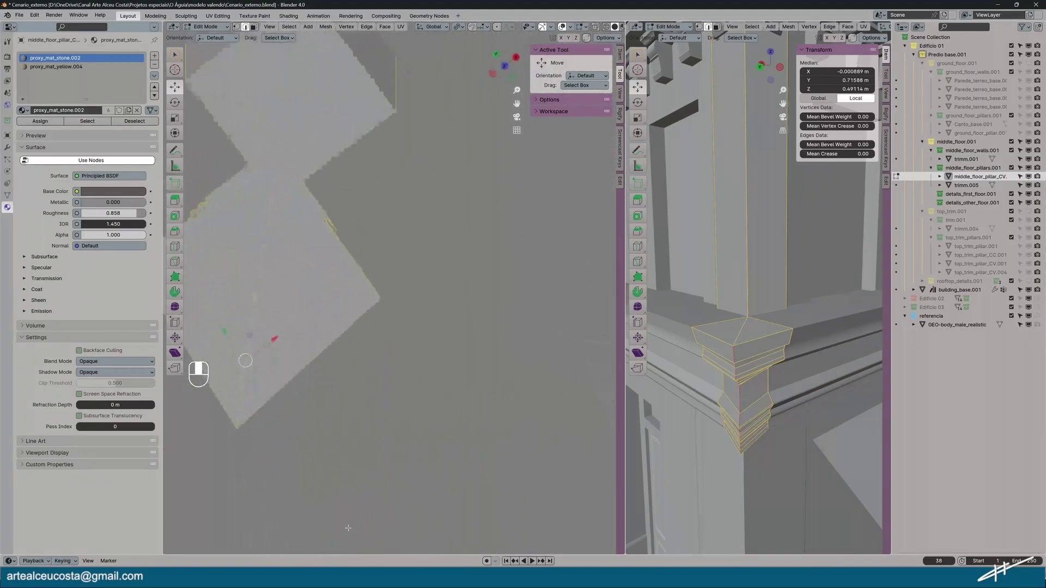
Set the transform orientation to Local and move the central corner profile inward along Y, leaving nothing selected
{"action": "left_click", "coordinate": [510, 68]}
{"action": "left_click", "coordinate": [433, 26]}
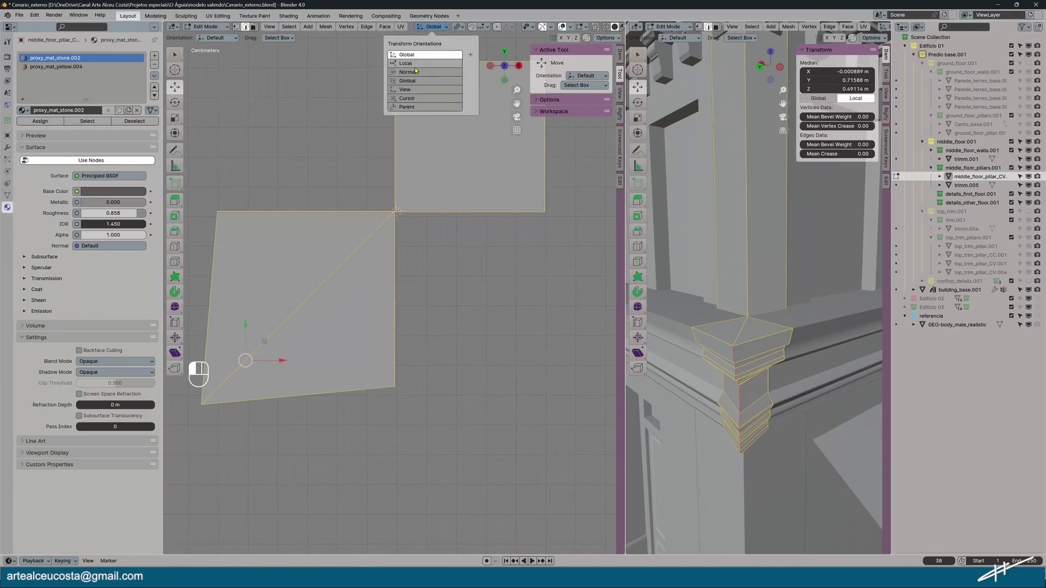
{"action": "left_click", "coordinate": [411, 73]}
{"action": "middle_click_drag", "start_coordinate": [229, 380], "coordinate": [192, 258]}
{"action": "left_click", "coordinate": [433, 28]}
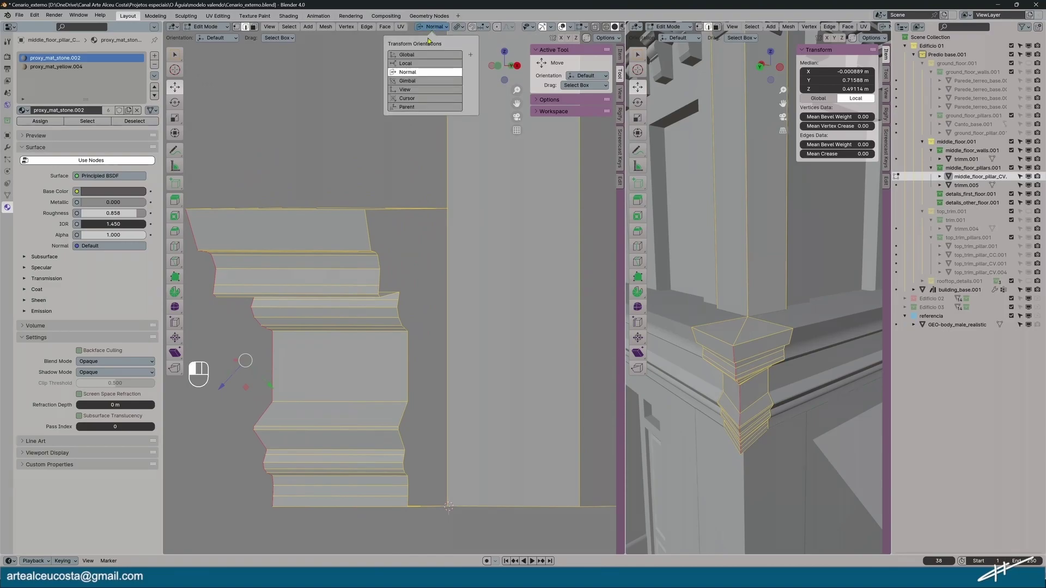
{"action": "left_click", "coordinate": [406, 63]}
{"action": "middle_click_drag", "start_coordinate": [348, 229], "coordinate": [323, 282]}
{"action": "left_click_drag", "start_coordinate": [211, 370], "coordinate": [264, 338]}
{"action": "left_click", "coordinate": [473, 447]}
Select the corner edge of the trim's upper fascia and move it outward about 0.093 m along local Y
{"action": "middle_click_drag", "start_coordinate": [695, 417], "coordinate": [751, 494]}
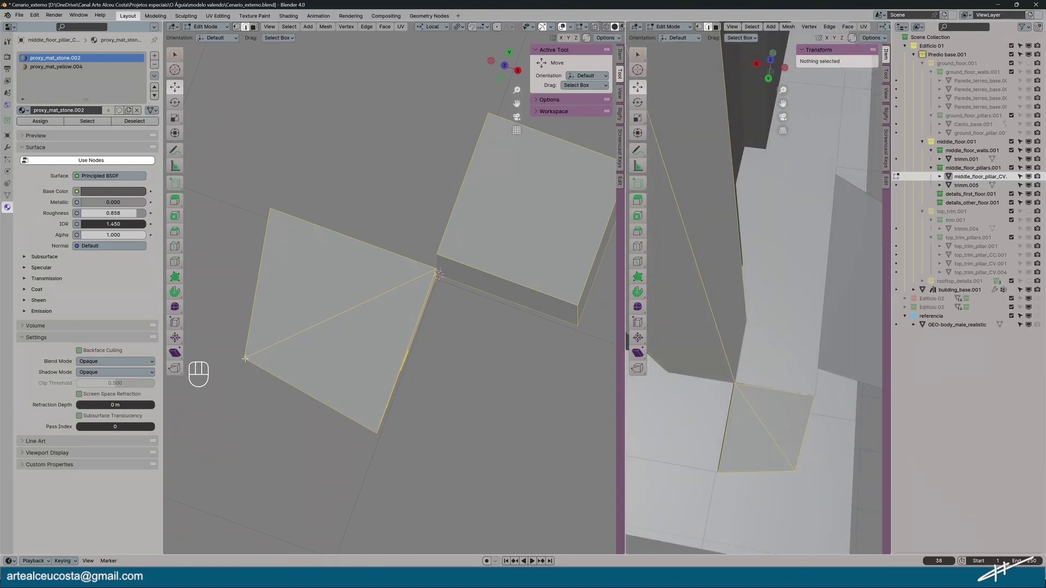
{"action": "middle_click_drag", "start_coordinate": [246, 358], "coordinate": [256, 398]}
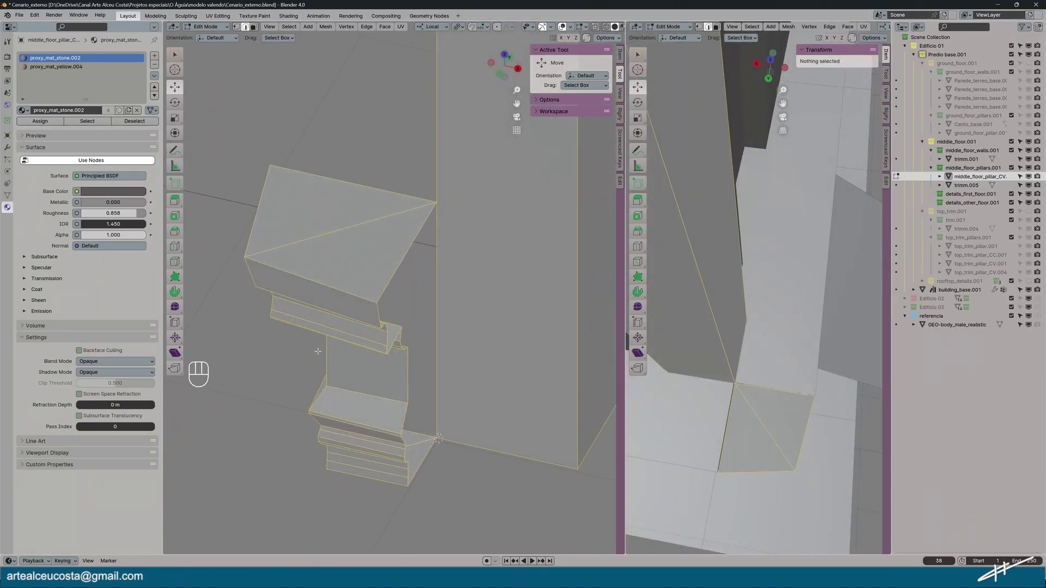
{"action": "middle_click_drag", "start_coordinate": [688, 446], "coordinate": [711, 421]}
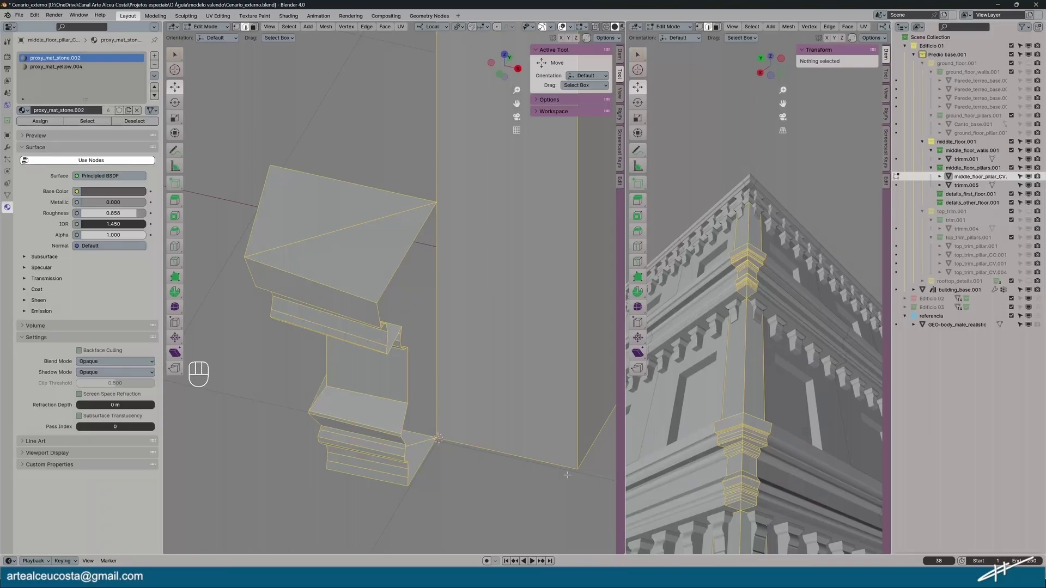
{"action": "left_click", "coordinate": [248, 276]}
{"action": "middle_click_drag", "start_coordinate": [248, 276], "coordinate": [257, 354]}
{"action": "key", "text": "g"}
{"action": "key", "text": "y"}
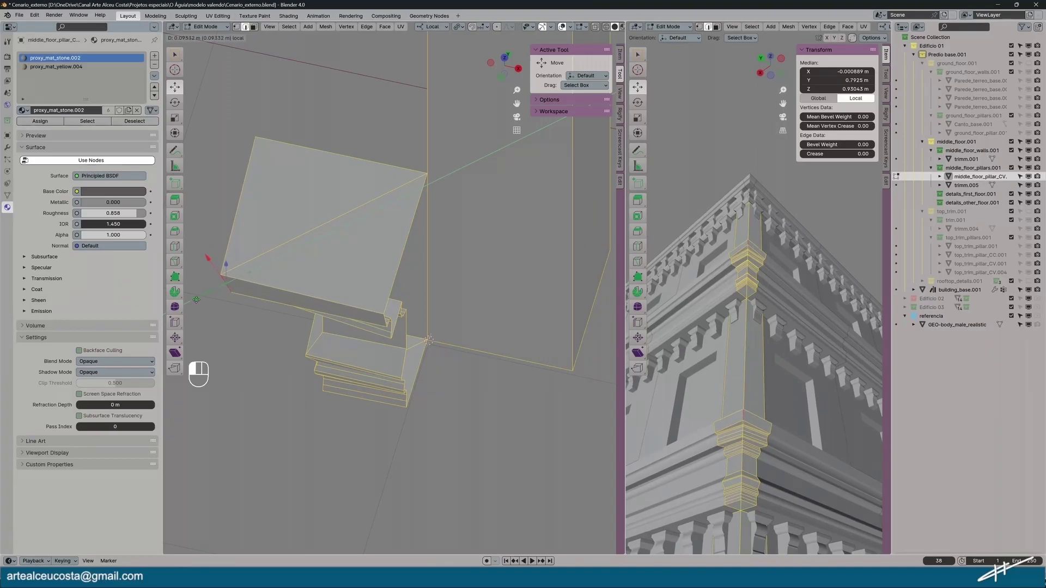
{"action": "left_click", "coordinate": [196, 300]}
Examine the extended fascia corner from the front and on the assembled building
{"action": "key", "text": "KP_1"}
{"action": "scroll", "coordinate": [813, 410], "scroll_direction": "down", "scroll_amount": 4}
{"action": "middle_click_drag", "start_coordinate": [813, 410], "coordinate": [811, 443]}
{"action": "scroll", "coordinate": [794, 430], "scroll_direction": "up", "scroll_amount": 4}
{"action": "scroll", "coordinate": [794, 430], "scroll_direction": "down", "scroll_amount": 4}
{"action": "scroll", "coordinate": [791, 473], "scroll_direction": "up", "scroll_amount": 3}
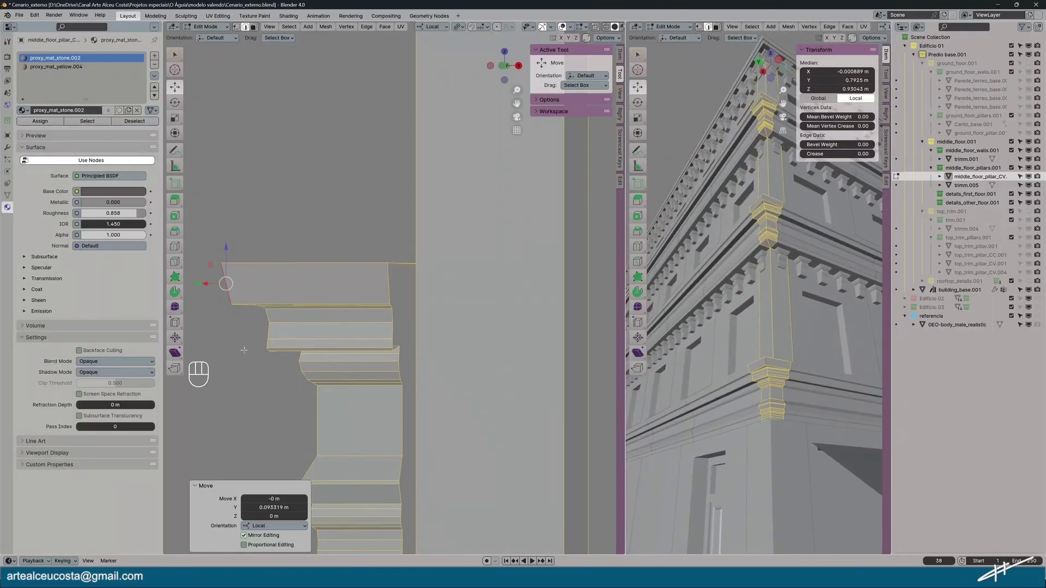
{"action": "middle_click_drag", "start_coordinate": [252, 353], "coordinate": [249, 335]}
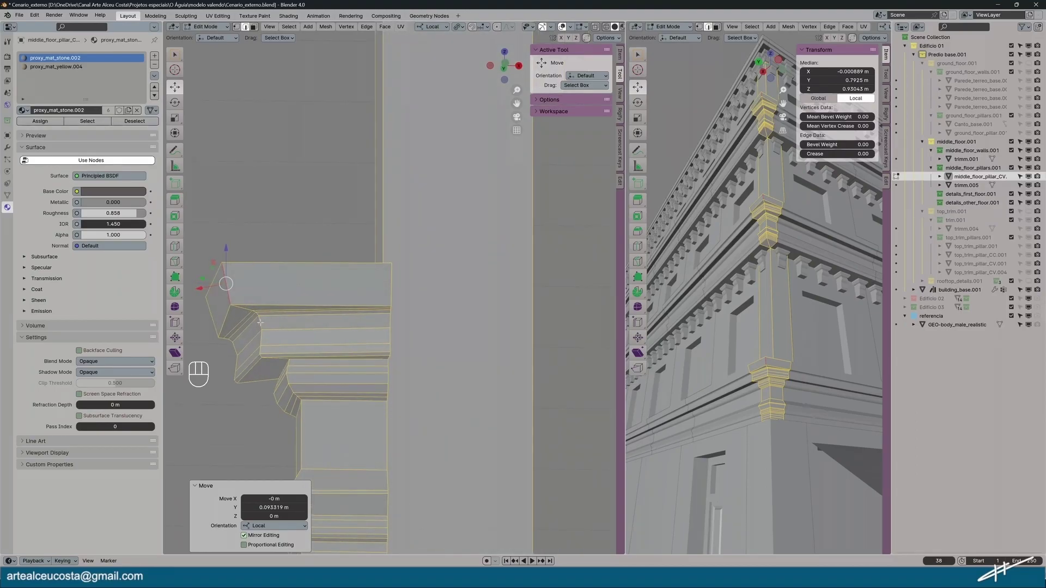
Try moving the short edges beneath the upper fascia's corner, undo it and reselect the fascia's corner edge
{"action": "left_click", "coordinate": [262, 322]}
{"action": "left_click", "coordinate": [257, 312], "text": "shift"}
{"action": "left_click", "coordinate": [252, 320], "text": "shift"}
{"action": "left_click_drag", "start_coordinate": [224, 330], "coordinate": [221, 327]}
{"action": "key", "text": "ctrl+z"}
{"action": "middle_click_drag", "start_coordinate": [296, 426], "coordinate": [256, 423]}
{"action": "left_click", "coordinate": [277, 316], "text": "shift"}
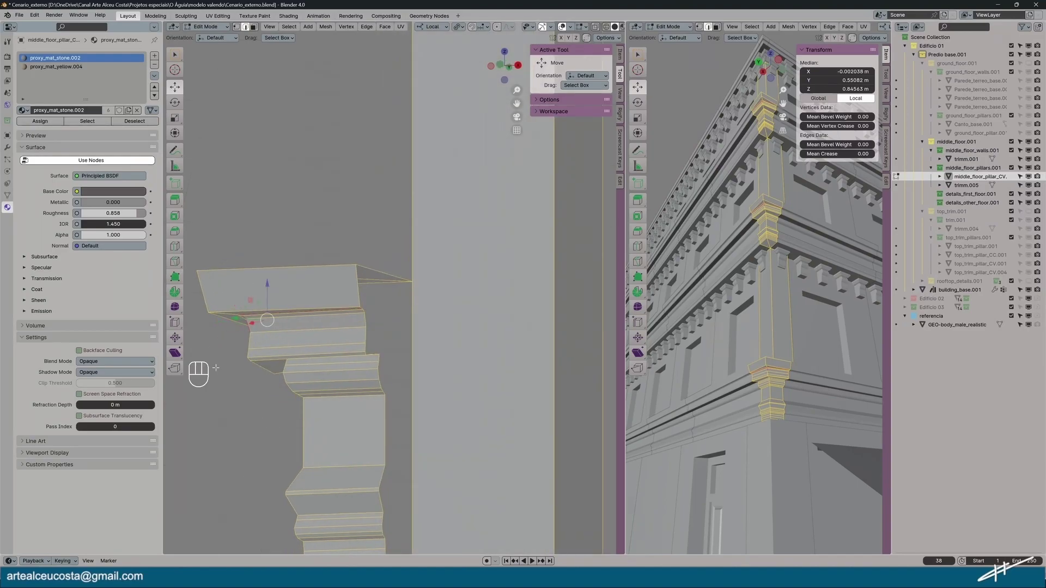
{"action": "left_click", "coordinate": [188, 319]}
{"action": "left_click", "coordinate": [203, 291]}
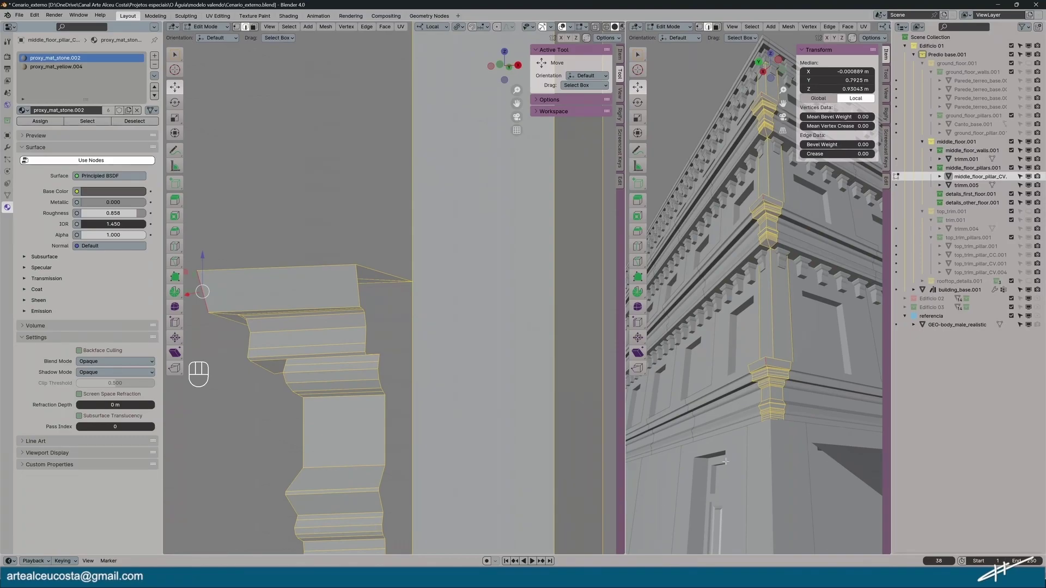
Inspect the corner trim on the building from below and above, and clear the edge selection
{"action": "scroll", "coordinate": [739, 292], "scroll_direction": "up", "scroll_amount": 6}
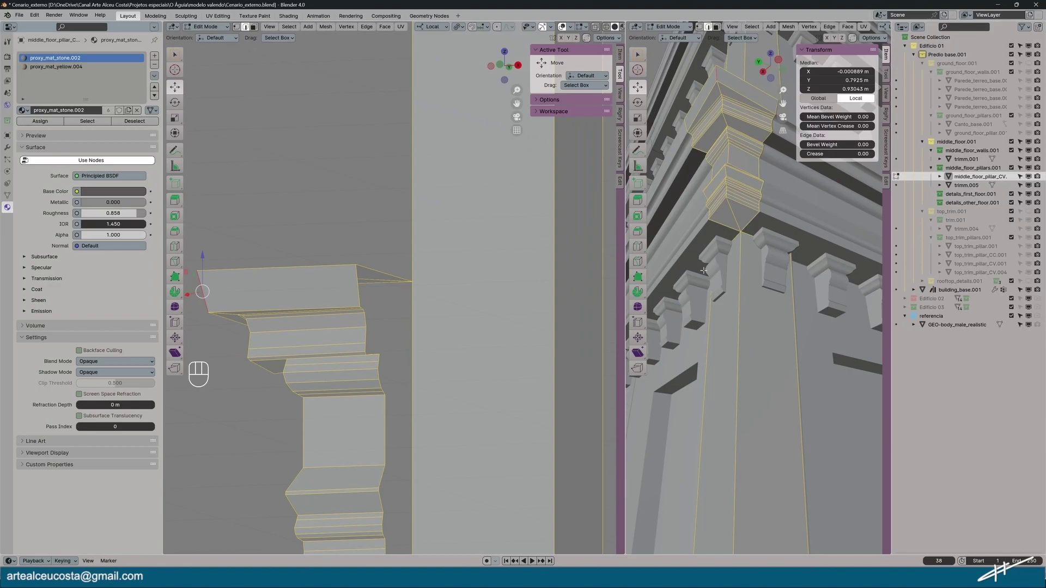
{"action": "scroll", "coordinate": [703, 270], "scroll_direction": "down", "scroll_amount": 8}
{"action": "middle_click_drag", "start_coordinate": [703, 271], "coordinate": [719, 347]}
{"action": "scroll", "coordinate": [713, 277], "scroll_direction": "down", "scroll_amount": 4}
{"action": "scroll", "coordinate": [719, 347], "scroll_direction": "up", "scroll_amount": 5}
{"action": "scroll", "coordinate": [720, 347], "scroll_direction": "up", "scroll_amount": 1}
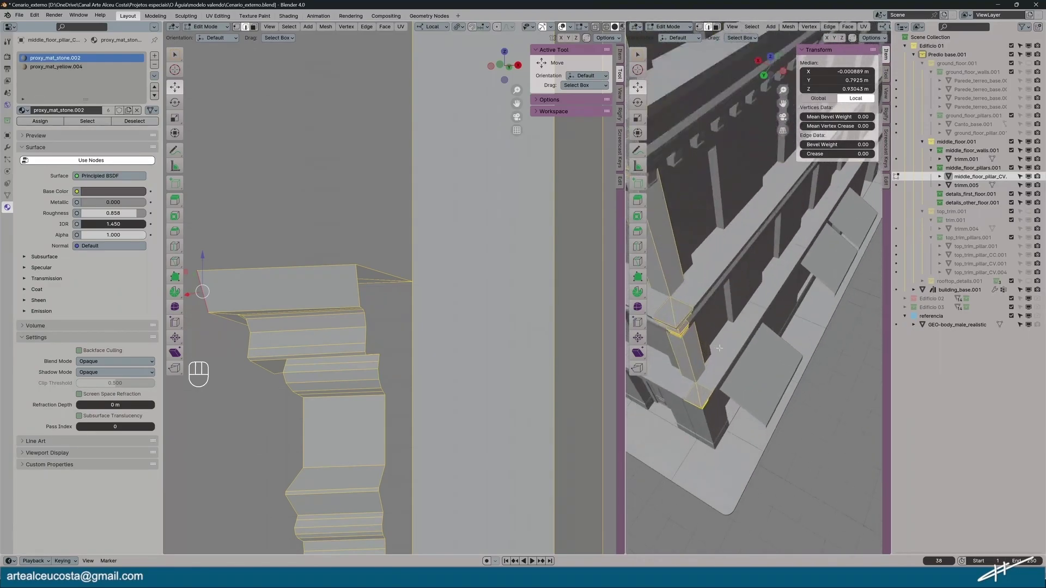
{"action": "key", "text": "alt+a"}
Select the trim's end profile loop and examine close up how it meets the adjoining wall trim
{"action": "middle_click_drag", "start_coordinate": [376, 402], "coordinate": [516, 478]}
{"action": "middle_click_drag", "start_coordinate": [371, 468], "coordinate": [394, 269]}
{"action": "left_click", "coordinate": [505, 72]}
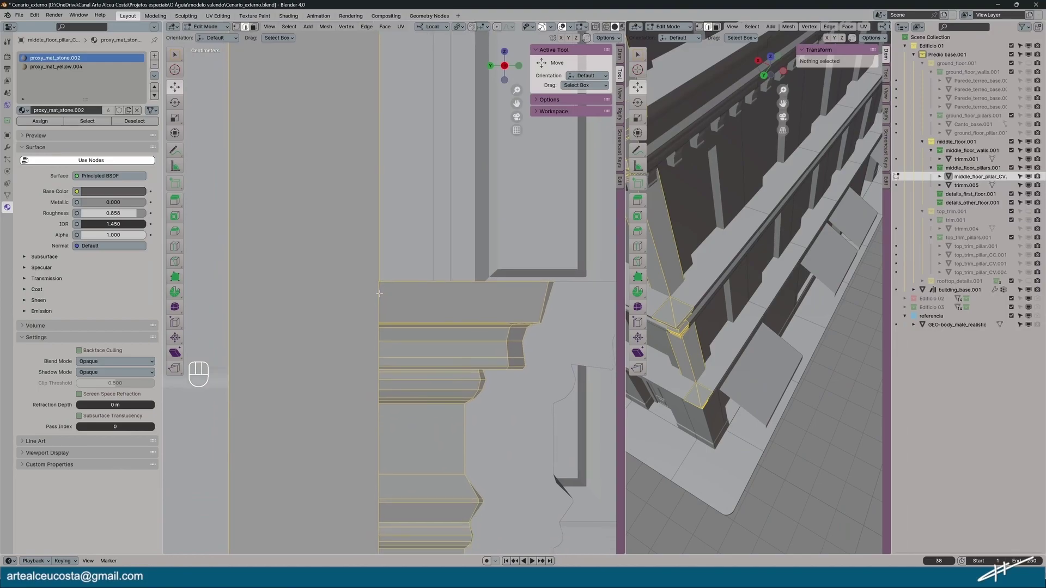
{"action": "left_click", "coordinate": [379, 295]}
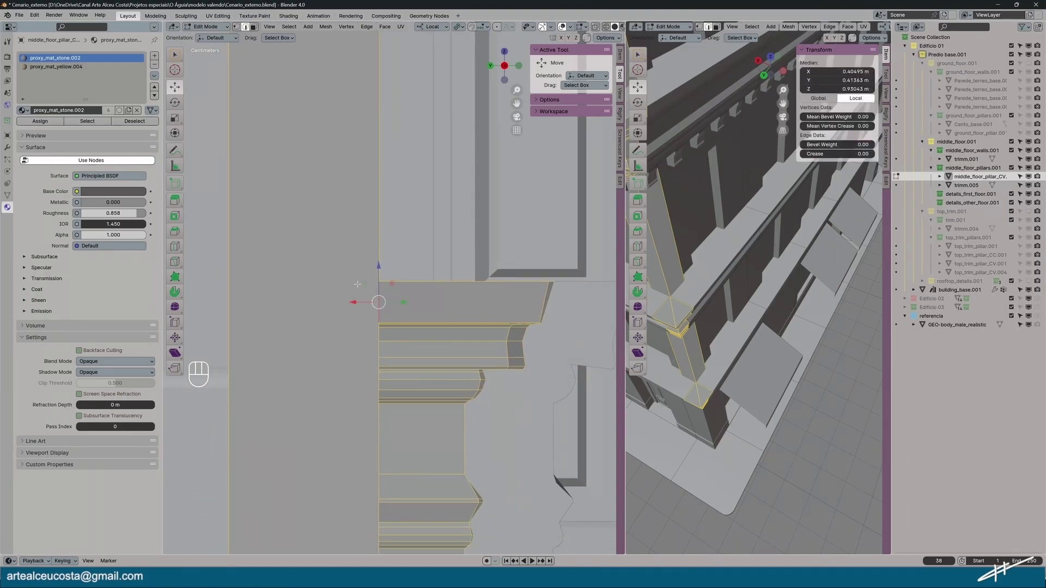
{"action": "middle_click_drag", "start_coordinate": [356, 284], "coordinate": [377, 299]}
{"action": "left_click", "coordinate": [377, 300], "text": "alt"}
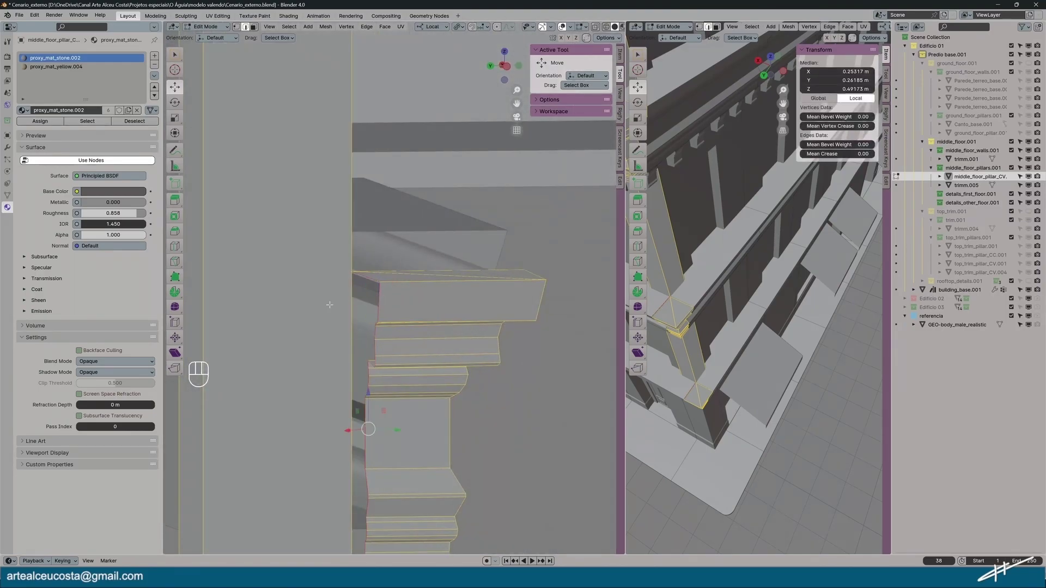
{"action": "scroll", "coordinate": [688, 308], "scroll_direction": "up", "scroll_amount": 8}
{"action": "middle_click_drag", "start_coordinate": [752, 280], "coordinate": [883, 331], "text": "shift"}
{"action": "middle_click_drag", "start_coordinate": [410, 312], "coordinate": [424, 339]}
{"action": "middle_click_drag", "start_coordinate": [456, 283], "coordinate": [335, 304]}
{"action": "middle_click_drag", "start_coordinate": [534, 319], "coordinate": [294, 313], "text": "shift"}
{"action": "scroll", "coordinate": [290, 313], "scroll_direction": "down", "scroll_amount": 5}
{"action": "scroll", "coordinate": [290, 312], "scroll_direction": "down", "scroll_amount": 4}
Return to Object Mode, select the middle-floor wall section and enter Edit Mode on it
{"action": "left_click", "coordinate": [458, 301]}
{"action": "left_click", "coordinate": [209, 27]}
{"action": "left_click", "coordinate": [211, 36]}
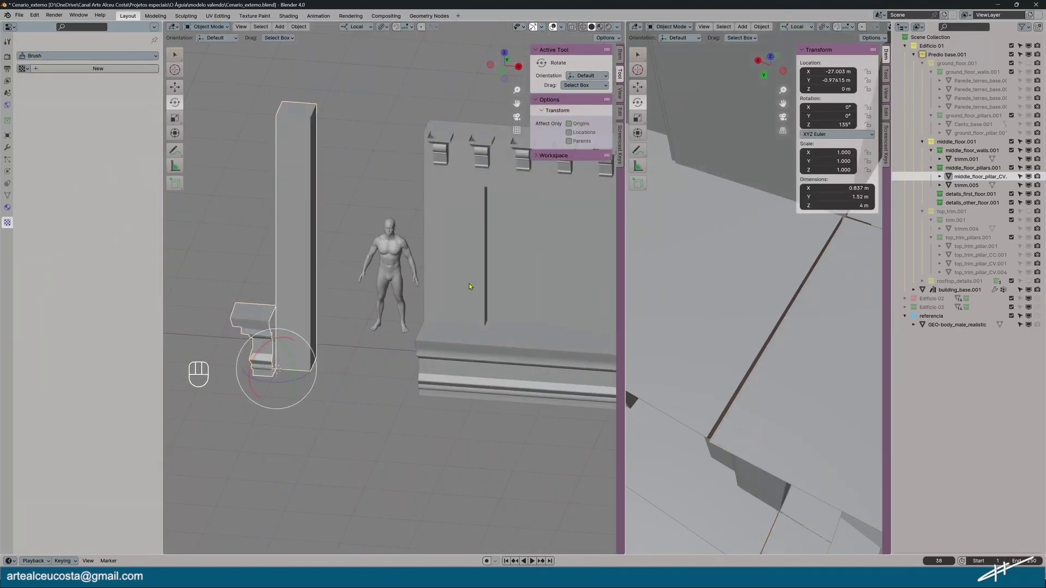
{"action": "left_click", "coordinate": [469, 288]}
{"action": "left_click", "coordinate": [207, 26]}
{"action": "left_click", "coordinate": [207, 48]}
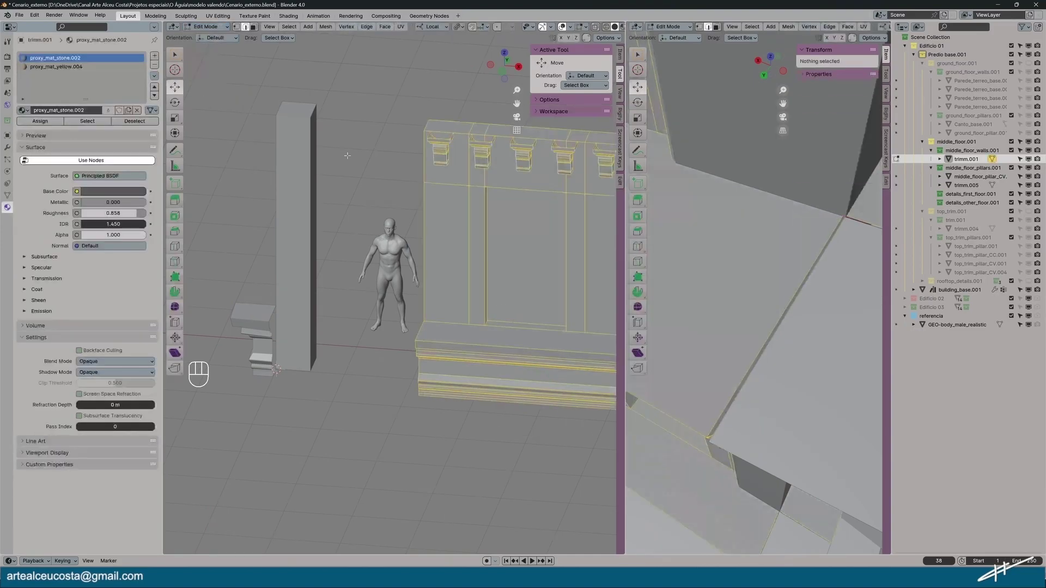
Examine close up how both ends of the wall's protruding ledge line up with the ends of the wall section
{"action": "scroll", "coordinate": [420, 299], "scroll_direction": "up", "scroll_amount": 6}
{"action": "middle_click_drag", "start_coordinate": [420, 300], "coordinate": [428, 332]}
{"action": "middle_click_drag", "start_coordinate": [428, 332], "coordinate": [404, 299], "text": "shift"}
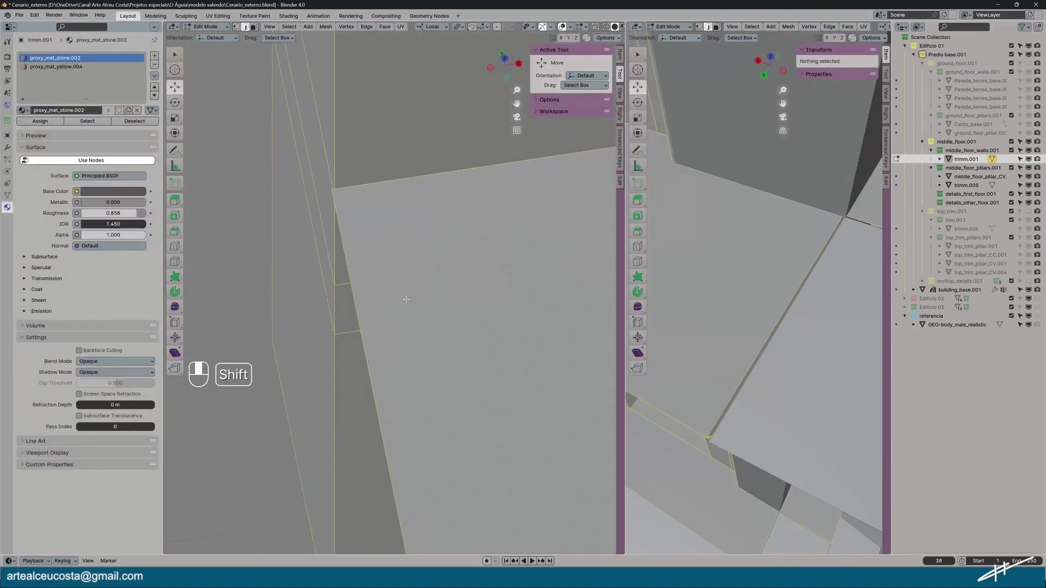
{"action": "middle_click_drag", "start_coordinate": [469, 306], "coordinate": [412, 317], "text": "shift"}
{"action": "scroll", "coordinate": [412, 317], "scroll_direction": "down", "scroll_amount": 10}
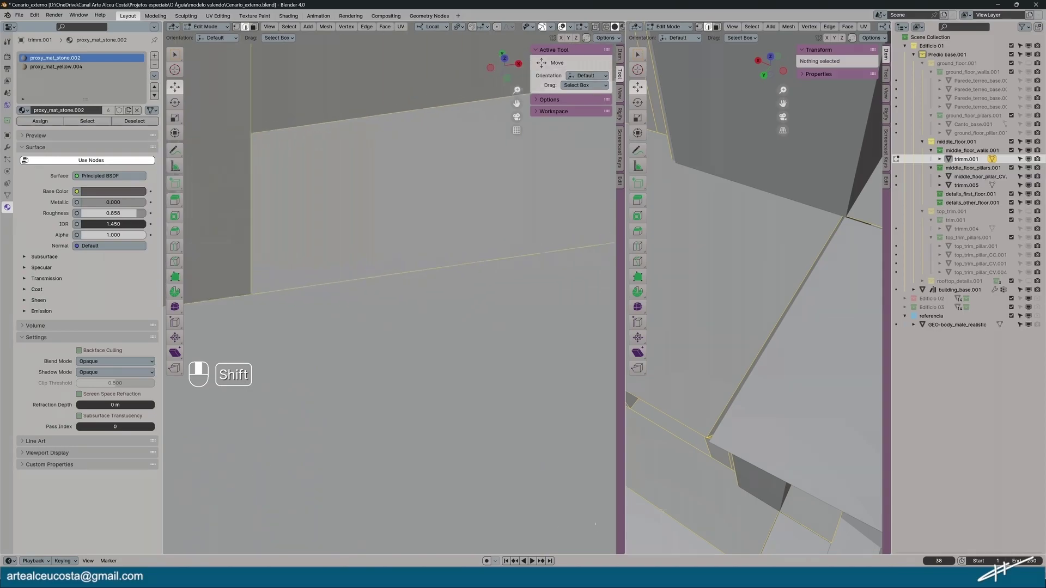
{"action": "middle_click_drag", "start_coordinate": [500, 378], "coordinate": [357, 395], "text": "shift"}
{"action": "scroll", "coordinate": [358, 392], "scroll_direction": "up", "scroll_amount": 12}
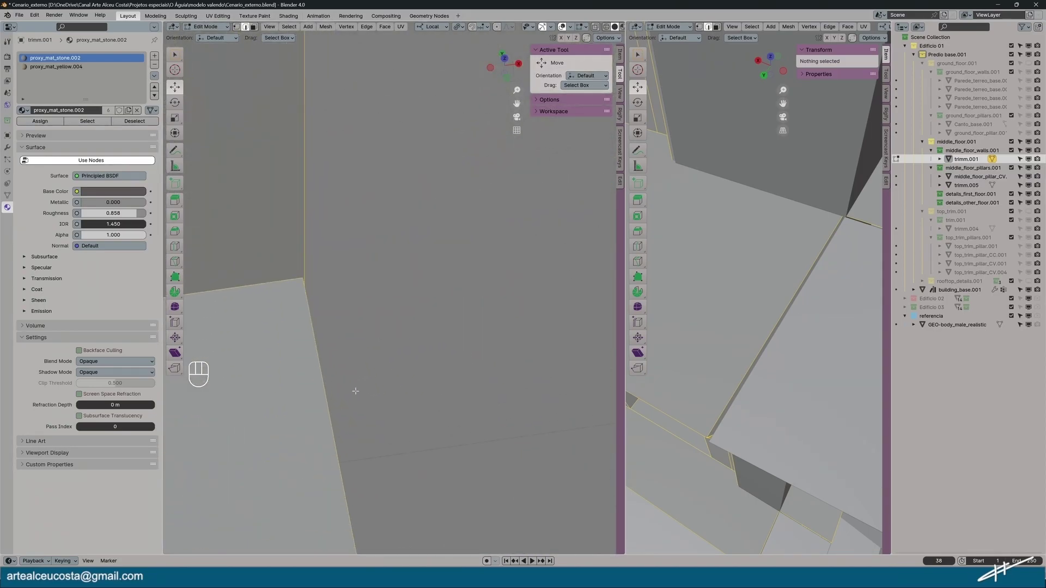
{"action": "middle_click_drag", "start_coordinate": [309, 345], "coordinate": [420, 345], "text": "shift"}
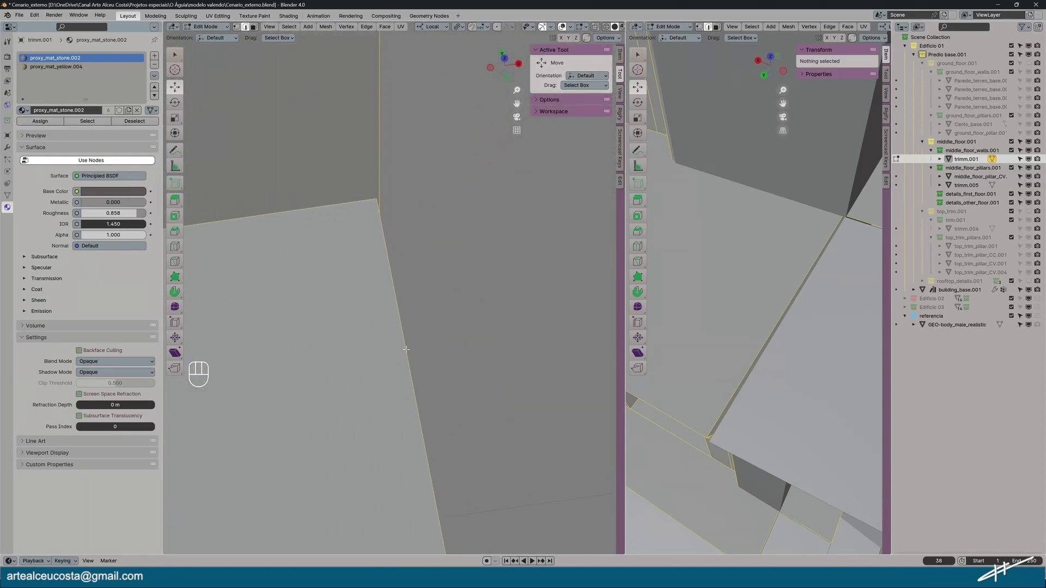
Select all geometry linked to the ledge's end edge and move it 0.00692 m along the local X axis
{"action": "left_click", "coordinate": [406, 350]}
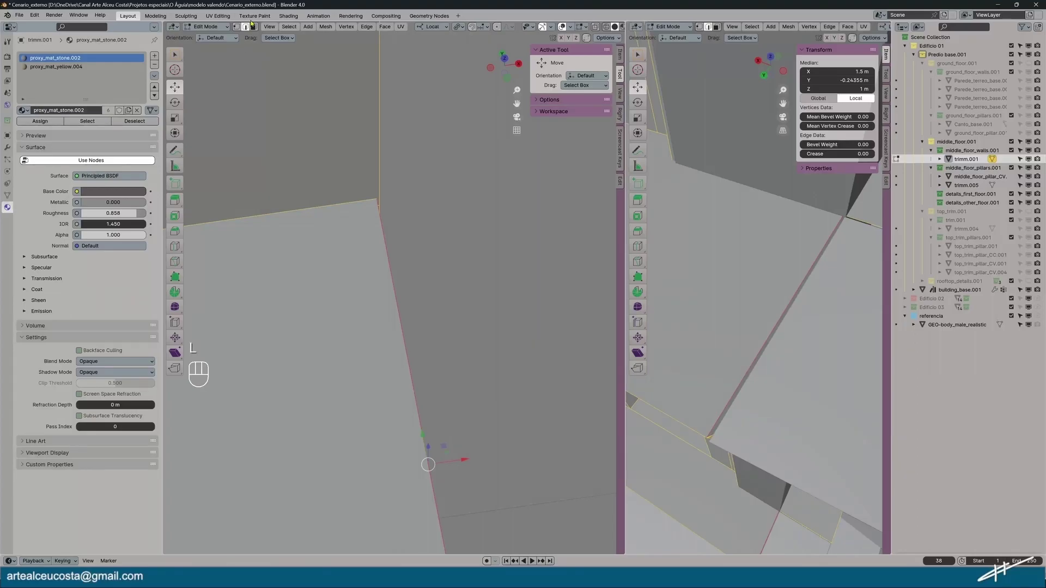
{"action": "key", "text": "l"}
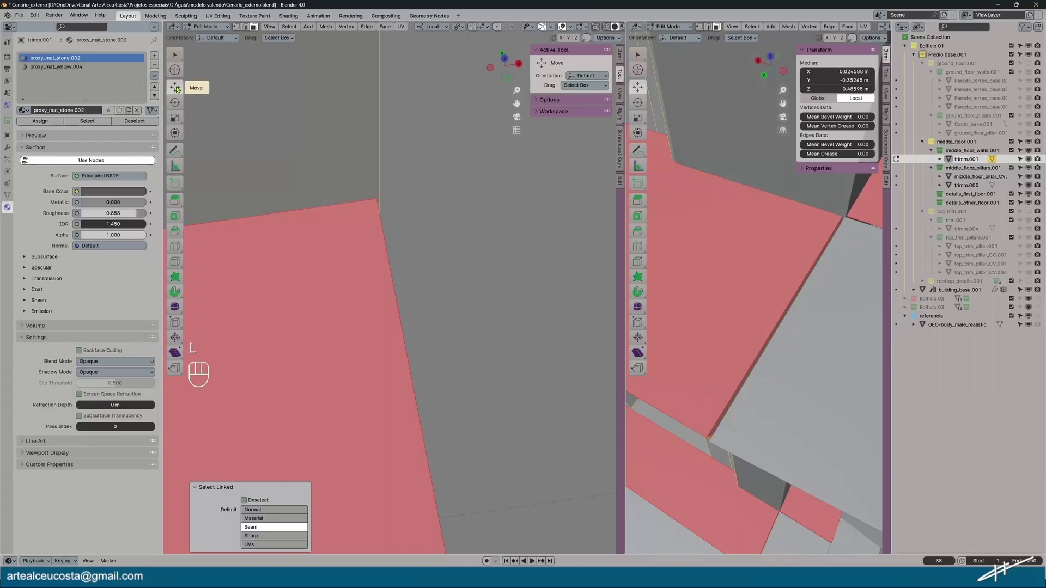
{"action": "scroll", "coordinate": [357, 316], "scroll_direction": "down", "scroll_amount": 4}
{"action": "middle_click_drag", "start_coordinate": [421, 318], "coordinate": [574, 90], "text": "shift"}
{"action": "middle_click_drag", "start_coordinate": [563, 350], "coordinate": [316, 407], "text": "shift"}
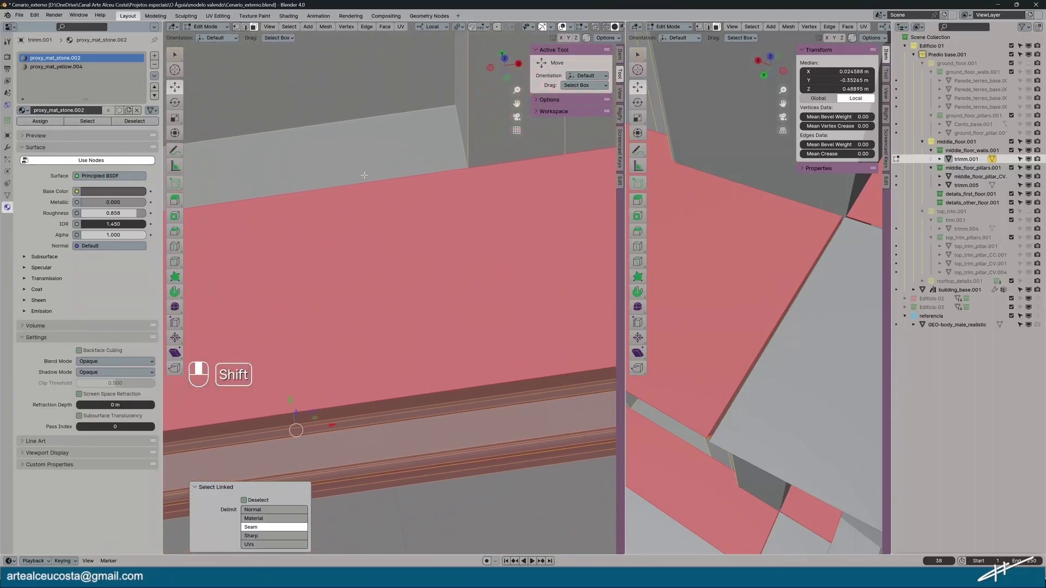
{"action": "left_click_drag", "start_coordinate": [334, 427], "coordinate": [337, 427]}
{"action": "middle_click_drag", "start_coordinate": [380, 368], "coordinate": [254, 308], "text": "shift"}
{"action": "scroll", "coordinate": [274, 242], "scroll_direction": "up", "scroll_amount": 4}
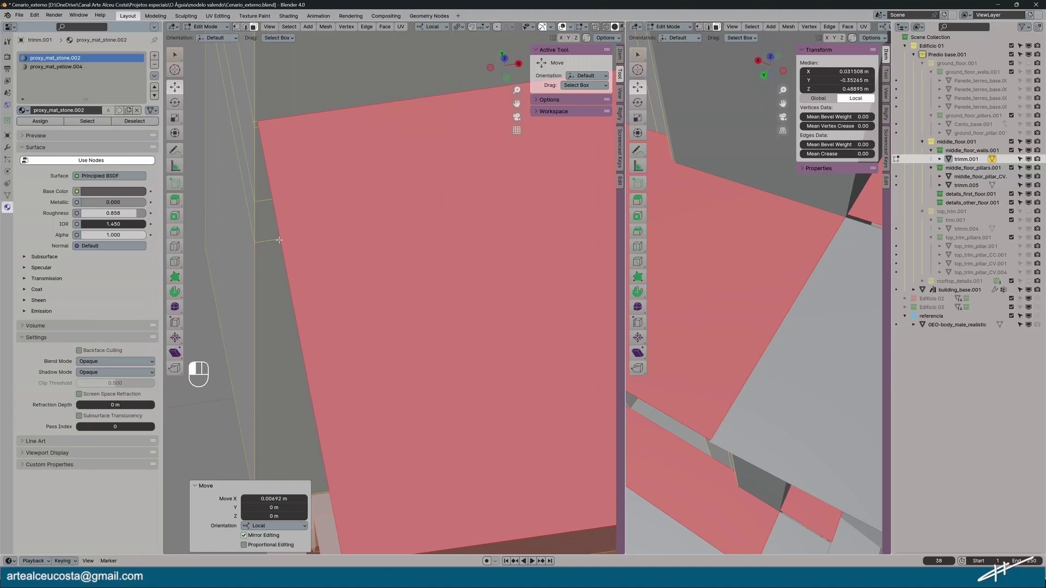
In edge selection mode, select the edge loop at the wall section's opposite end and move it slightly outward along X
{"action": "left_click", "coordinate": [279, 239]}
{"action": "key", "text": "2"}
{"action": "left_click", "coordinate": [278, 220]}
{"action": "left_click", "coordinate": [277, 220], "text": "alt"}
{"action": "middle_click_drag", "start_coordinate": [247, 357], "coordinate": [279, 207], "text": "shift"}
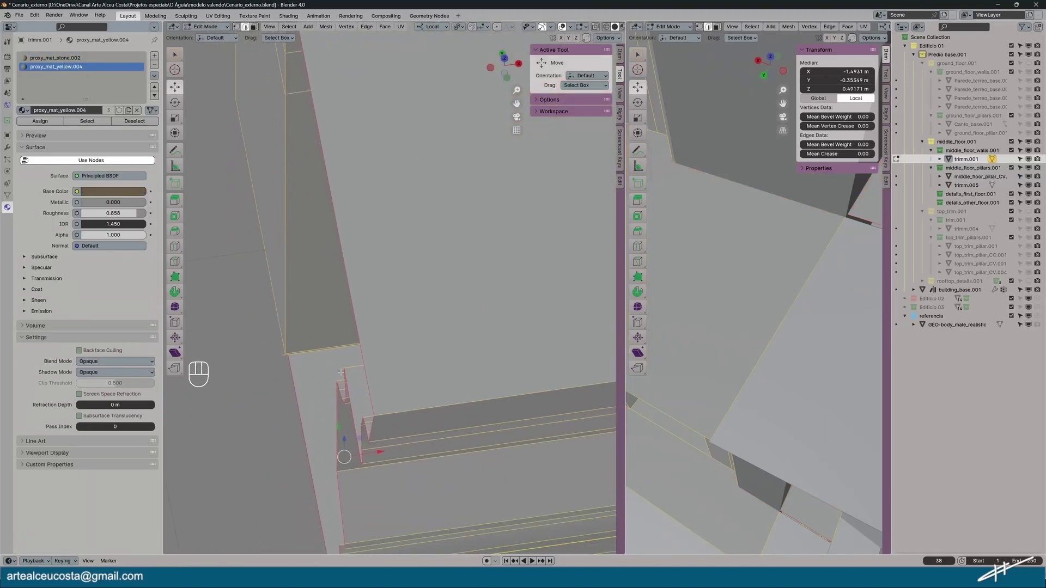
{"action": "left_click_drag", "start_coordinate": [380, 451], "coordinate": [360, 458]}
{"action": "left_click", "coordinate": [269, 319]}
Clear the edge selection and inspect the trim joint at the building's corner and on the separate modules
{"action": "scroll", "coordinate": [267, 318], "scroll_direction": "down", "scroll_amount": 9}
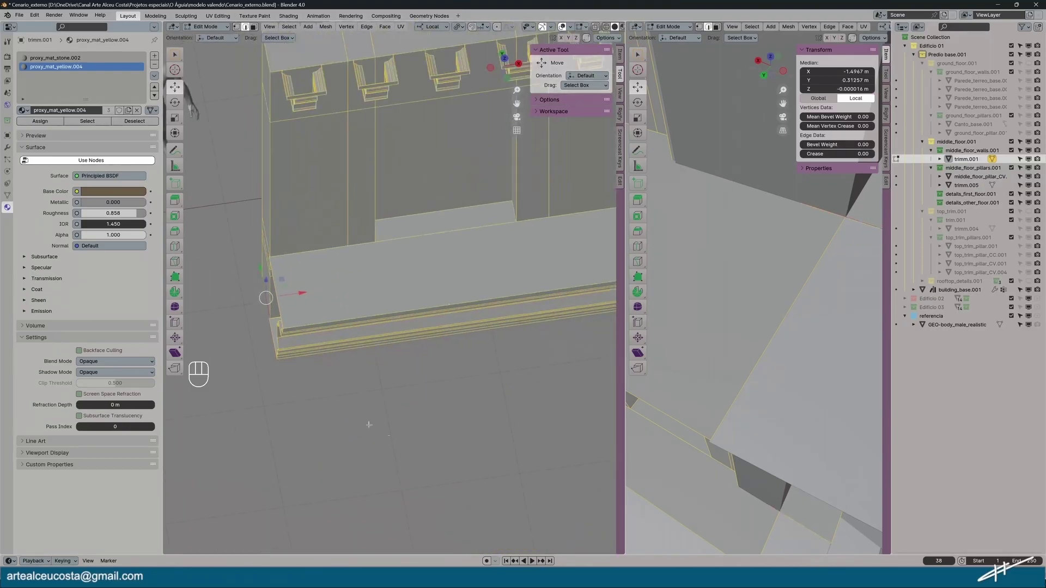
{"action": "left_click", "coordinate": [387, 395]}
{"action": "middle_click_drag", "start_coordinate": [847, 352], "coordinate": [796, 368]}
{"action": "scroll", "coordinate": [815, 346], "scroll_direction": "down", "scroll_amount": 6}
{"action": "middle_click_drag", "start_coordinate": [722, 320], "coordinate": [790, 306]}
{"action": "middle_click_drag", "start_coordinate": [312, 397], "coordinate": [356, 260], "text": "shift"}
{"action": "scroll", "coordinate": [376, 245], "scroll_direction": "up", "scroll_amount": 4}
{"action": "scroll", "coordinate": [374, 241], "scroll_direction": "up", "scroll_amount": 5}
Return to Object Mode, select the middle-floor corner pillar and enter Edit Mode on it
{"action": "middle_click_drag", "start_coordinate": [444, 266], "coordinate": [232, 434], "text": "shift"}
{"action": "left_click", "coordinate": [198, 26]}
{"action": "left_click", "coordinate": [209, 35]}
{"action": "left_click", "coordinate": [269, 145]}
{"action": "left_click", "coordinate": [209, 26]}
{"action": "left_click", "coordinate": [210, 47]}
Select the pillar's end profile loop, switch the transform orientation to Global and move the loop -0.001693 m along Y
{"action": "left_click", "coordinate": [527, 117], "text": "alt"}
{"action": "middle_click_drag", "start_coordinate": [417, 232], "coordinate": [449, 217]}
{"action": "left_click", "coordinate": [427, 29]}
{"action": "left_click", "coordinate": [412, 55]}
{"action": "left_click_drag", "start_coordinate": [448, 217], "coordinate": [450, 224]}
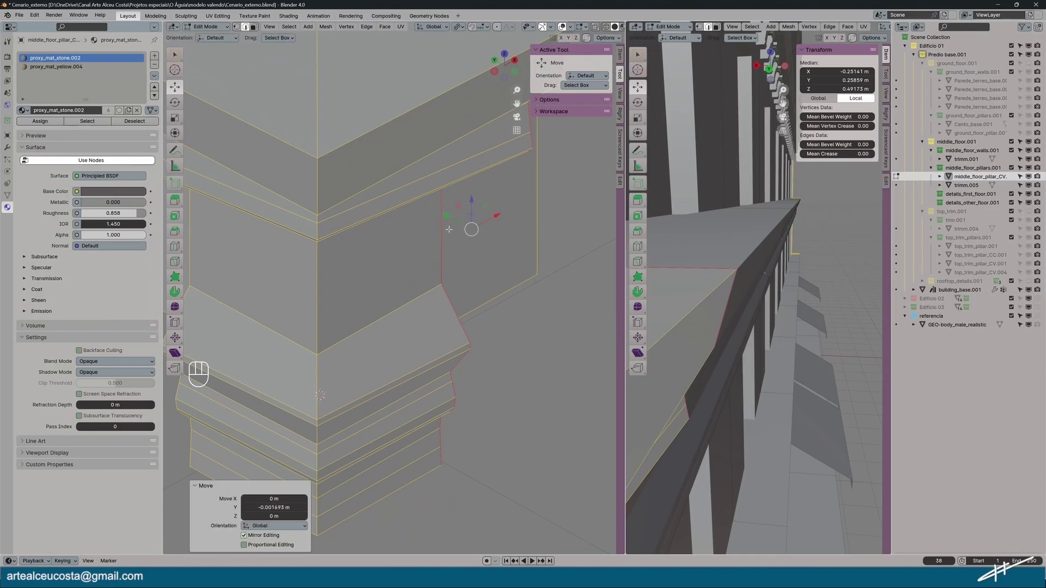
Inspect the corner pillar's trim on the module and on the full building, and clear the edge selection
{"action": "middle_click_drag", "start_coordinate": [402, 381], "coordinate": [462, 281], "text": "shift"}
{"action": "middle_click_drag", "start_coordinate": [817, 349], "coordinate": [703, 254]}
{"action": "scroll", "coordinate": [763, 349], "scroll_direction": "down", "scroll_amount": 6}
{"action": "scroll", "coordinate": [793, 366], "scroll_direction": "up", "scroll_amount": 6}
{"action": "scroll", "coordinate": [699, 212], "scroll_direction": "up", "scroll_amount": 1}
{"action": "scroll", "coordinate": [699, 212], "scroll_direction": "down", "scroll_amount": 8}
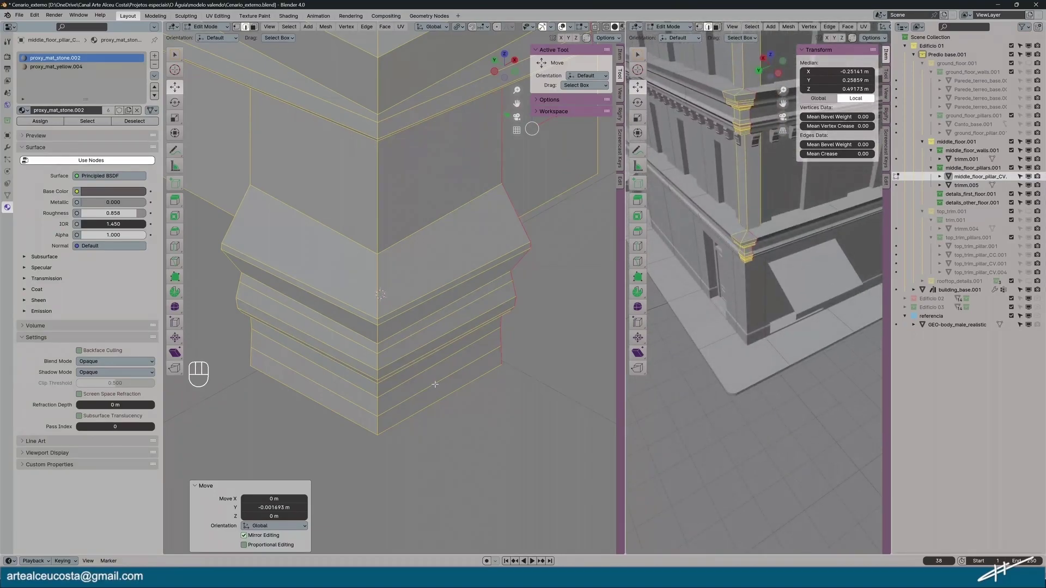
{"action": "left_click", "coordinate": [434, 383]}
{"action": "left_click", "coordinate": [451, 463]}
{"action": "scroll", "coordinate": [801, 322], "scroll_direction": "down", "scroll_amount": 8}
{"action": "middle_click_drag", "start_coordinate": [801, 322], "coordinate": [657, 323], "text": "shift"}
Return to Object Mode and hide the middle_floor_pillars.001 collection
{"action": "left_click", "coordinate": [207, 26]}
{"action": "left_click", "coordinate": [210, 37]}
{"action": "middle_click_drag", "start_coordinate": [491, 261], "coordinate": [254, 491], "text": "shift"}
{"action": "scroll", "coordinate": [387, 417], "scroll_direction": "down", "scroll_amount": 12}
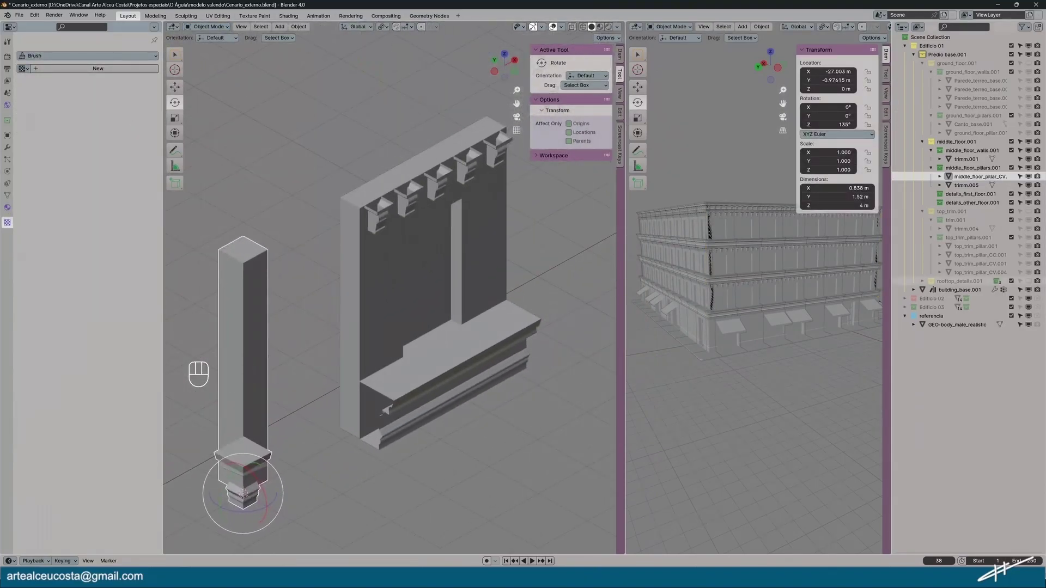
{"action": "left_click", "coordinate": [1029, 168]}
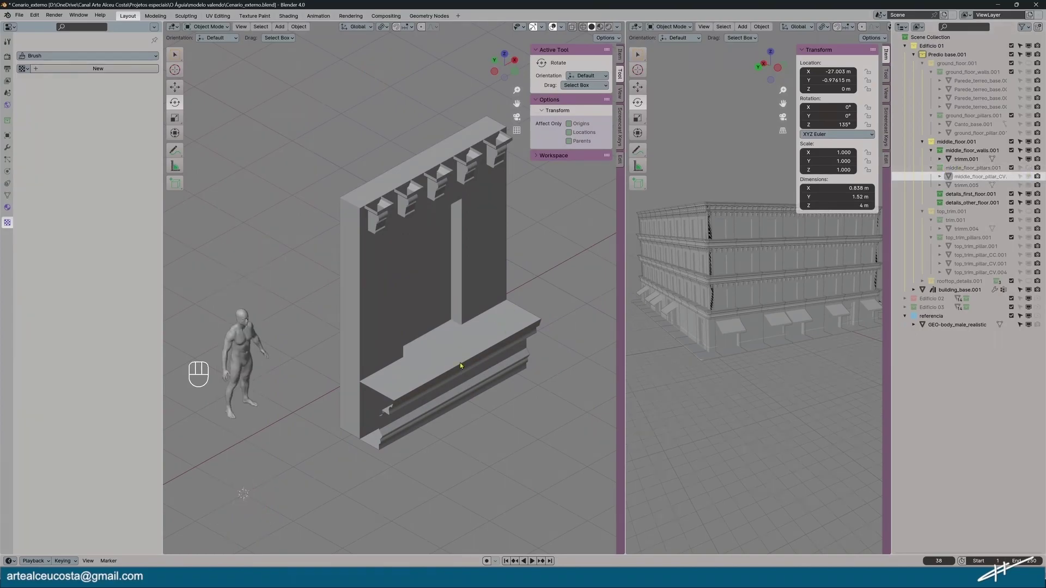
Select the middle-floor wall section and enter Edit Mode on it
{"action": "left_click", "coordinate": [440, 294]}
{"action": "middle_click_drag", "start_coordinate": [462, 399], "coordinate": [408, 362]}
{"action": "scroll", "coordinate": [442, 313], "scroll_direction": "up", "scroll_amount": 3}
{"action": "middle_click_drag", "start_coordinate": [441, 313], "coordinate": [457, 416], "text": "shift"}
{"action": "scroll", "coordinate": [456, 416], "scroll_direction": "up", "scroll_amount": 2}
{"action": "scroll", "coordinate": [456, 416], "scroll_direction": "down", "scroll_amount": 5}
{"action": "scroll", "coordinate": [457, 416], "scroll_direction": "up", "scroll_amount": 4}
{"action": "scroll", "coordinate": [456, 416], "scroll_direction": "down", "scroll_amount": 1}
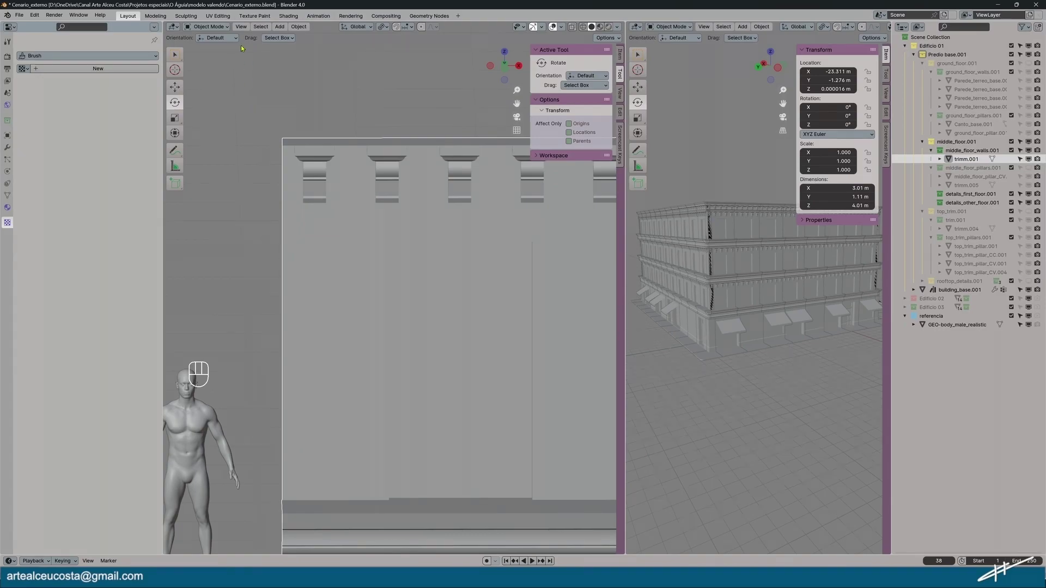
{"action": "left_click", "coordinate": [209, 26]}
{"action": "left_click", "coordinate": [207, 46]}
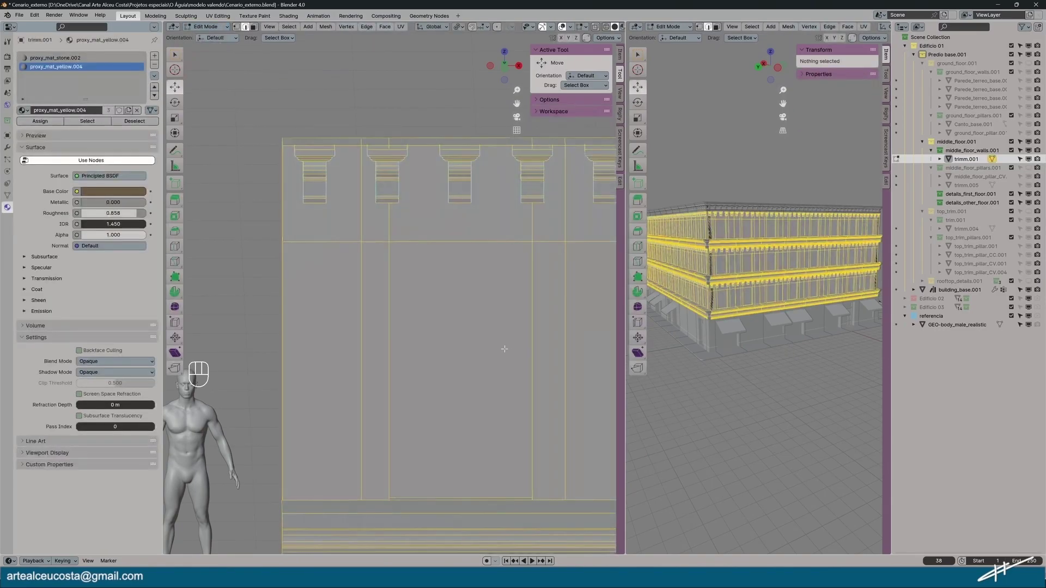
{"action": "middle_click_drag", "start_coordinate": [419, 319], "coordinate": [321, 267]}
{"action": "left_click", "coordinate": [174, 247]}
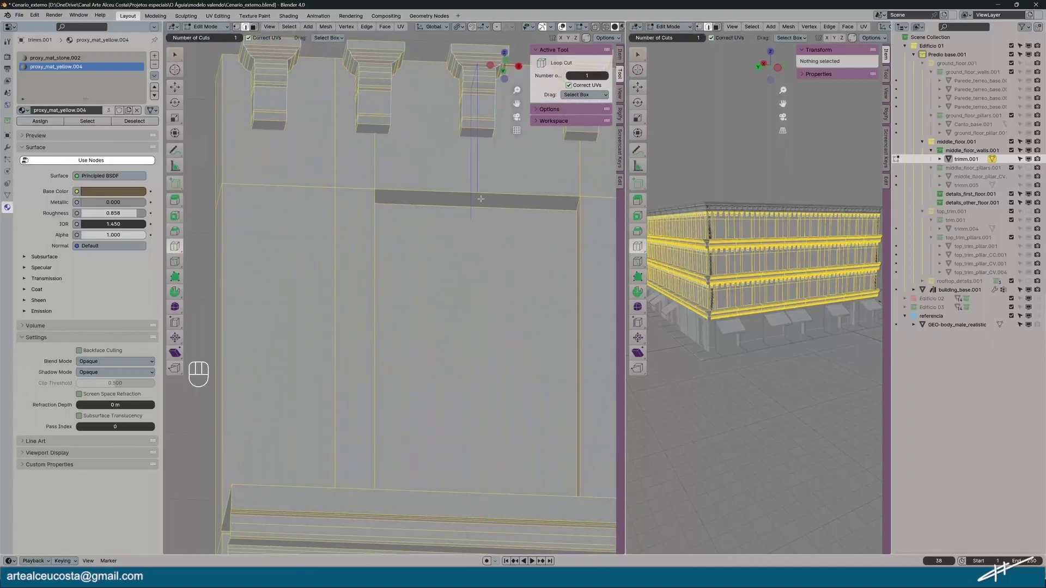
{"action": "middle_click_drag", "start_coordinate": [497, 402], "coordinate": [504, 368]}
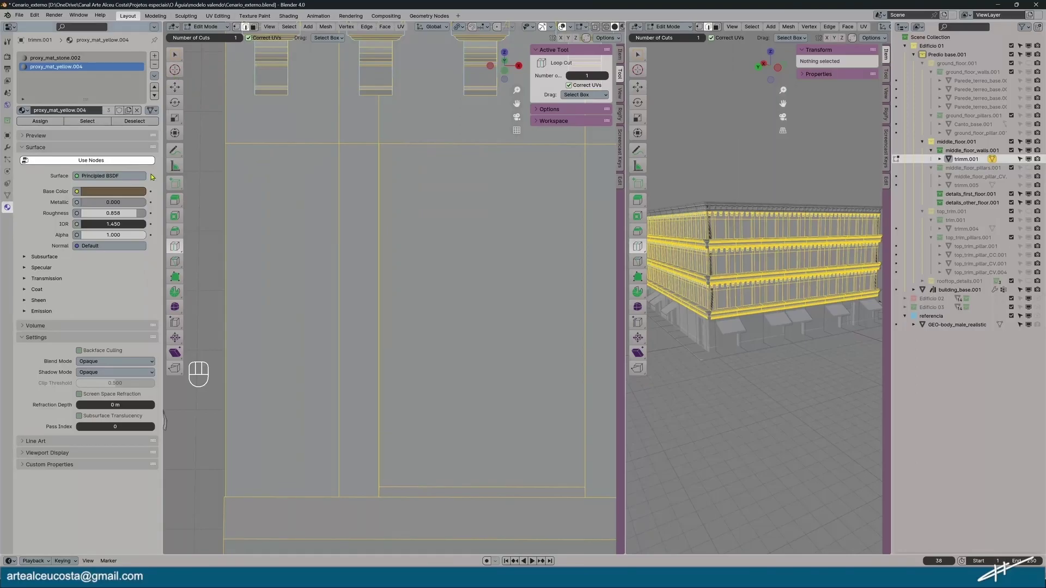
Switch to box selection and delete the geometry filling the wall's window recess
{"action": "left_click", "coordinate": [174, 55]}
{"action": "left_click", "coordinate": [451, 266]}
{"action": "key", "text": "x"}
{"action": "left_click", "coordinate": [450, 267]}
{"action": "middle_click_drag", "start_coordinate": [450, 271], "coordinate": [554, 351]}
Fill the window recess's right side with a face between its front and back vertical edges
{"action": "left_click", "coordinate": [589, 303]}
{"action": "left_click", "coordinate": [540, 306]}
{"action": "mouse_move", "coordinate": [552, 268]}
{"action": "middle_mouse_down"}
{"action": "mouse_move", "coordinate": [545, 183]}
{"action": "mouse_move", "coordinate": [549, 259]}
{"action": "middle_mouse_up"}
{"action": "left_click", "coordinate": [546, 299]}
{"action": "left_click", "coordinate": [587, 306], "text": "shift"}
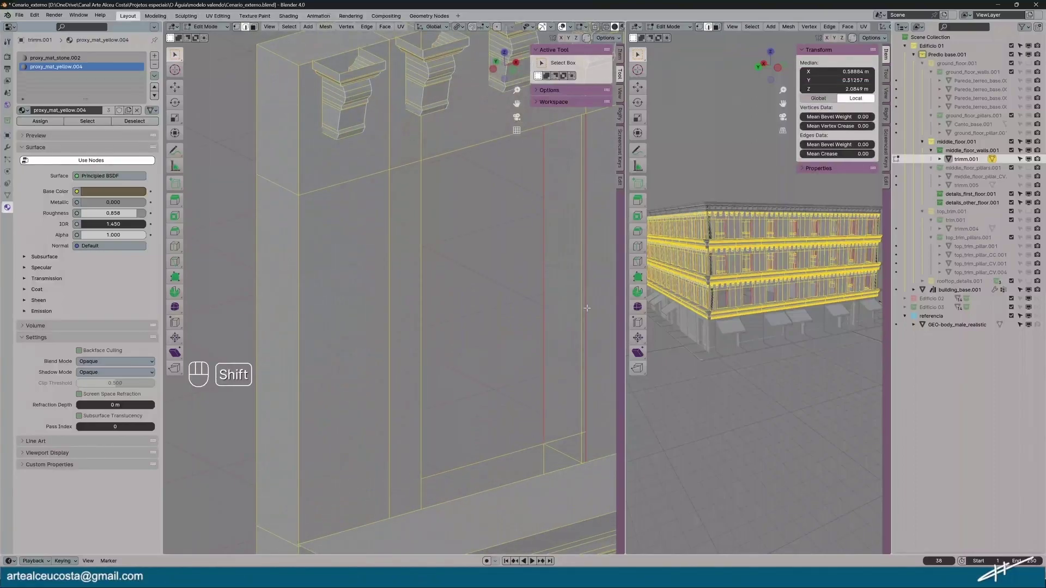
{"action": "key", "text": "f"}
Fill the bottom of the window recess with a face between its front and back lower edges
{"action": "left_click", "coordinate": [540, 473]}
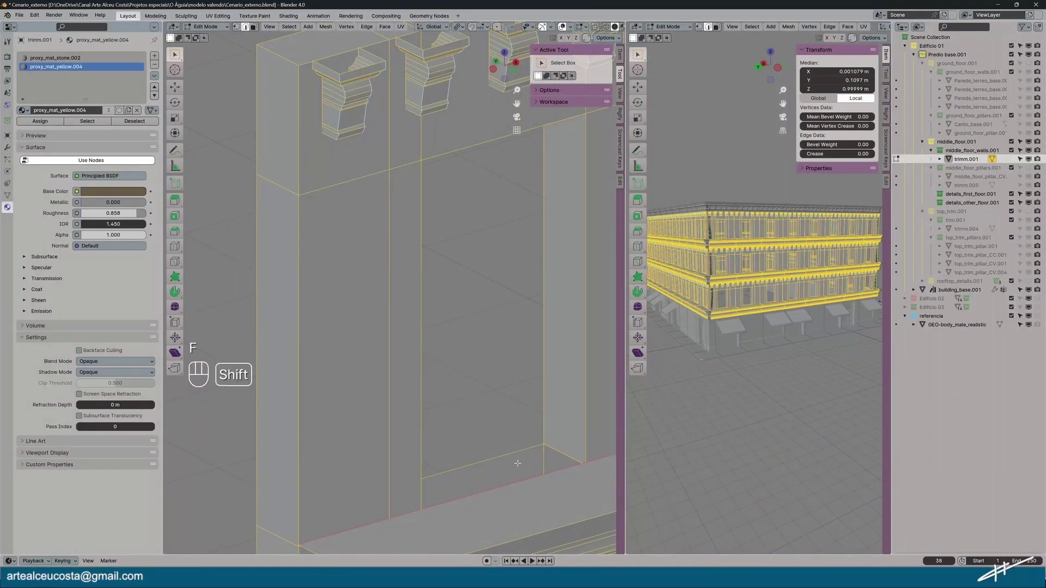
{"action": "middle_click_drag", "start_coordinate": [540, 474], "coordinate": [623, 449]}
{"action": "left_click", "coordinate": [426, 460]}
{"action": "left_click", "coordinate": [415, 477], "text": "shift"}
{"action": "middle_click_drag", "start_coordinate": [385, 462], "coordinate": [273, 467]}
{"action": "key", "text": "f"}
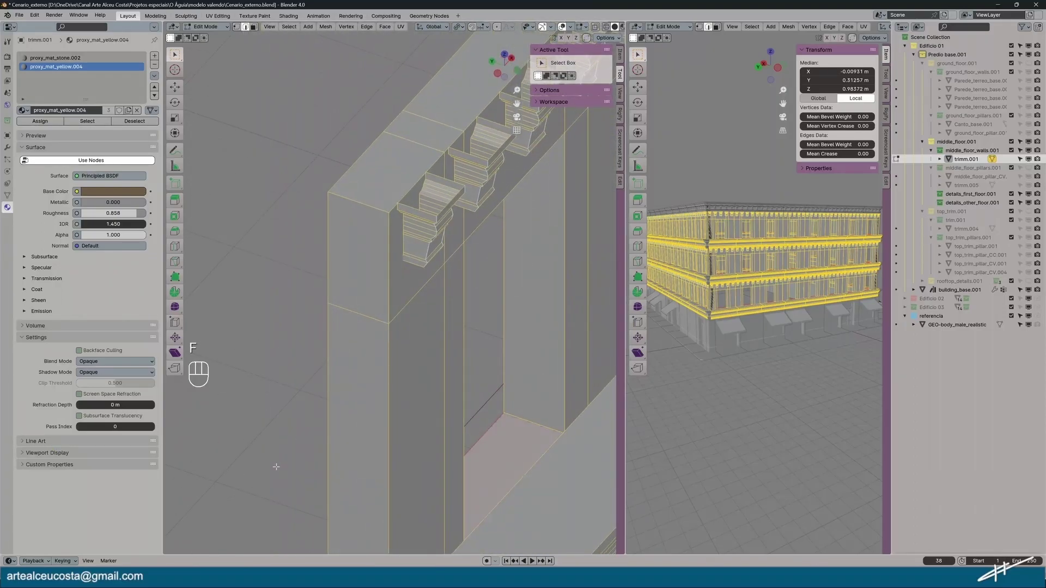
Fill the left side and the top of the window recess with faces between their front and back edges
{"action": "middle_click_drag", "start_coordinate": [427, 399], "coordinate": [317, 382]}
{"action": "left_click", "coordinate": [385, 343]}
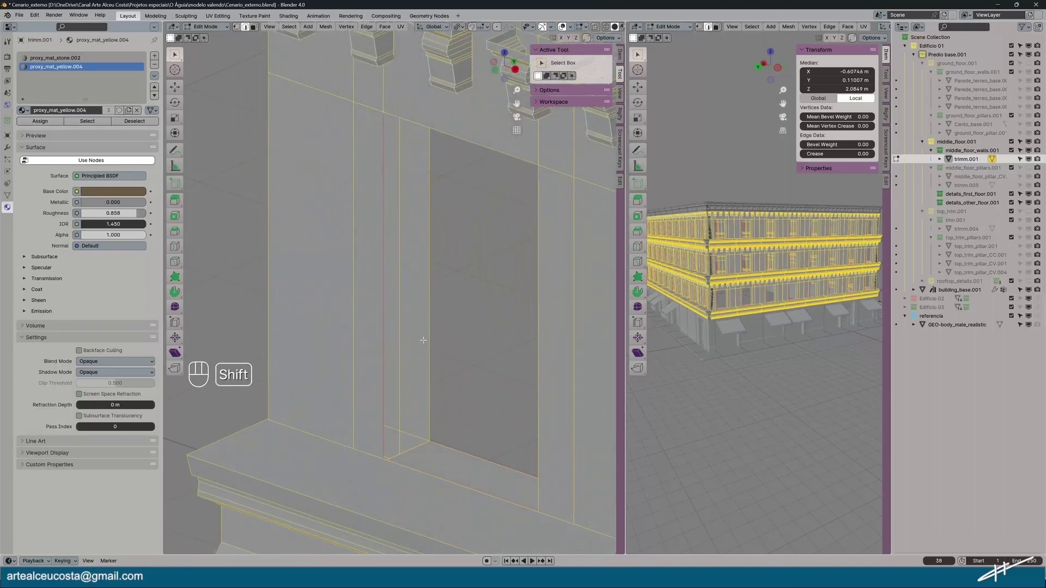
{"action": "left_click", "coordinate": [430, 339], "text": "shift"}
{"action": "key", "text": "f"}
{"action": "middle_click_drag", "start_coordinate": [430, 338], "coordinate": [464, 182]}
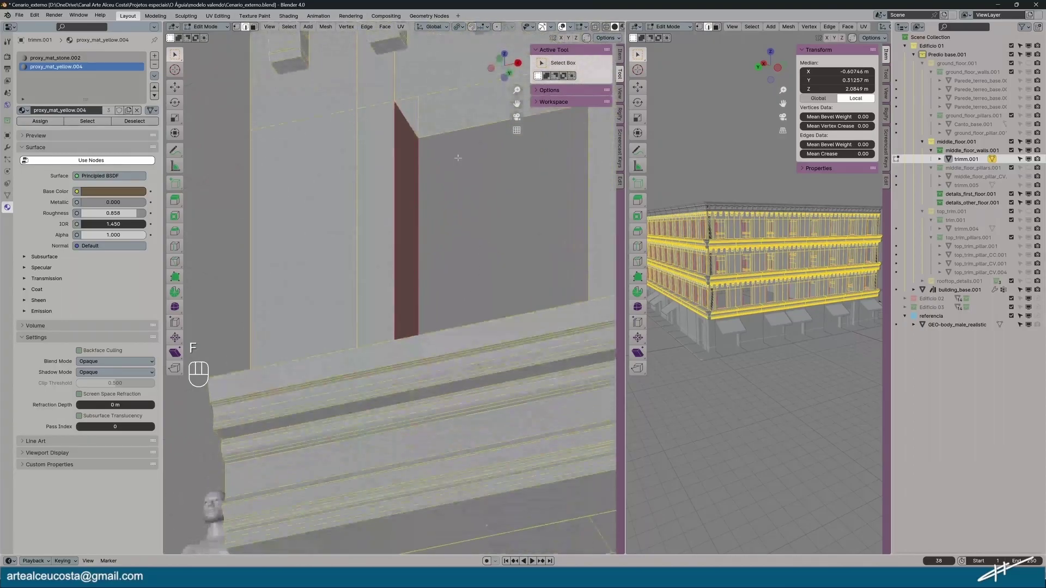
{"action": "left_click", "coordinate": [452, 94]}
{"action": "key", "text": "f"}
{"action": "middle_click_drag", "start_coordinate": [465, 128], "coordinate": [440, 187]}
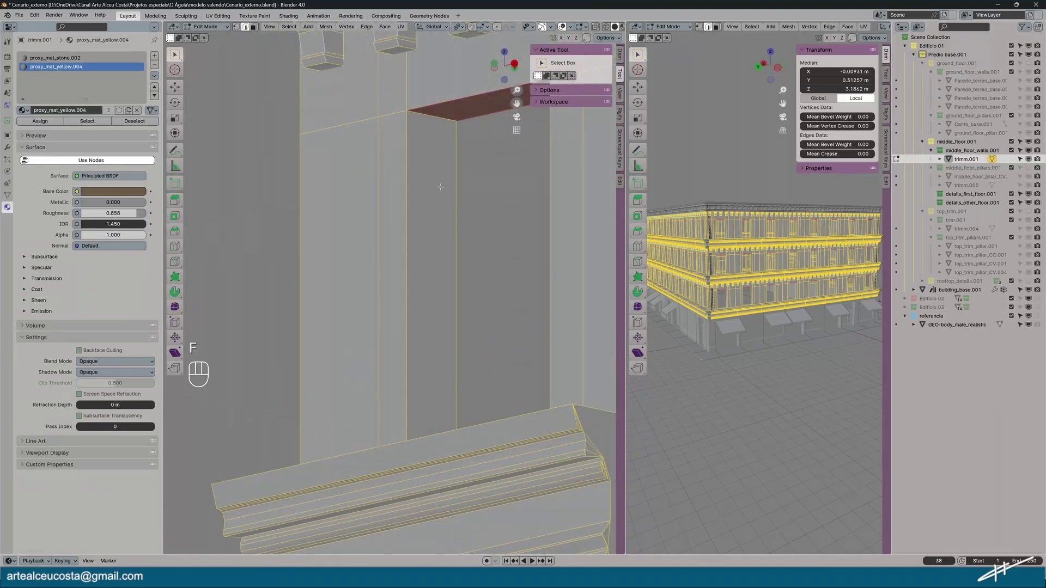
Examine around the window recess where a loop cut would run
{"action": "left_click", "coordinate": [175, 248]}
{"action": "middle_click_drag", "start_coordinate": [446, 130], "coordinate": [214, 124]}
{"action": "middle_click_drag", "start_coordinate": [362, 143], "coordinate": [424, 217]}
{"action": "middle_click_drag", "start_coordinate": [503, 346], "coordinate": [496, 339]}
{"action": "middle_click_drag", "start_coordinate": [373, 292], "coordinate": [310, 273]}
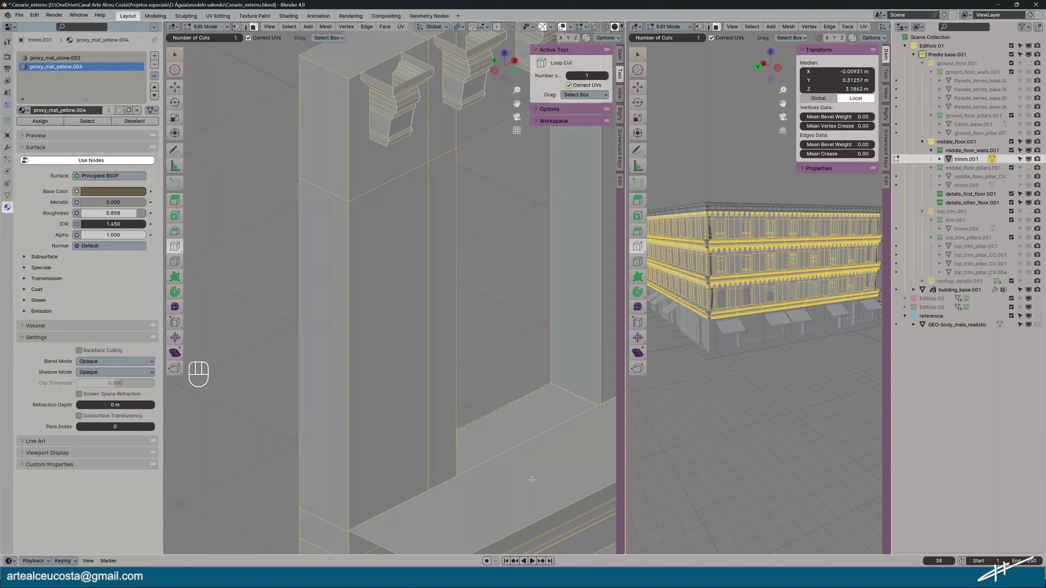
Select the linked geometry of the protruding ledge below the window and hide it
{"action": "key", "text": "l"}
{"action": "middle_click_drag", "start_coordinate": [541, 451], "coordinate": [471, 300], "text": "shift"}
{"action": "key", "text": "h"}
{"action": "middle_click_drag", "start_coordinate": [528, 388], "coordinate": [411, 331]}
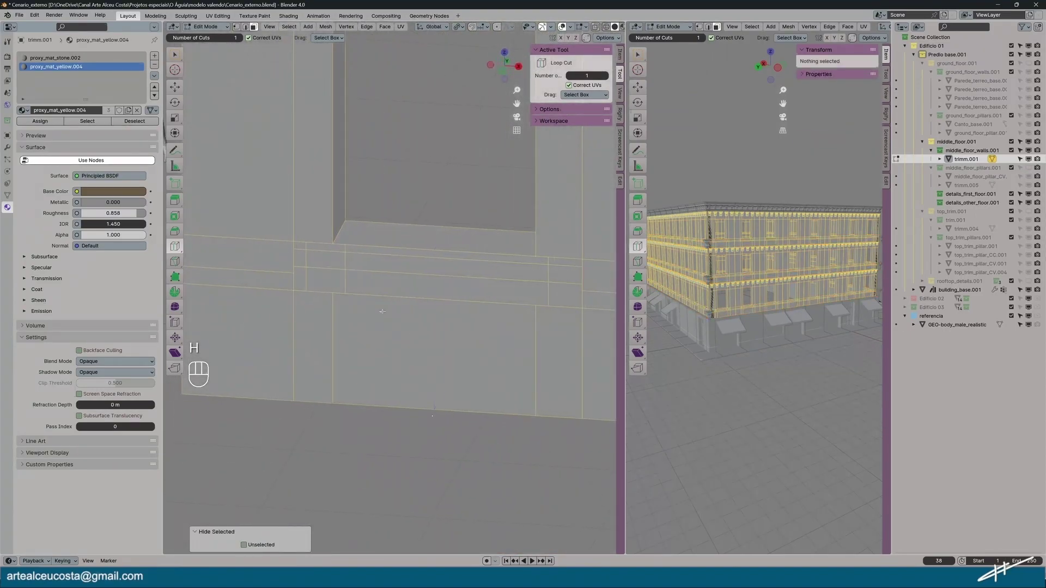
In edge selection mode, fill the wall strip directly below the window with a face between its upper and lower edges
{"action": "left_click", "coordinate": [245, 26]}
{"action": "key", "text": "w"}
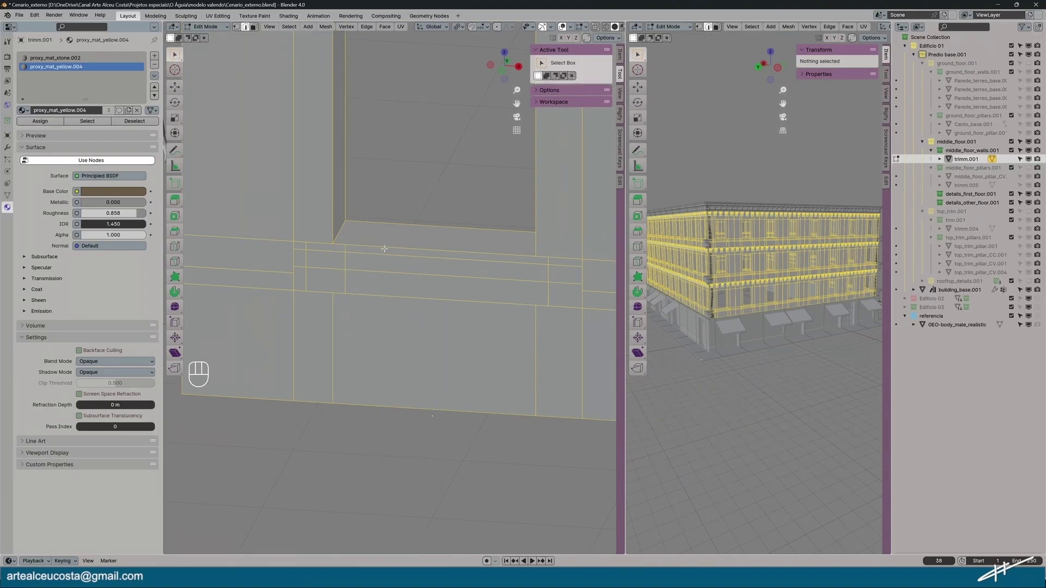
{"action": "left_click", "coordinate": [384, 248]}
{"action": "left_click", "coordinate": [408, 298], "text": "shift"}
{"action": "key", "text": "f"}
Fill the wall strips on either side of the one below the window with faces between their horizontal edges
{"action": "left_click", "coordinate": [312, 241]}
{"action": "left_click", "coordinate": [314, 293], "text": "shift"}
{"action": "left_click", "coordinate": [566, 259]}
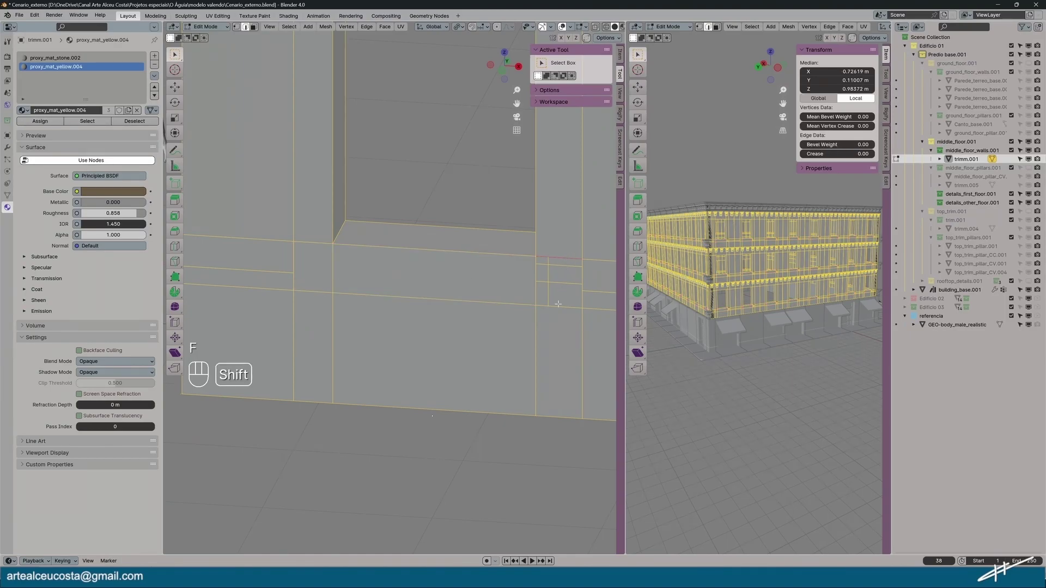
{"action": "key", "text": "f"}
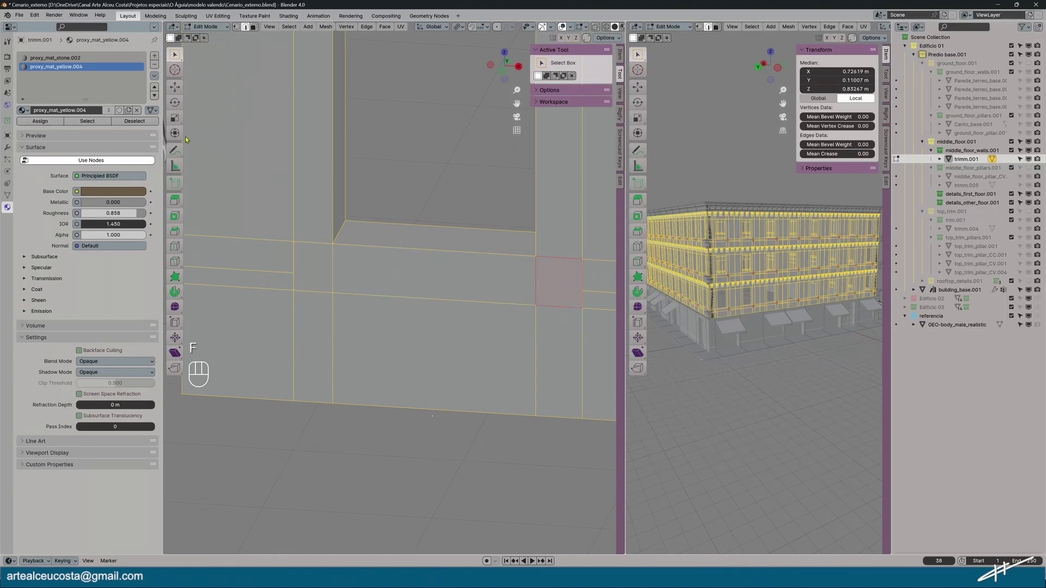
In vertex selection mode, dissolve the extra midpoint vertex on the left depth edge of the window recess's bottom
{"action": "left_click", "coordinate": [175, 246]}
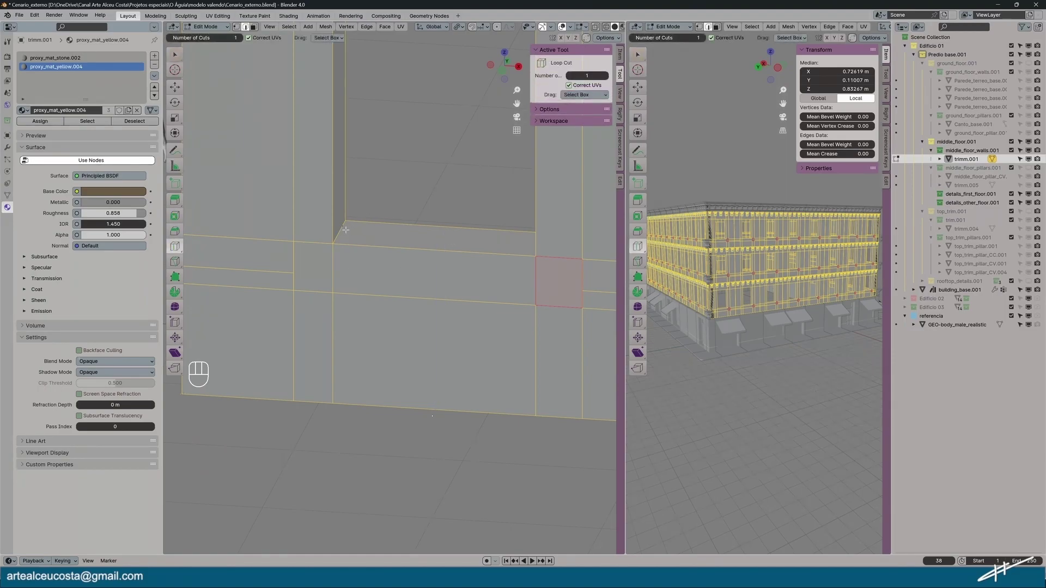
{"action": "middle_click_drag", "start_coordinate": [343, 228], "coordinate": [530, 155]}
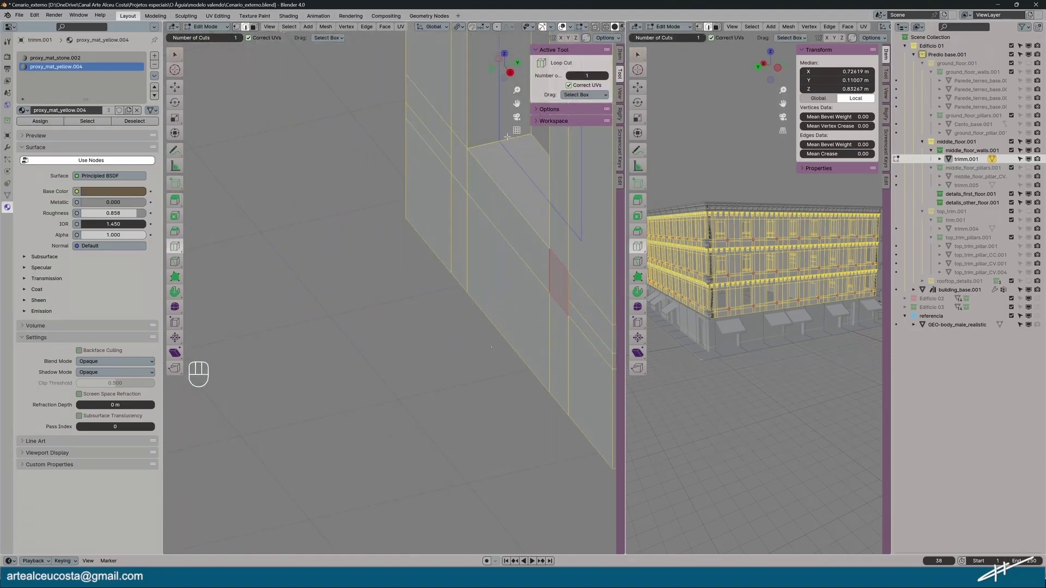
{"action": "scroll", "coordinate": [500, 176], "scroll_direction": "up", "scroll_amount": 4}
{"action": "middle_click_drag", "start_coordinate": [496, 173], "coordinate": [410, 376], "text": "shift"}
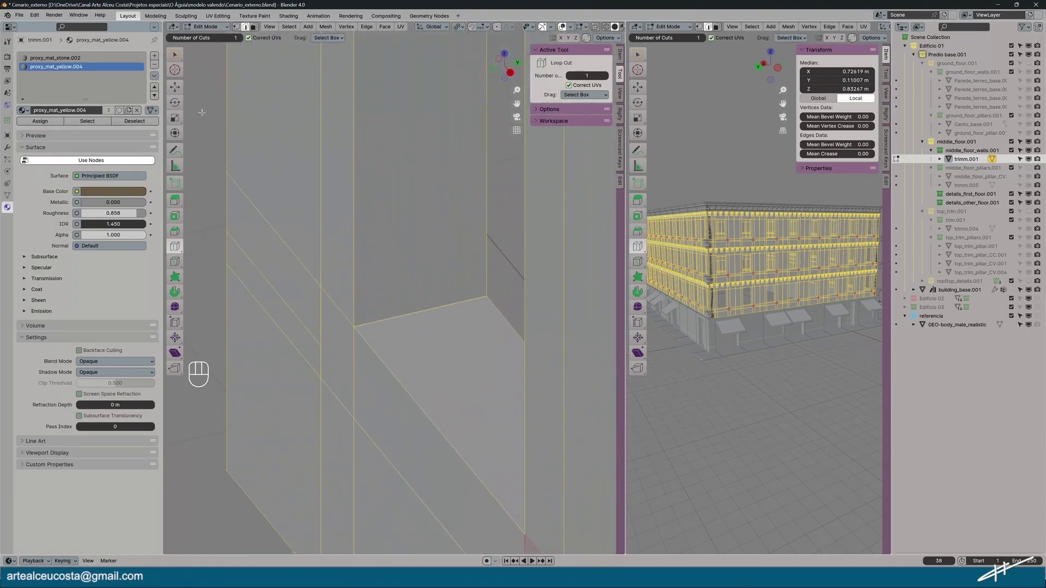
{"action": "left_click", "coordinate": [236, 26]}
{"action": "left_click", "coordinate": [176, 58]}
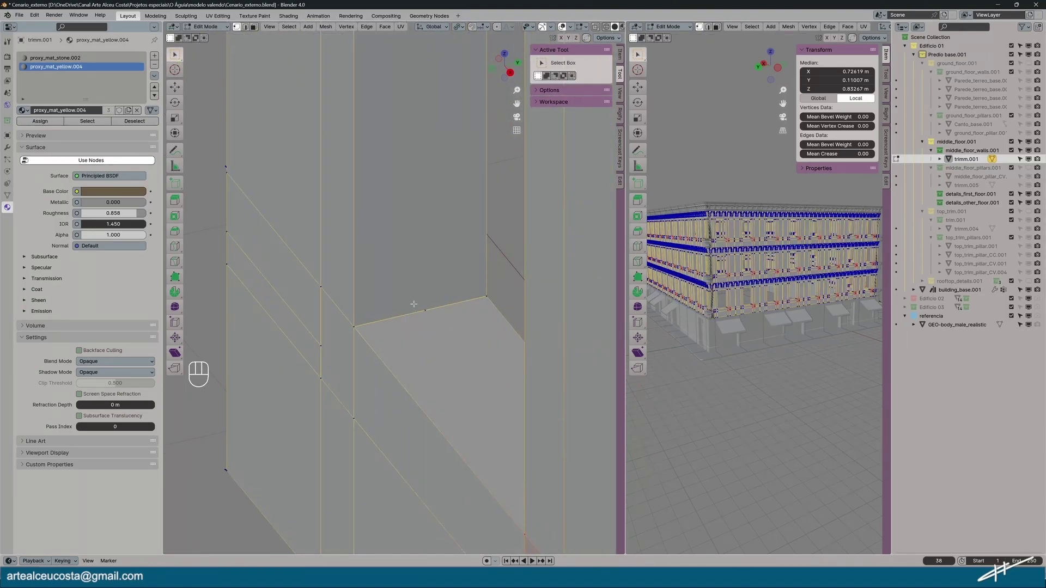
{"action": "left_click", "coordinate": [426, 310]}
{"action": "right_click", "coordinate": [427, 310]}
{"action": "left_click", "coordinate": [417, 490]}
{"action": "middle_click_drag", "start_coordinate": [466, 326], "coordinate": [420, 383]}
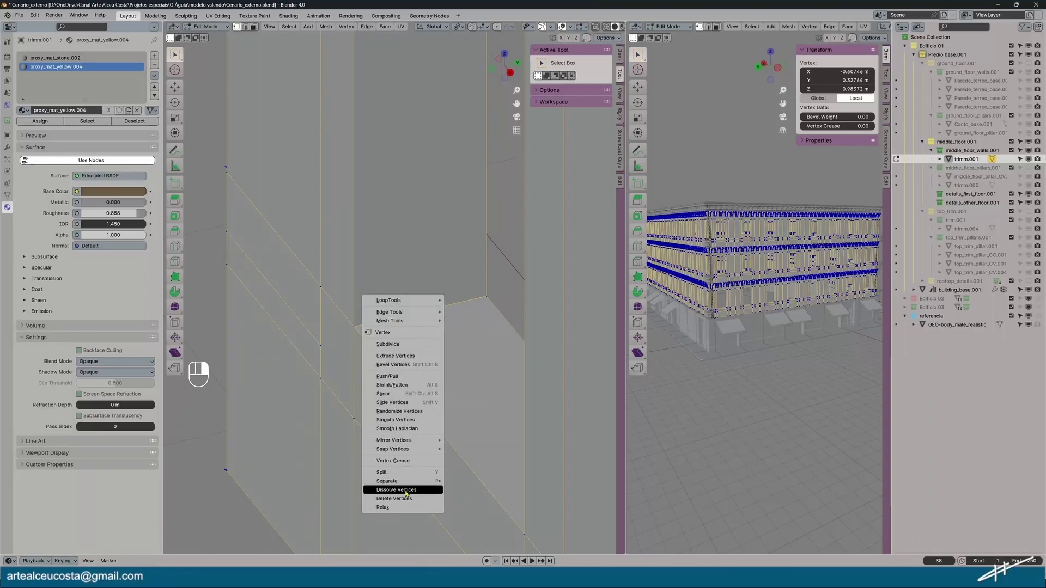
Dissolve the extra midpoint vertex on the opposite depth edge of the window recess's bottom
{"action": "left_click", "coordinate": [489, 362]}
{"action": "right_click", "coordinate": [489, 361]}
{"action": "left_click", "coordinate": [490, 362]}
{"action": "middle_click_drag", "start_coordinate": [490, 361], "coordinate": [464, 502]}
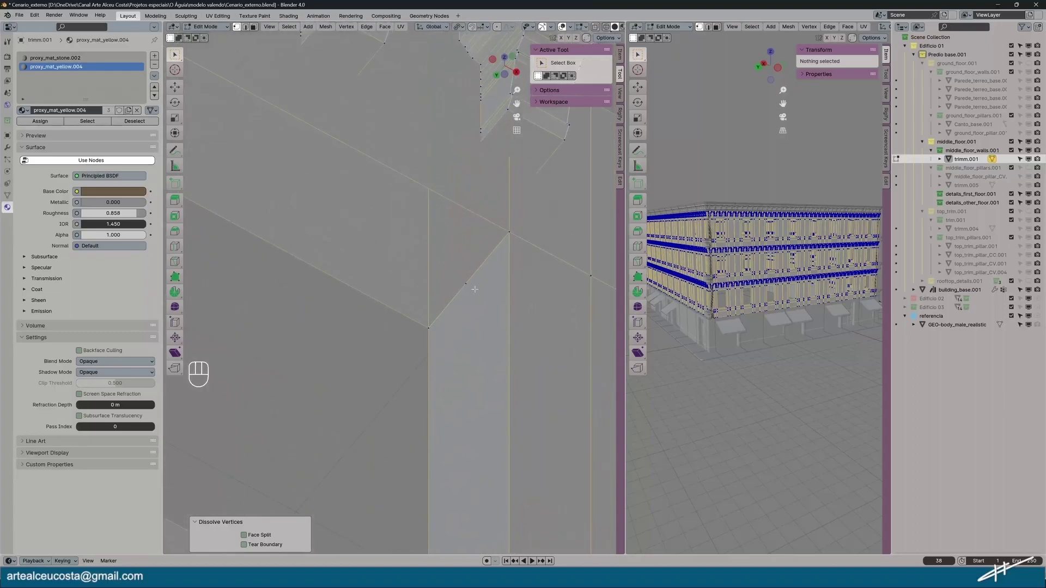
Dissolve the extra midpoint vertices on the two depth edges at the top of the window recess
{"action": "left_click", "coordinate": [468, 287]}
{"action": "right_click", "coordinate": [469, 286]}
{"action": "left_click", "coordinate": [468, 285]}
{"action": "middle_click_drag", "start_coordinate": [424, 285], "coordinate": [322, 240], "text": "shift"}
{"action": "middle_click_drag", "start_coordinate": [539, 297], "coordinate": [436, 297]}
{"action": "left_click", "coordinate": [325, 433]}
{"action": "right_click", "coordinate": [325, 433]}
{"action": "left_click", "coordinate": [326, 430]}
{"action": "middle_click_drag", "start_coordinate": [326, 430], "coordinate": [224, 293], "text": "shift"}
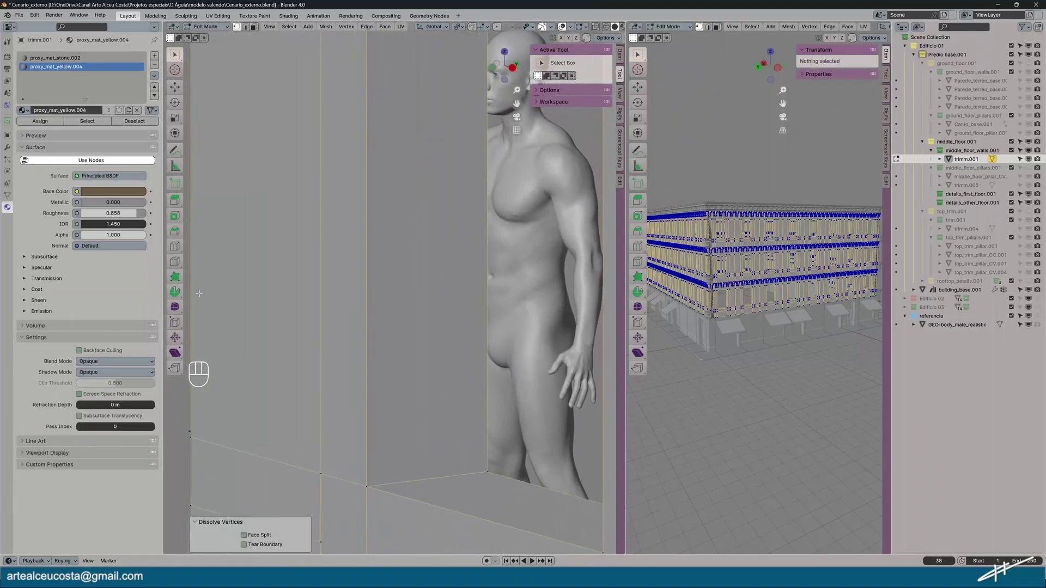
Add two single loop cuts running around the window recess's depth, slid to factors 0.208 and 0.631
{"action": "key", "text": "a"}
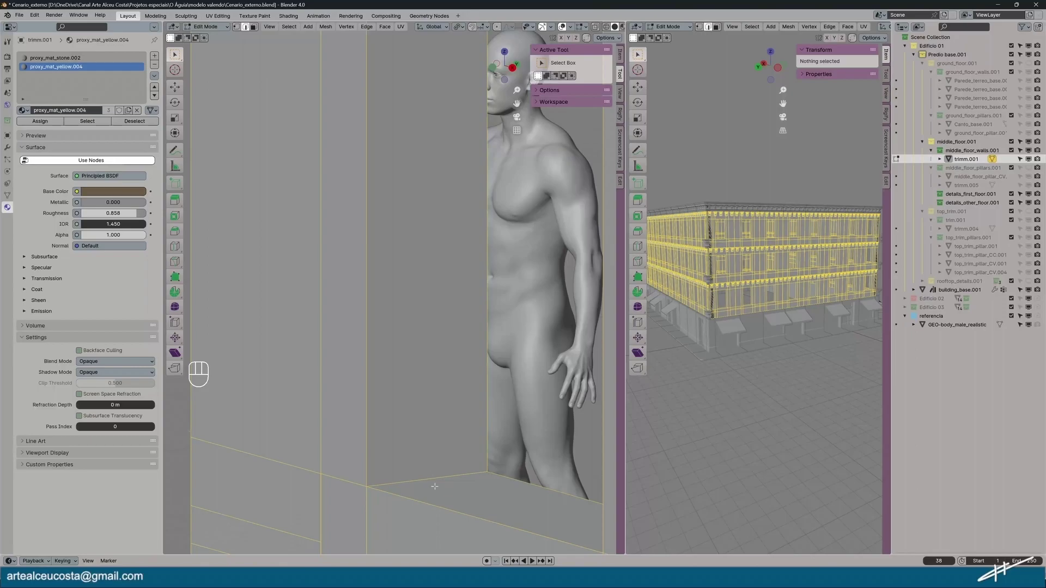
{"action": "left_click", "coordinate": [175, 246]}
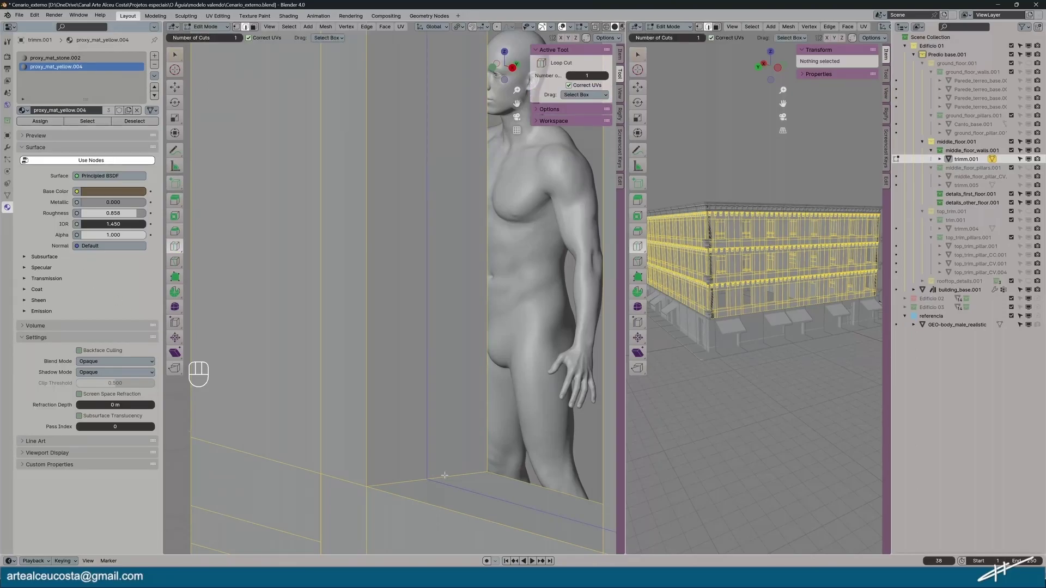
{"action": "left_click_drag", "start_coordinate": [445, 475], "coordinate": [433, 478]}
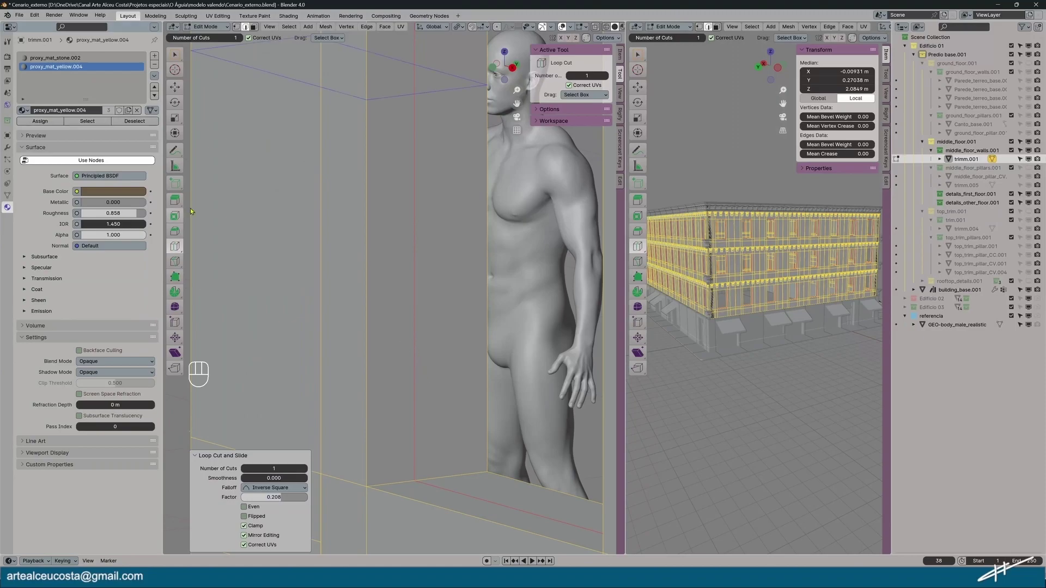
{"action": "scroll", "coordinate": [376, 128], "scroll_direction": "down", "scroll_amount": 4}
{"action": "middle_click_drag", "start_coordinate": [387, 113], "coordinate": [390, 309], "text": "shift"}
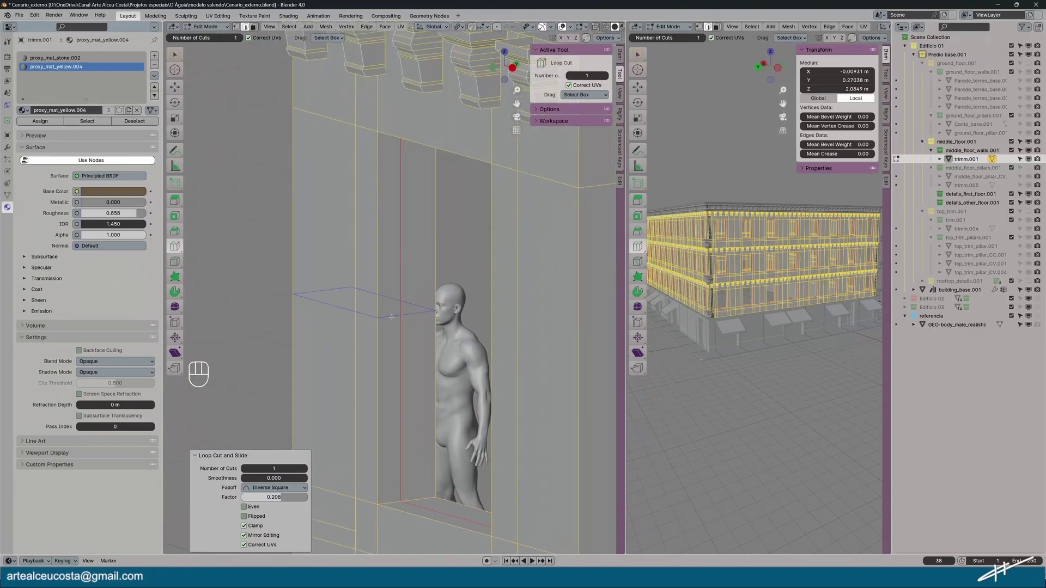
{"action": "left_click_drag", "start_coordinate": [409, 493], "coordinate": [412, 496]}
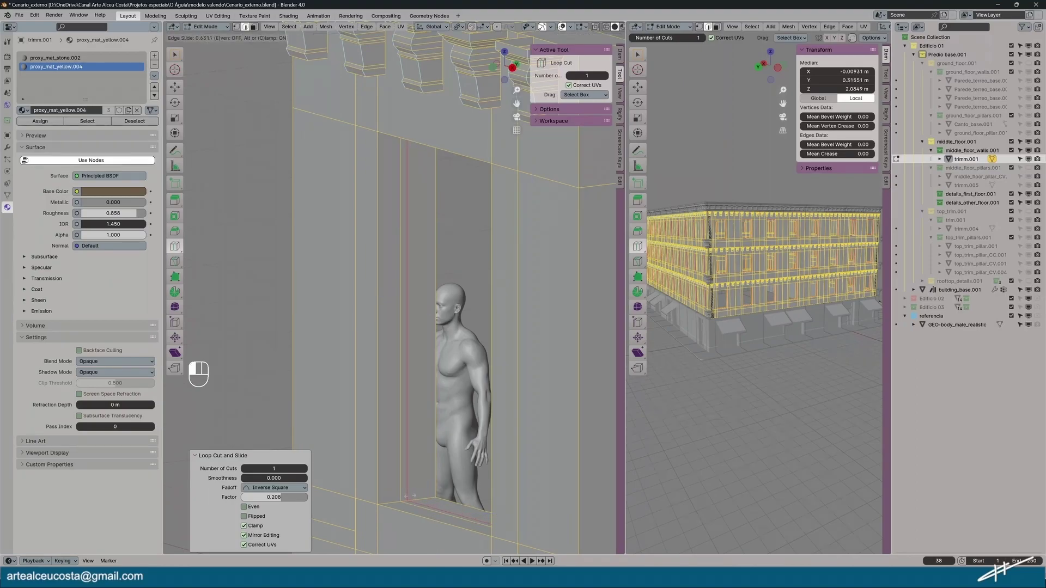
{"action": "left_click", "coordinate": [409, 496]}
{"action": "mouse_move", "coordinate": [201, 272]}
{"action": "middle_mouse_down"}
{"action": "mouse_move", "coordinate": [239, 321]}
{"action": "mouse_move", "coordinate": [212, 280]}
{"action": "middle_mouse_up"}
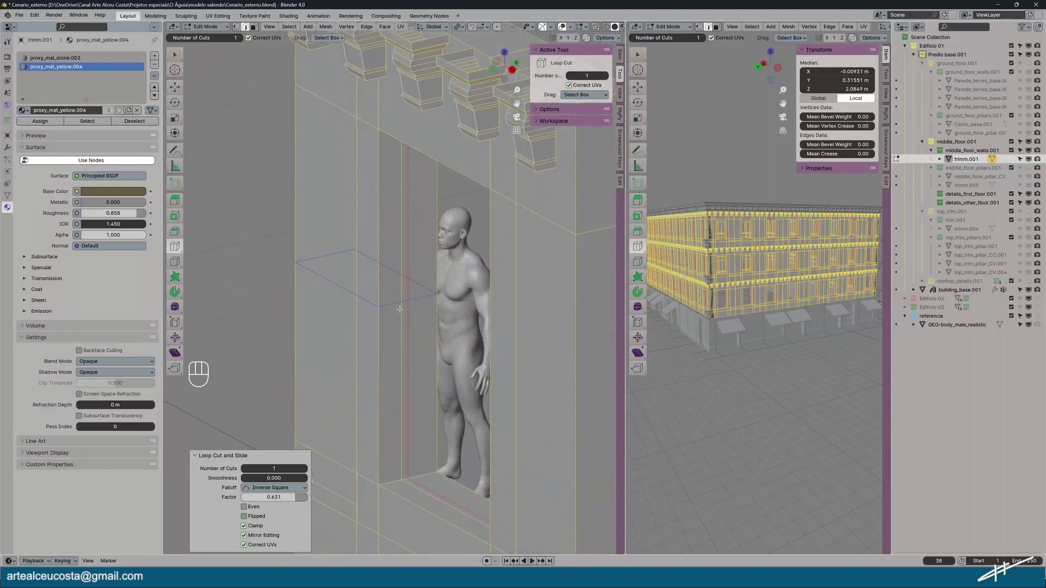
{"action": "middle_click_drag", "start_coordinate": [417, 302], "coordinate": [395, 206]}
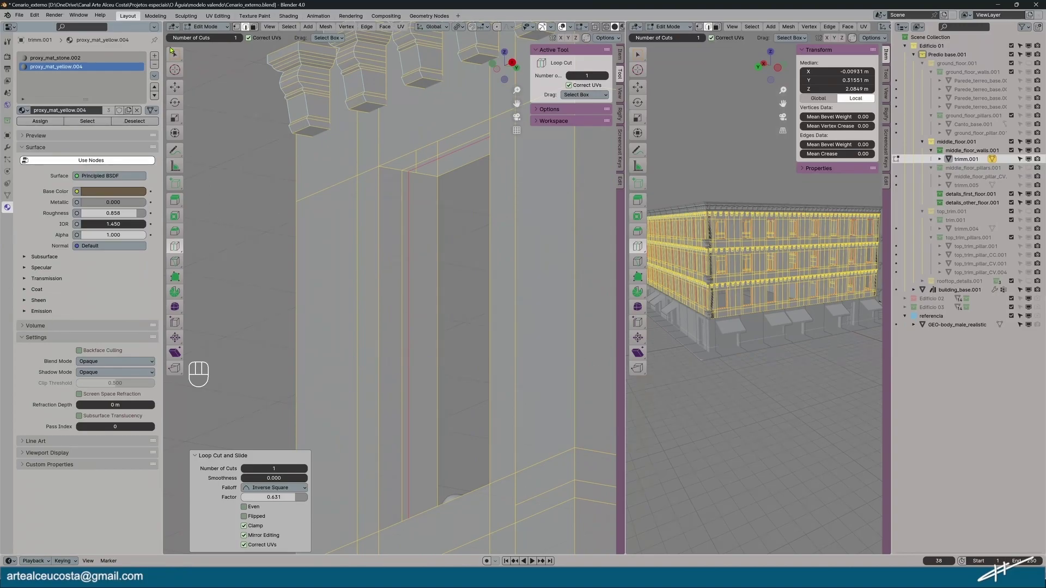
Deselect everything and join the two 3D viewports into one, keeping the close-up view of the wall
{"action": "key", "text": "alt+a"}
{"action": "middle_click_drag", "start_coordinate": [413, 344], "coordinate": [599, 327]}
{"action": "scroll", "coordinate": [417, 348], "scroll_direction": "up", "scroll_amount": 6, "text": "alt"}
{"action": "scroll", "coordinate": [418, 348], "scroll_direction": "up", "scroll_amount": 3}
{"action": "scroll", "coordinate": [418, 348], "scroll_direction": "down", "scroll_amount": 3}
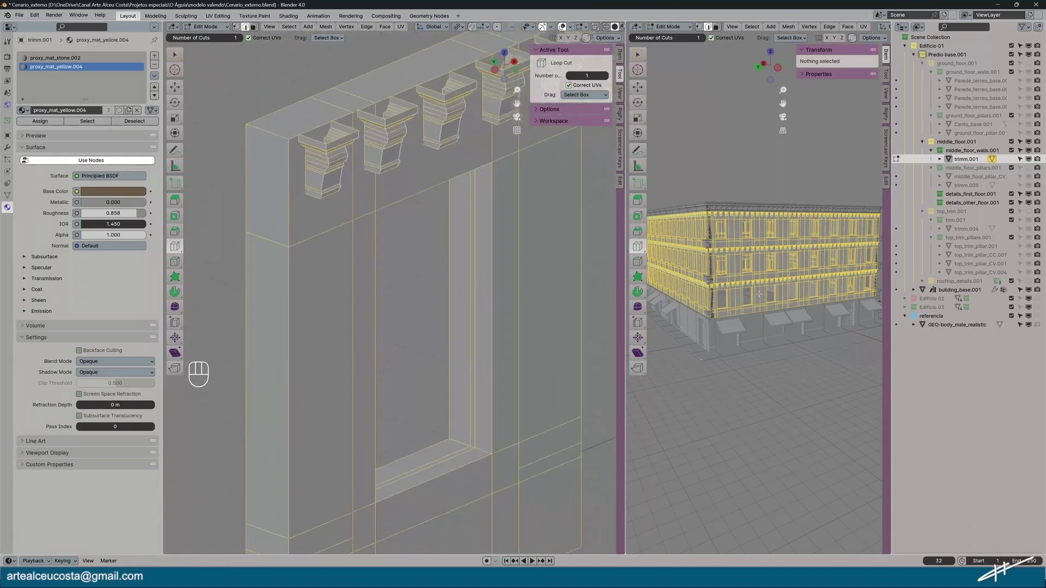
{"action": "right_click", "coordinate": [624, 302]}
{"action": "left_click", "coordinate": [585, 321]}
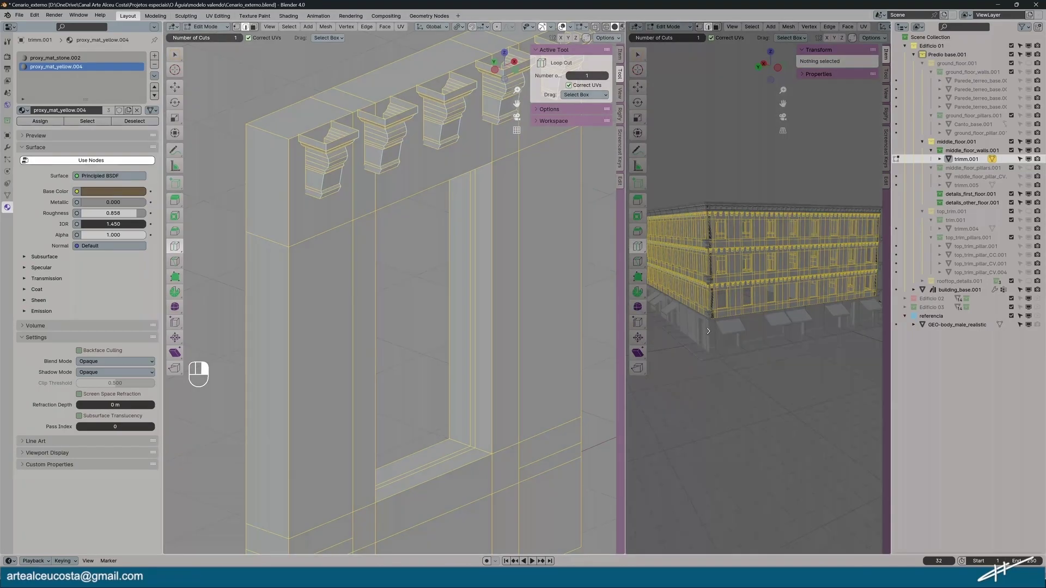
{"action": "left_click", "coordinate": [762, 300]}
Hide building_base.001 in the viewports and toggle local view around the trimm.001 wall's window recess
{"action": "left_click", "coordinate": [1029, 290]}
{"action": "middle_click_drag", "start_coordinate": [537, 401], "coordinate": [528, 355], "text": "shift"}
{"action": "key", "text": "KP_Divide"}
{"action": "scroll", "coordinate": [518, 371], "scroll_direction": "up", "scroll_amount": 5}
{"action": "middle_click_drag", "start_coordinate": [555, 271], "coordinate": [591, 371], "text": "shift"}
{"action": "middle_click_drag", "start_coordinate": [616, 310], "coordinate": [540, 327]}
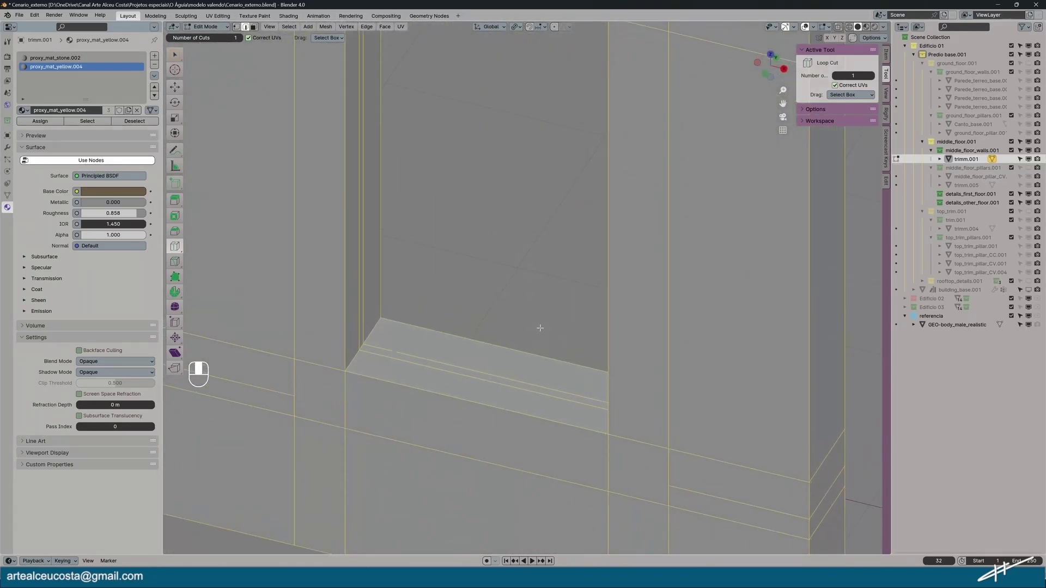
In face selection mode, select the narrow face strip between the two loop cuts on the recess's sill and jamb
{"action": "left_click", "coordinate": [176, 57]}
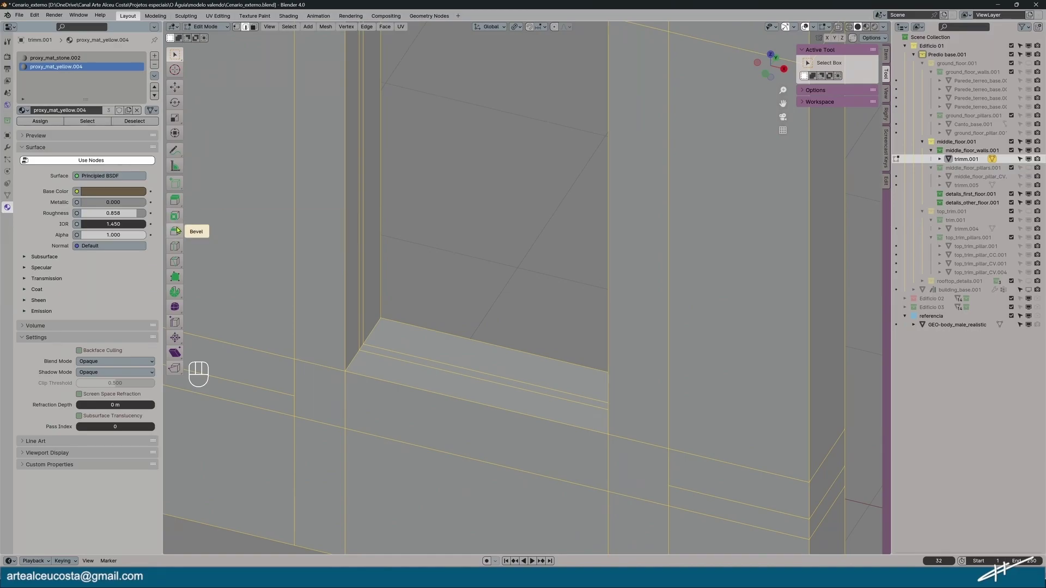
{"action": "left_click", "coordinate": [254, 27]}
{"action": "left_click", "coordinate": [450, 369]}
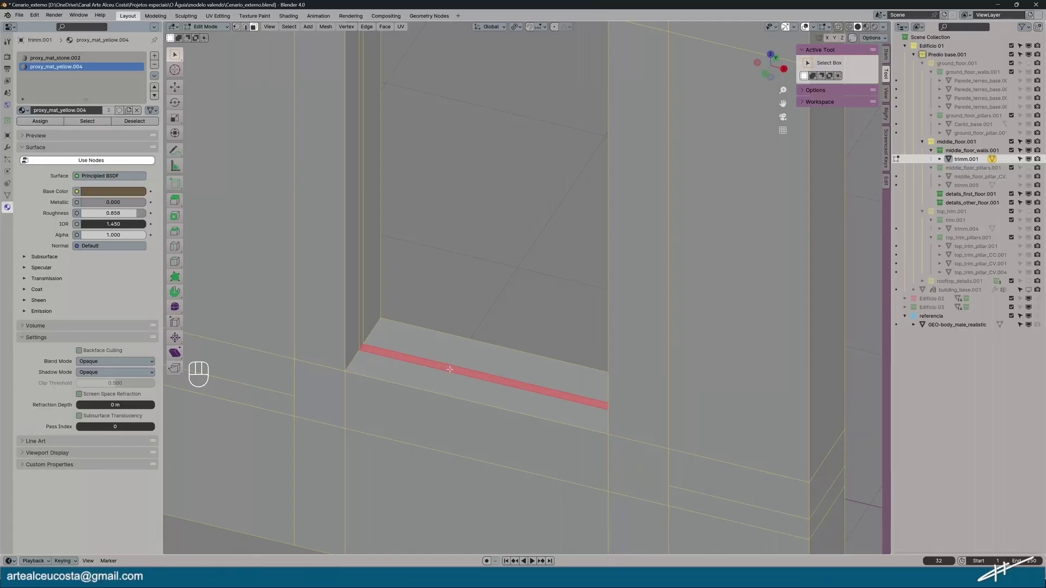
{"action": "left_click", "coordinate": [449, 370], "text": "alt"}
{"action": "left_click", "coordinate": [372, 344]}
{"action": "left_click", "coordinate": [362, 347]}
{"action": "left_click", "coordinate": [362, 348], "text": "alt"}
{"action": "middle_click_drag", "start_coordinate": [473, 308], "coordinate": [458, 177]}
{"action": "scroll", "coordinate": [524, 227], "scroll_direction": "down", "scroll_amount": 3}
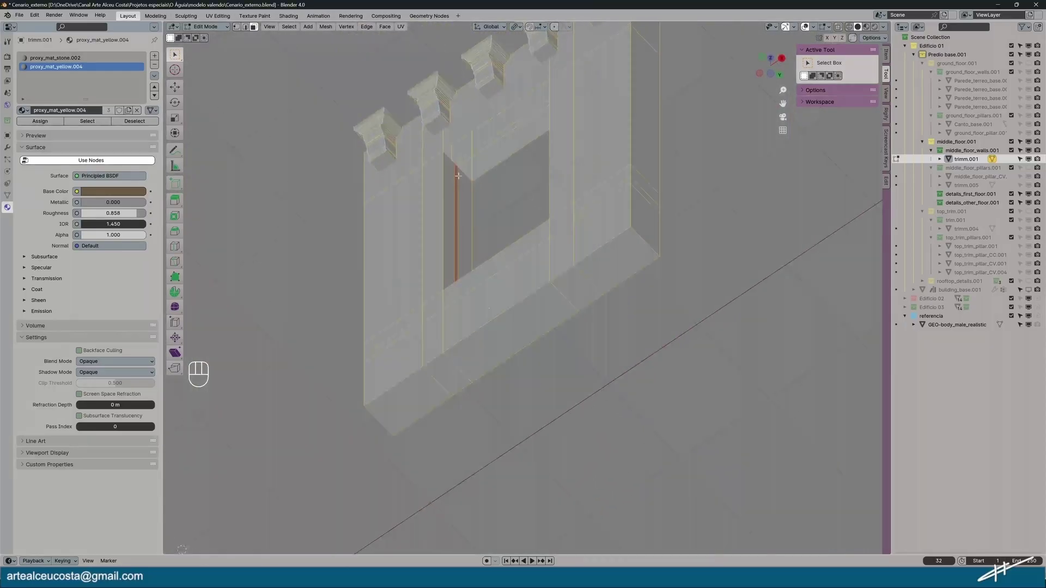
{"action": "left_click", "coordinate": [461, 162], "text": "shift"}
{"action": "left_click", "coordinate": [461, 162], "text": "shift"}
{"action": "scroll", "coordinate": [510, 130], "scroll_direction": "up", "scroll_amount": 3}
{"action": "scroll", "coordinate": [510, 130], "scroll_direction": "up", "scroll_amount": 2}
{"action": "middle_click_drag", "start_coordinate": [484, 204], "coordinate": [563, 200]}
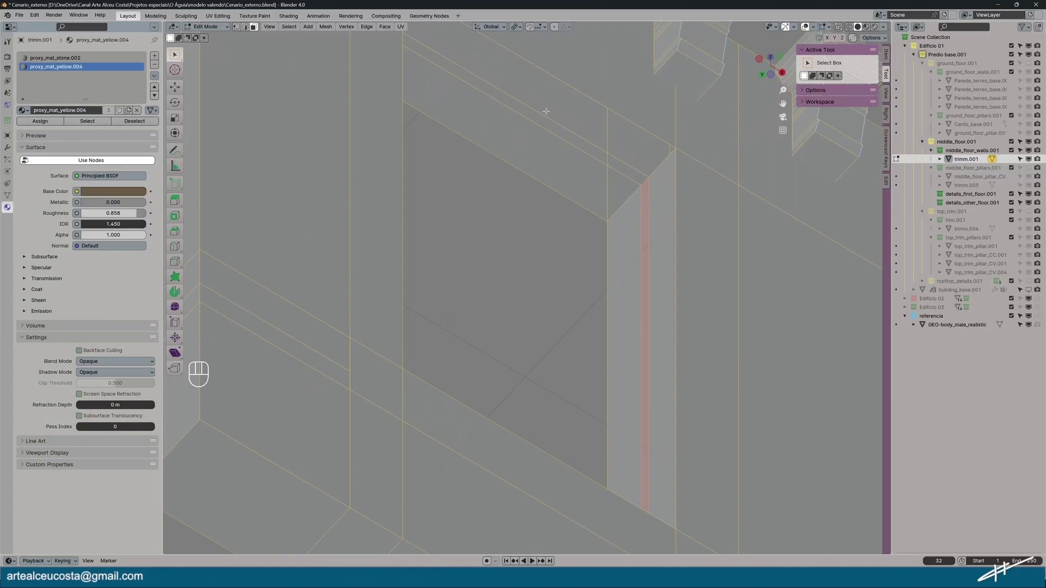
In edge selection mode, try to fill the gaps in the recess's top with faces between its edges
{"action": "left_click", "coordinate": [246, 28]}
{"action": "left_click", "coordinate": [553, 76]}
{"action": "left_click", "coordinate": [555, 122], "text": "shift"}
{"action": "key", "text": "f"}
{"action": "middle_click_drag", "start_coordinate": [574, 197], "coordinate": [492, 208]}
{"action": "middle_click_drag", "start_coordinate": [433, 154], "coordinate": [473, 147]}
{"action": "scroll", "coordinate": [473, 147], "scroll_direction": "up", "scroll_amount": 3}
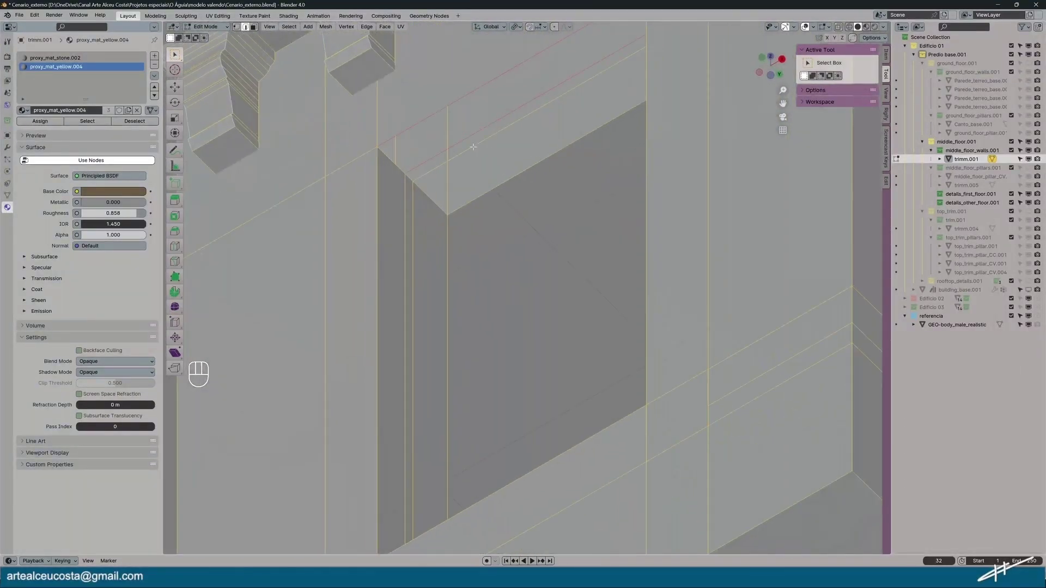
{"action": "middle_click_drag", "start_coordinate": [392, 157], "coordinate": [512, 369]}
{"action": "key", "text": "f"}
{"action": "key", "text": "f"}
{"action": "key", "text": "f"}
{"action": "key", "text": "f"}
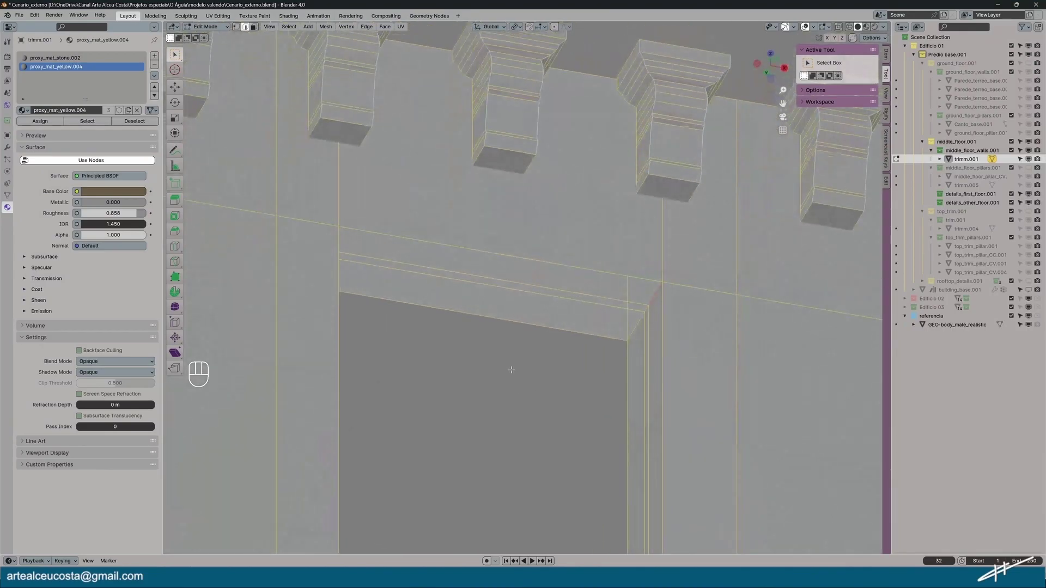
Undo the top fills, both loop cuts and the vertex dissolves at the top of the window recess
{"action": "key", "text": "ctrl+z"}
{"action": "key", "text": "ctrl+z"}
{"action": "key", "text": "ctrl+z"}
{"action": "key", "text": "ctrl+z"}
{"action": "key", "text": "ctrl+z"}
{"action": "key", "text": "ctrl+z"}
{"action": "key", "text": "ctrl+z"}
{"action": "key", "text": "ctrl+z"}
{"action": "key", "text": "ctrl+z"}
{"action": "key", "text": "ctrl+z"}
{"action": "key", "text": "ctrl+z"}
{"action": "key", "text": "ctrl+z"}
{"action": "key", "text": "ctrl+z"}
{"action": "key", "text": "ctrl+z"}
{"action": "key", "text": "ctrl+z"}
{"action": "key", "text": "ctrl+z"}
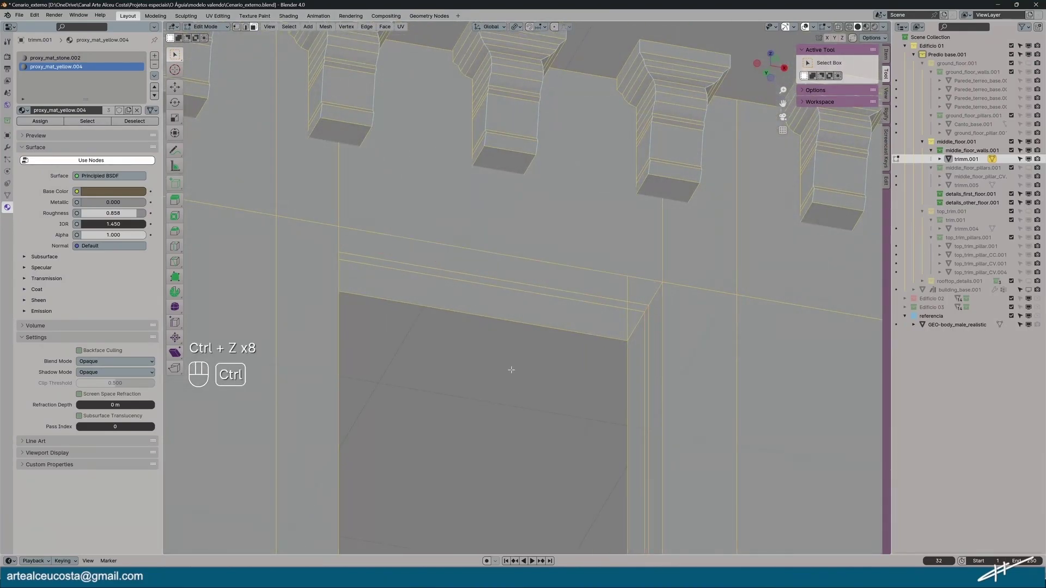
{"action": "key", "text": "ctrl+z"}
{"action": "key", "text": "ctrl+z"}
{"action": "key", "text": "ctrl+z"}
{"action": "key", "text": "ctrl+z"}
{"action": "key", "text": "ctrl+z"}
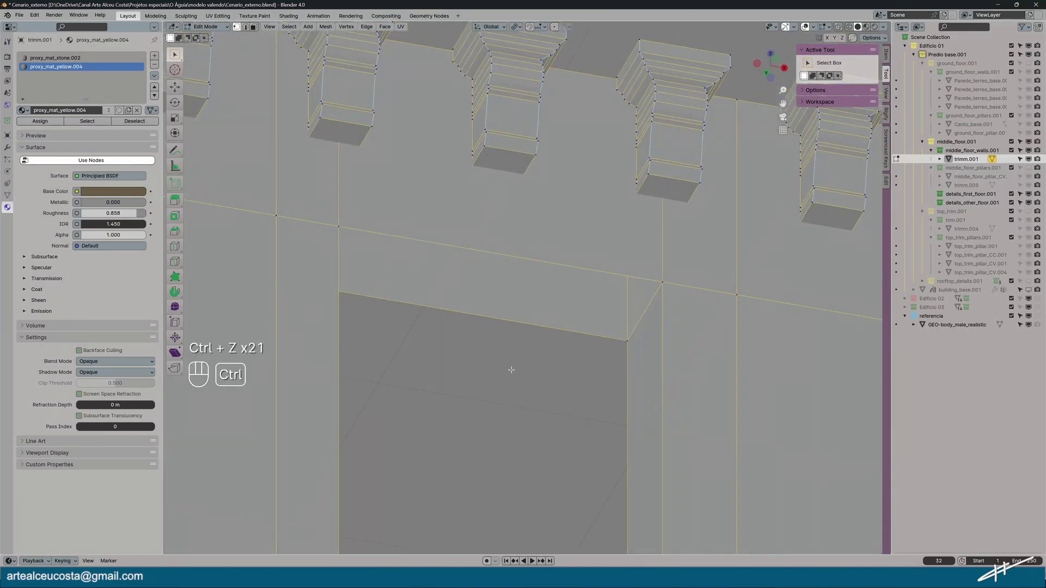
{"action": "key", "text": "ctrl+z"}
{"action": "key", "text": "ctrl+z"}
Dissolve the leftover midpoint vertex on each depth edge at the top of the window recess
{"action": "middle_click_drag", "start_coordinate": [508, 367], "coordinate": [406, 328]}
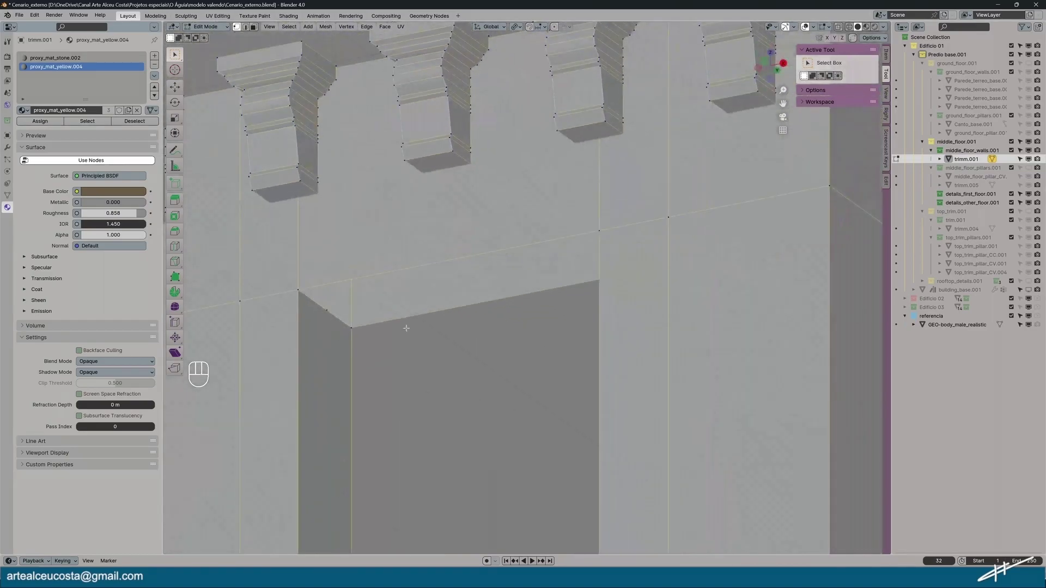
{"action": "right_click", "coordinate": [328, 309]}
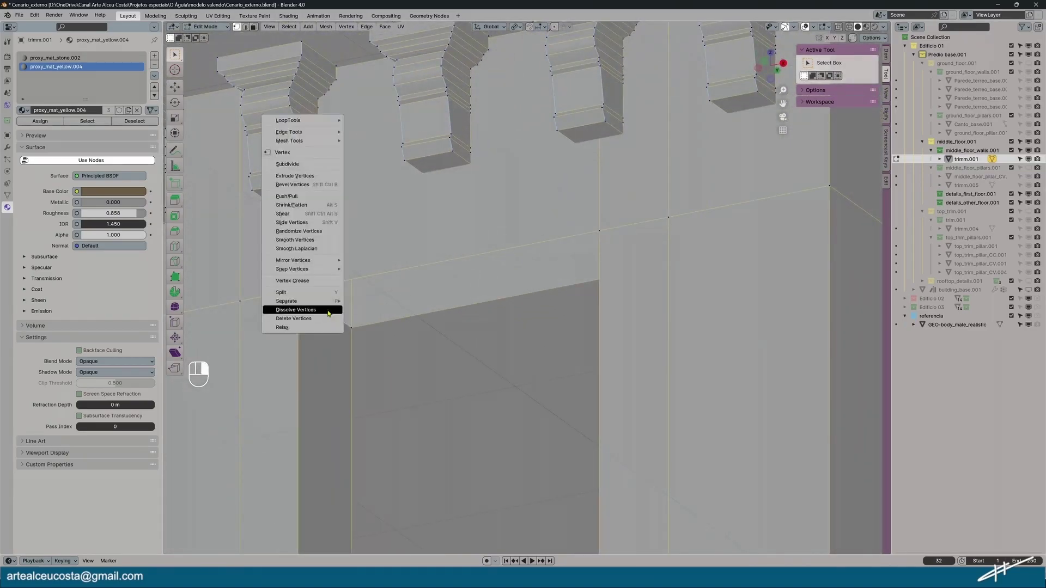
{"action": "left_click", "coordinate": [327, 307]}
{"action": "middle_click_drag", "start_coordinate": [327, 306], "coordinate": [561, 355]}
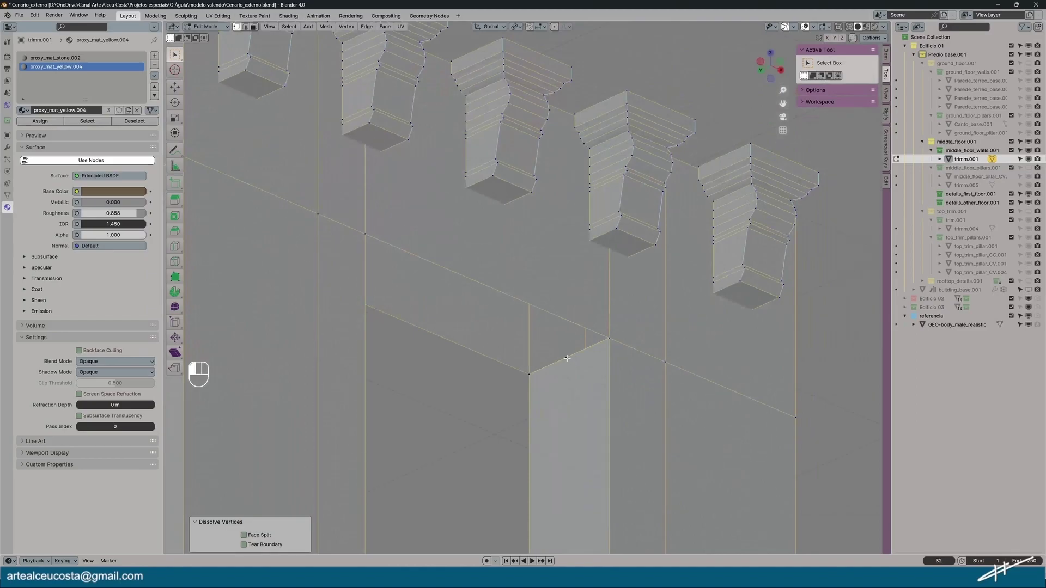
{"action": "left_click", "coordinate": [567, 359]}
{"action": "right_click", "coordinate": [568, 359]}
{"action": "left_click", "coordinate": [569, 359]}
In edge selection mode, try to fill the recess's top, using its two long edges and then its depth edges
{"action": "left_click", "coordinate": [498, 288]}
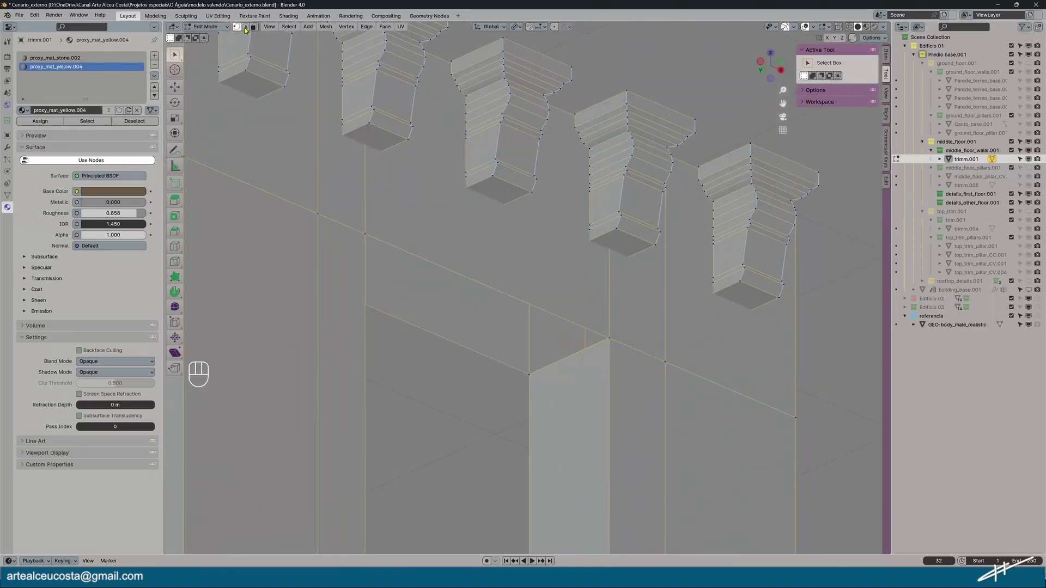
{"action": "left_click", "coordinate": [245, 28]}
{"action": "left_click", "coordinate": [473, 280]}
{"action": "left_click", "coordinate": [423, 330], "text": "shift"}
{"action": "mouse_move", "coordinate": [424, 329]}
{"action": "middle_mouse_down"}
{"action": "mouse_move", "coordinate": [425, 338]}
{"action": "mouse_move", "coordinate": [524, 334]}
{"action": "mouse_move", "coordinate": [425, 337]}
{"action": "middle_mouse_up"}
{"action": "middle_click_drag", "start_coordinate": [424, 376], "coordinate": [577, 398], "text": "shift"}
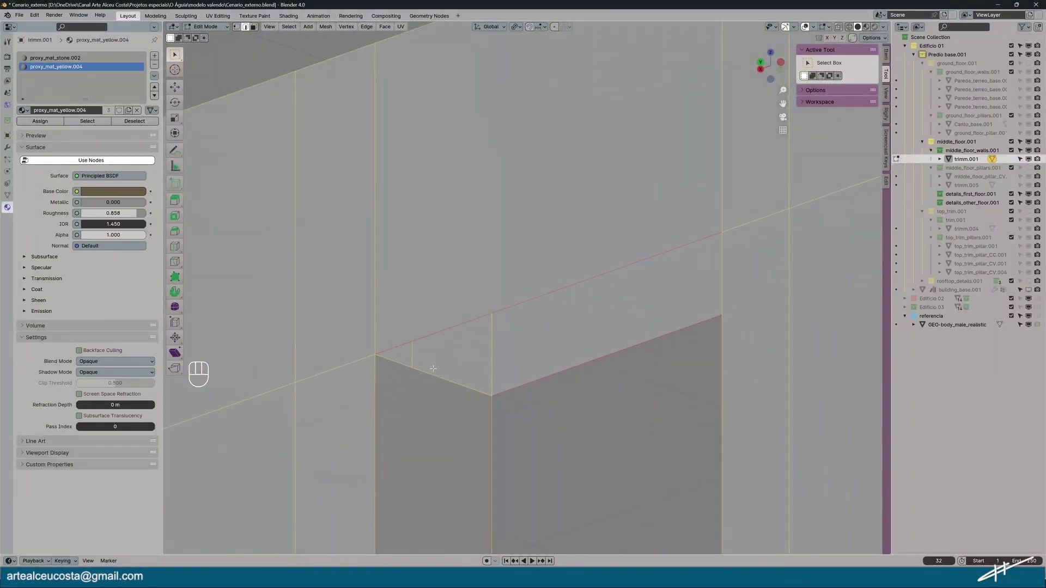
{"action": "scroll", "coordinate": [372, 356], "scroll_direction": "up", "scroll_amount": 7}
{"action": "left_click", "coordinate": [496, 387]}
{"action": "middle_click_drag", "start_coordinate": [495, 387], "coordinate": [624, 332]}
{"action": "scroll", "coordinate": [624, 332], "scroll_direction": "down", "scroll_amount": 5}
{"action": "middle_click_drag", "start_coordinate": [747, 419], "coordinate": [585, 400], "text": "shift"}
{"action": "left_click", "coordinate": [684, 392], "text": "shift"}
{"action": "left_click", "coordinate": [684, 392]}
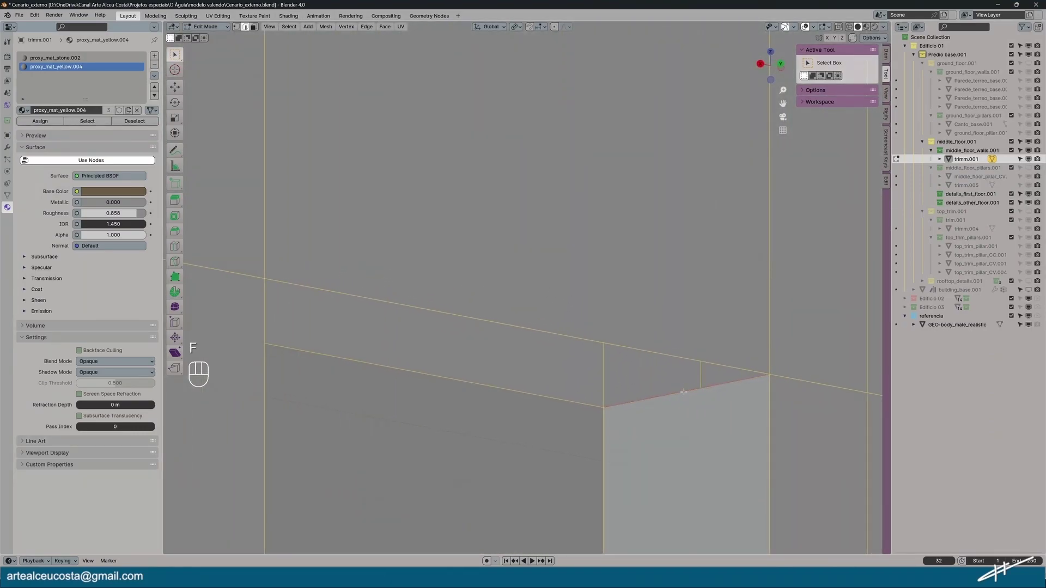
Try a Grid Fill on the selected depth edge at the top of the window recess
{"action": "left_click", "coordinate": [366, 27]}
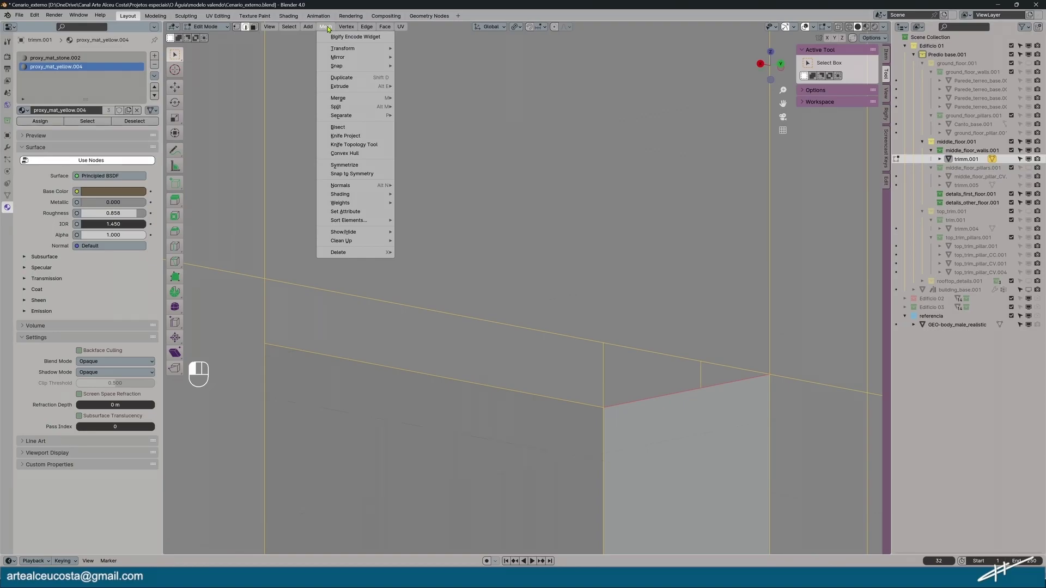
{"action": "mouse_move", "coordinate": [315, 30]}
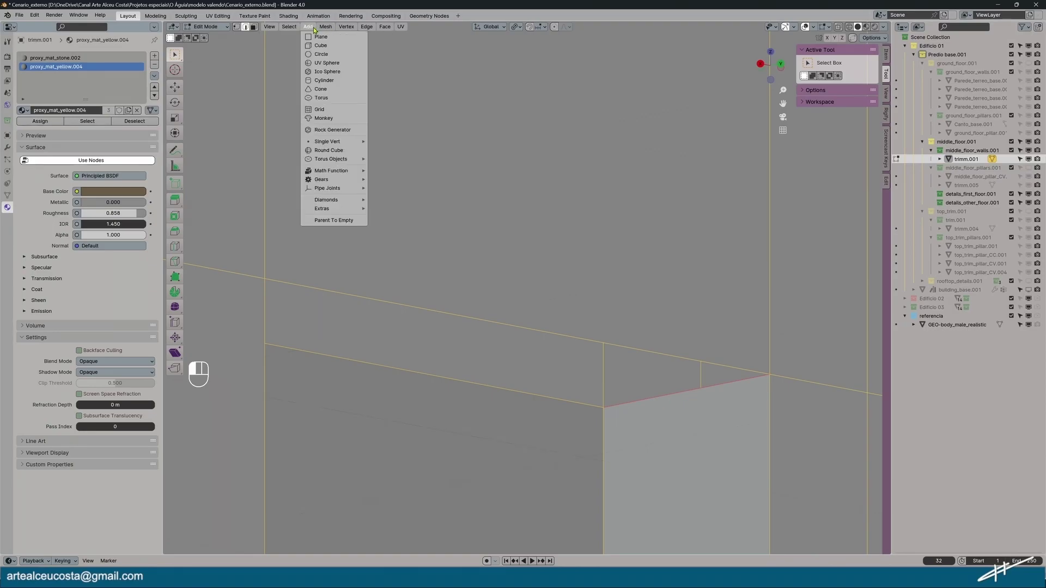
{"action": "mouse_move", "coordinate": [384, 29]}
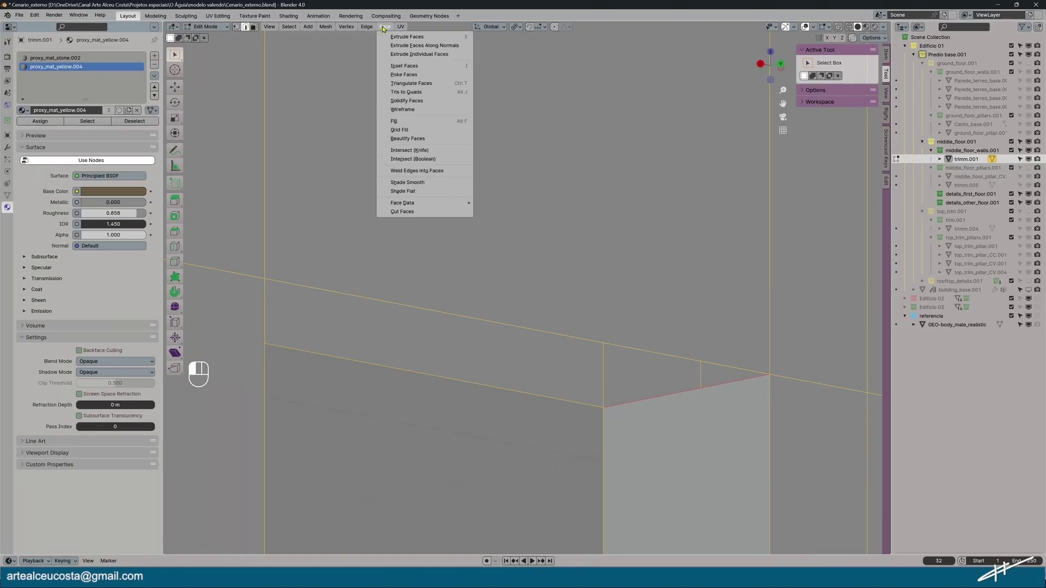
{"action": "left_click", "coordinate": [395, 127]}
Select the outer and inner long edges of the recess's top and try Fill and Grid Fill between them
{"action": "middle_click_drag", "start_coordinate": [490, 443], "coordinate": [401, 447]}
{"action": "middle_click_drag", "start_coordinate": [400, 447], "coordinate": [552, 423], "text": "shift"}
{"action": "left_click", "coordinate": [530, 312]}
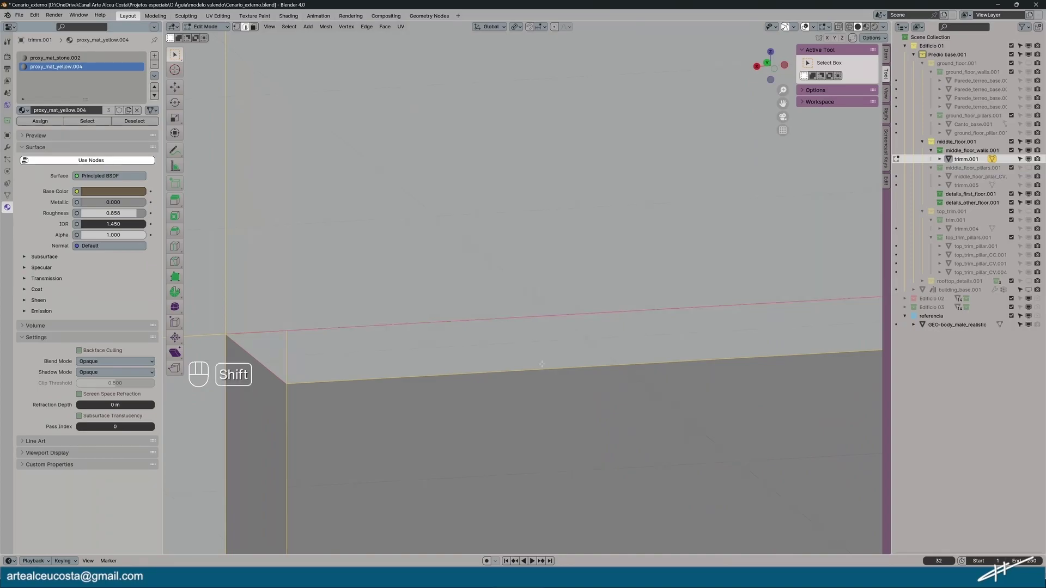
{"action": "left_click", "coordinate": [540, 369], "text": "shift"}
{"action": "key", "text": "alt+f"}
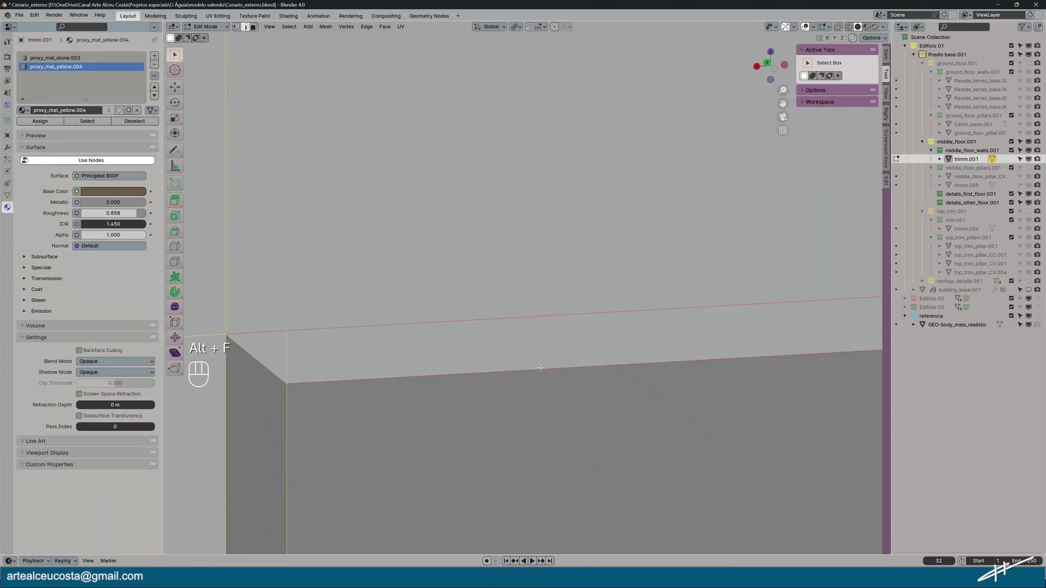
{"action": "middle_click_drag", "start_coordinate": [555, 393], "coordinate": [533, 398]}
{"action": "scroll", "coordinate": [533, 397], "scroll_direction": "down", "scroll_amount": 3}
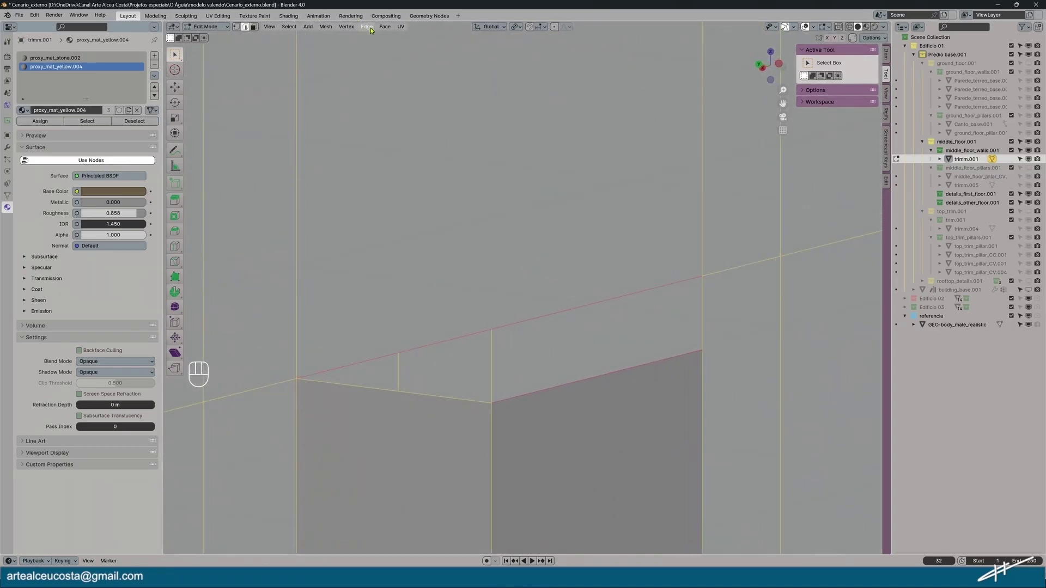
{"action": "left_click", "coordinate": [385, 27]}
{"action": "left_click", "coordinate": [408, 130]}
In vertex selection mode, merge at center the vertices at the outer and inner corners on the left of the recess's top
{"action": "middle_click_drag", "start_coordinate": [515, 364], "coordinate": [432, 338]}
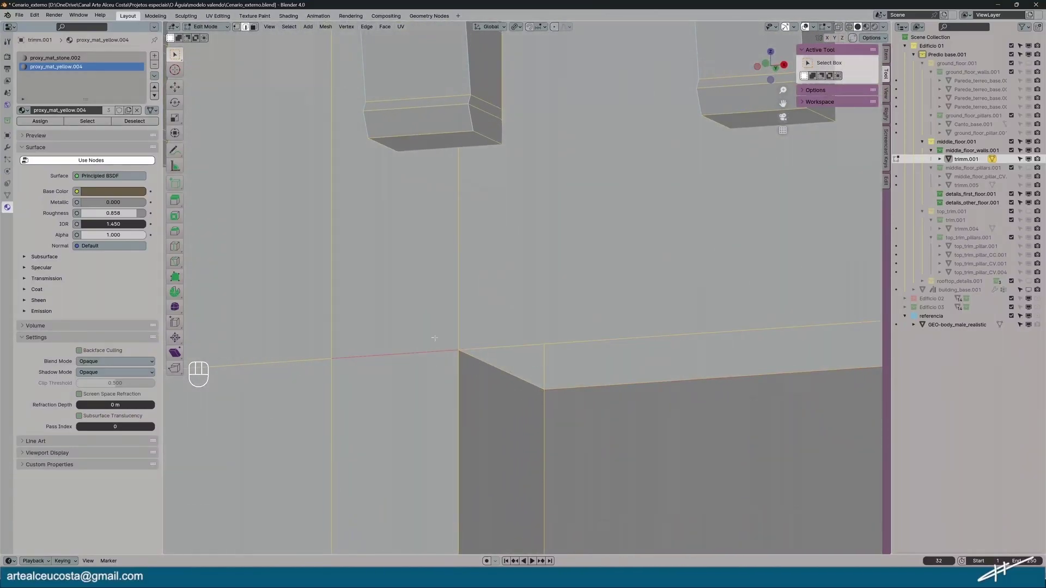
{"action": "left_click", "coordinate": [236, 27]}
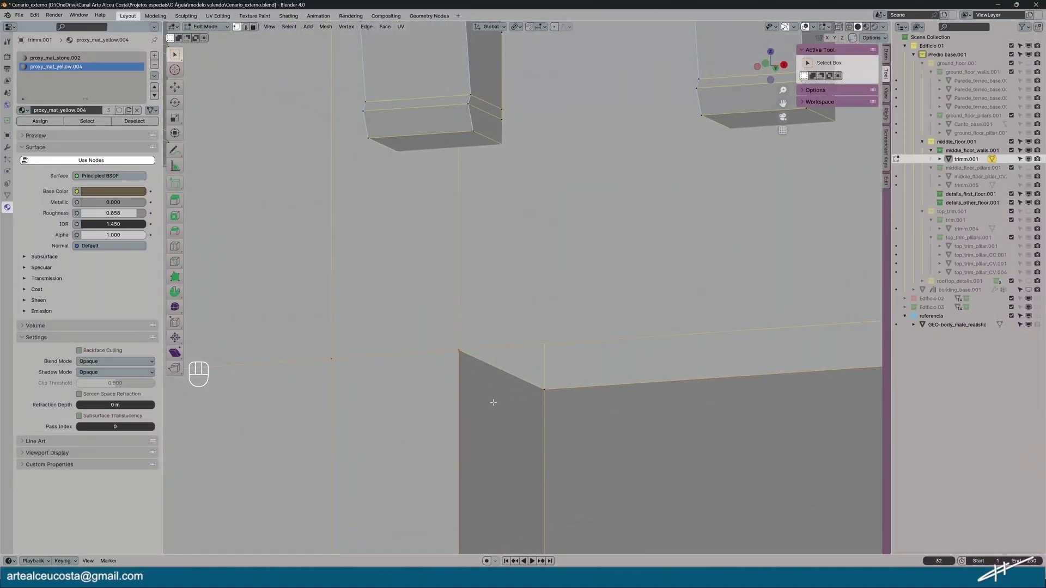
{"action": "left_click", "coordinate": [460, 355]}
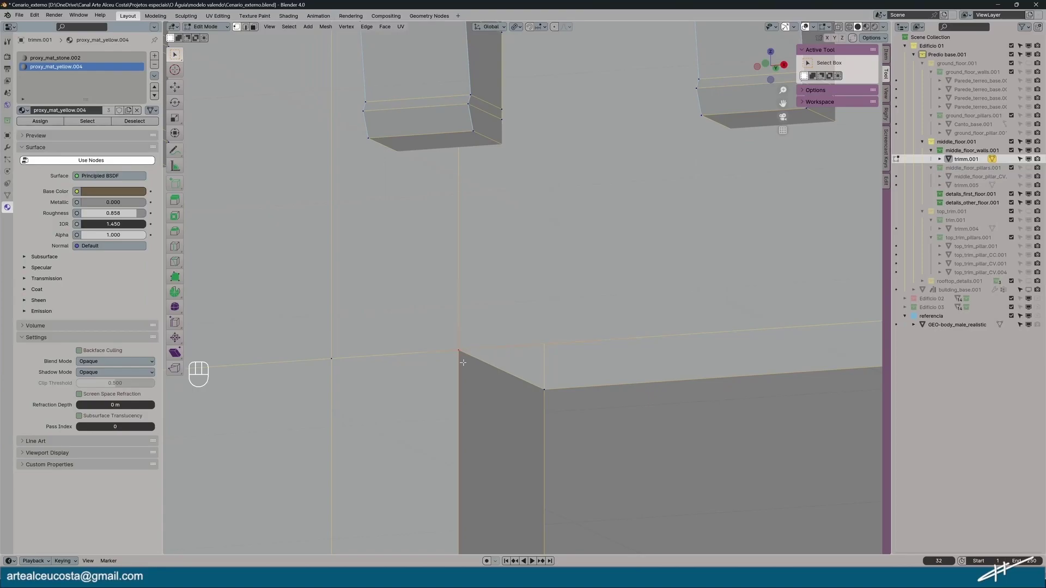
{"action": "key", "text": "m"}
{"action": "left_click", "coordinate": [513, 412]}
{"action": "left_click_drag", "start_coordinate": [532, 382], "coordinate": [558, 402]}
{"action": "key", "text": "m"}
{"action": "left_click", "coordinate": [560, 406]}
{"action": "middle_click_drag", "start_coordinate": [677, 442], "coordinate": [245, 453], "text": "shift"}
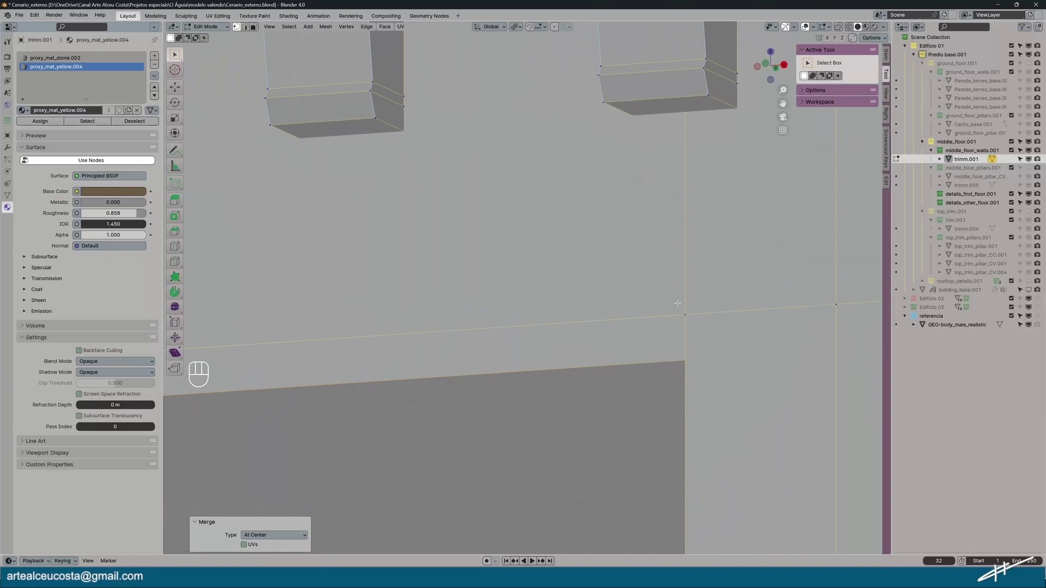
Merge at center the overlapping vertices at the outer and inner corners on the right of the recess's top
{"action": "left_click_drag", "start_coordinate": [689, 321], "coordinate": [693, 324]}
{"action": "key", "text": "m"}
{"action": "left_click", "coordinate": [691, 323]}
{"action": "middle_click_drag", "start_coordinate": [631, 406], "coordinate": [692, 412]}
{"action": "left_click", "coordinate": [593, 345]}
{"action": "key", "text": "m"}
{"action": "left_click", "coordinate": [569, 355]}
{"action": "middle_click_drag", "start_coordinate": [546, 381], "coordinate": [794, 357]}
{"action": "scroll", "coordinate": [712, 354], "scroll_direction": "down", "scroll_amount": 3}
{"action": "middle_click_drag", "start_coordinate": [712, 355], "coordinate": [690, 359]}
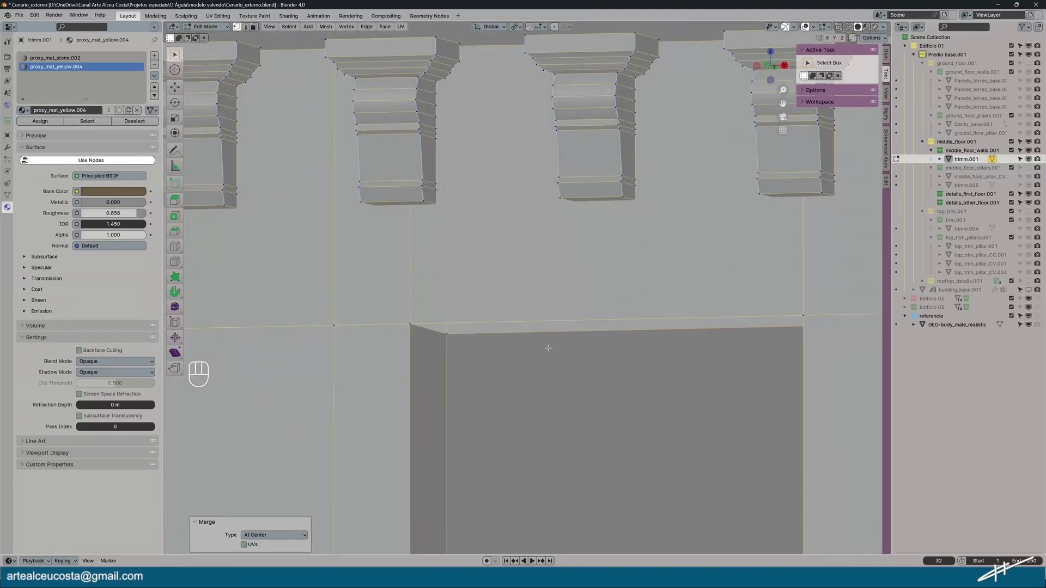
{"action": "scroll", "coordinate": [532, 340], "scroll_direction": "down", "scroll_amount": 3}
{"action": "middle_click_drag", "start_coordinate": [551, 400], "coordinate": [528, 386]}
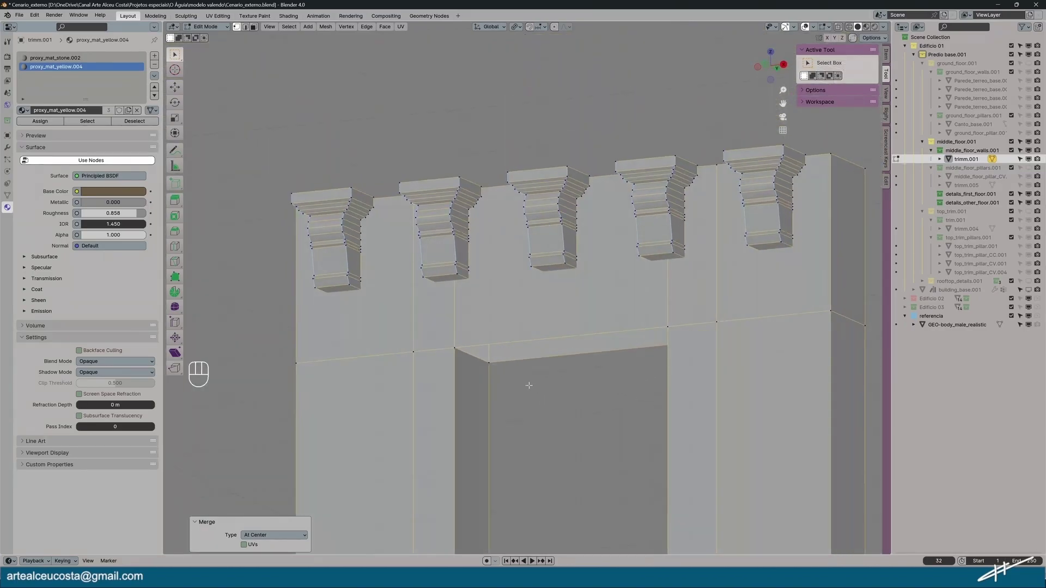
Select the long edges of the recess's top in edge mode, then enable X-ray and pick its corner vertices
{"action": "left_click", "coordinate": [245, 27]}
{"action": "left_click", "coordinate": [536, 355], "text": "alt"}
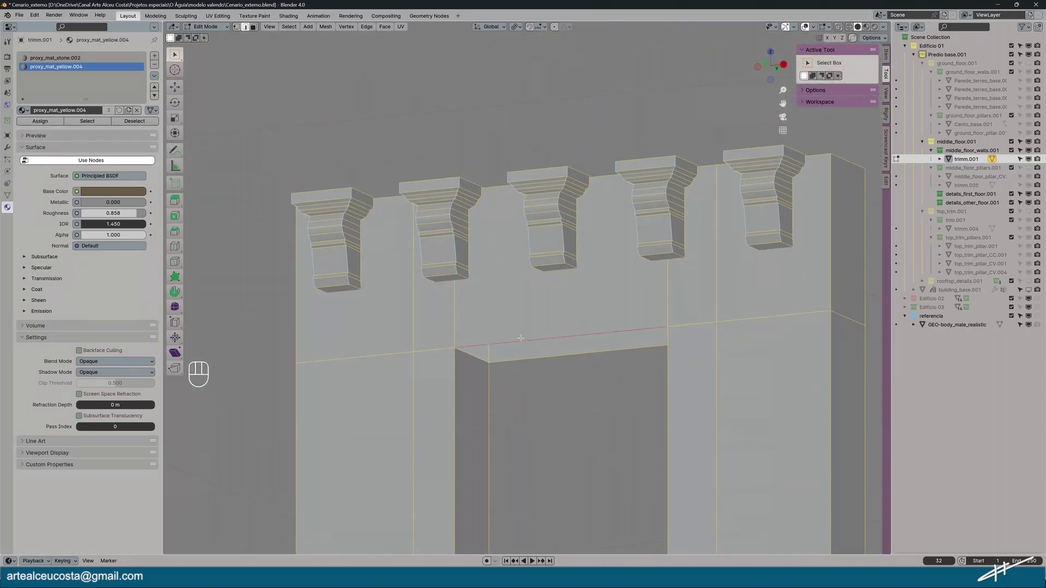
{"action": "middle_click_drag", "start_coordinate": [536, 355], "coordinate": [231, 124]}
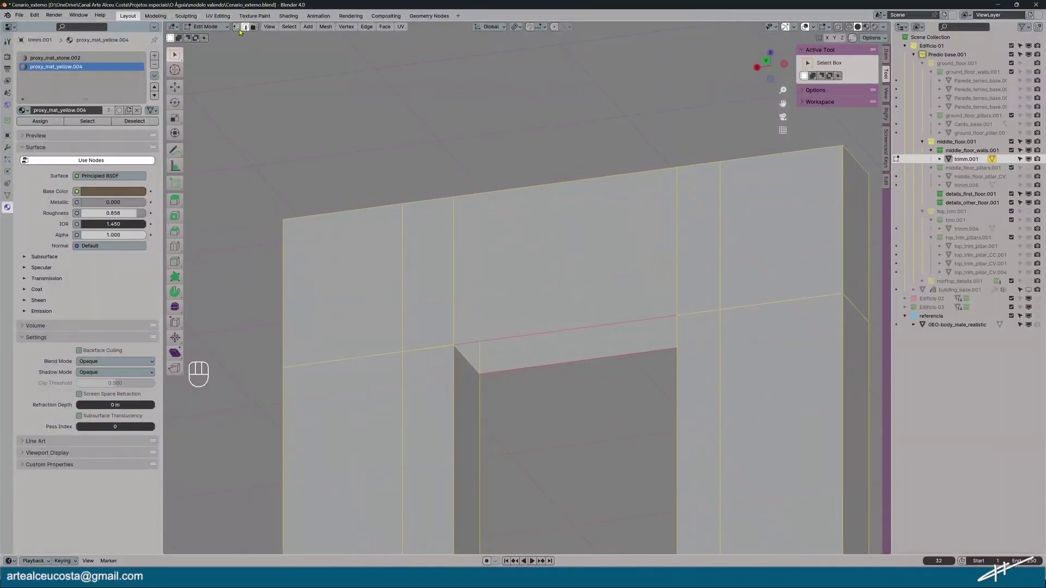
{"action": "key", "text": "alt+z"}
{"action": "scroll", "coordinate": [585, 408], "scroll_direction": "up", "scroll_amount": 2}
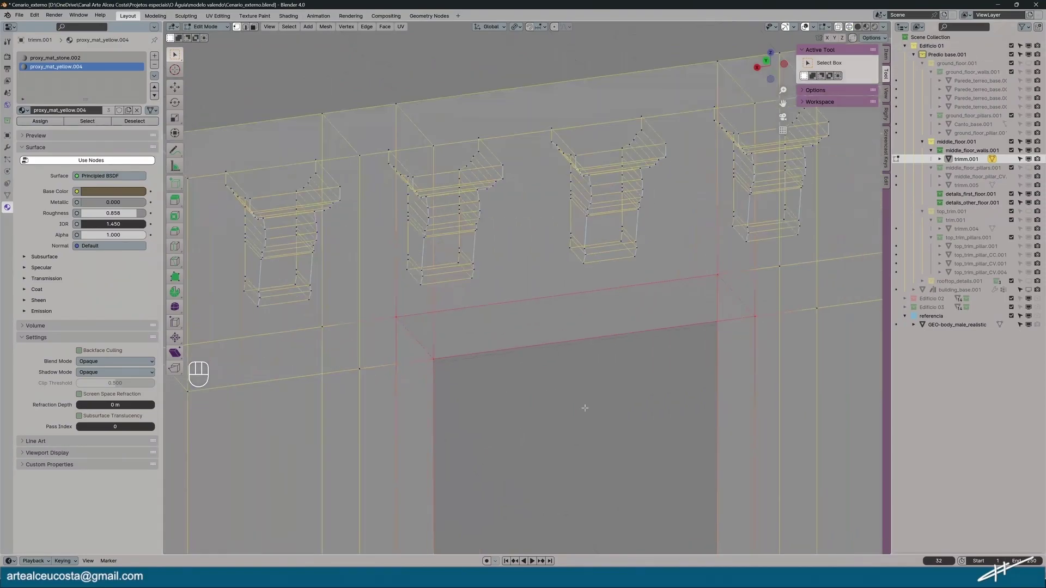
{"action": "left_click", "coordinate": [584, 411]}
{"action": "left_click", "coordinate": [717, 274]}
{"action": "left_click", "coordinate": [755, 319]}
{"action": "left_click", "coordinate": [430, 359]}
{"action": "left_click", "coordinate": [396, 315]}
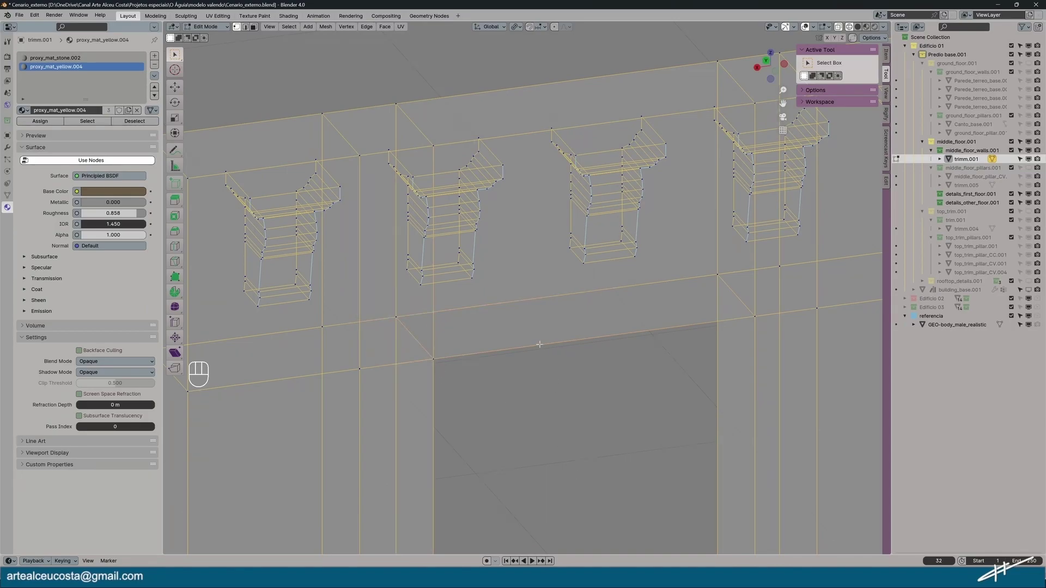
In edge selection mode, select the inner long edge at the top of the window recess
{"action": "left_click", "coordinate": [245, 27]}
{"action": "left_click", "coordinate": [473, 315]}
{"action": "middle_click_drag", "start_coordinate": [477, 444], "coordinate": [537, 465]}
Try extruding the recess's inner top edge freely, undo it, and try it again along the X axis
{"action": "key", "text": "g"}
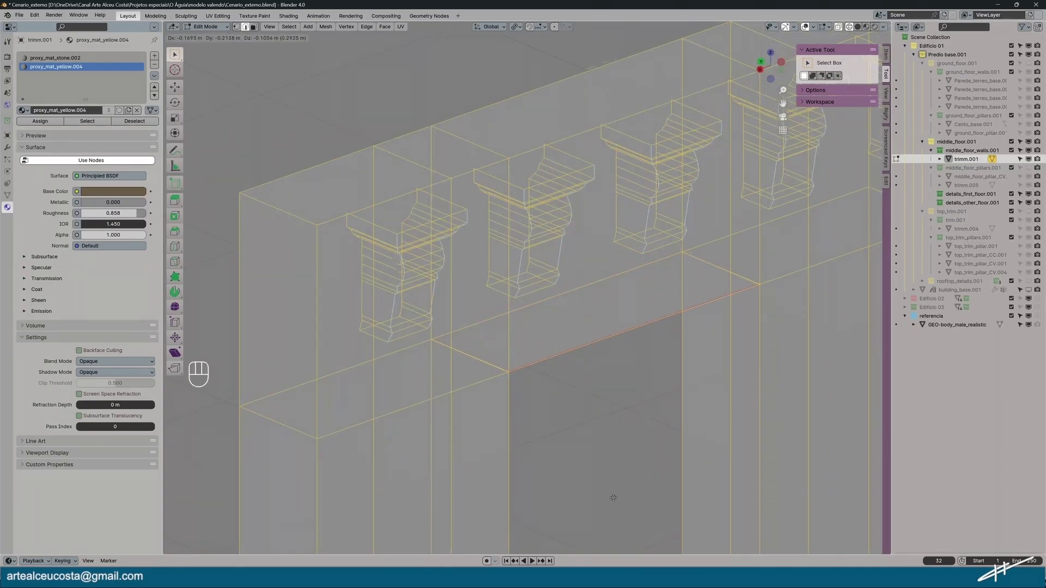
{"action": "left_click", "coordinate": [614, 497]}
{"action": "middle_click_drag", "start_coordinate": [608, 506], "coordinate": [590, 405]}
{"action": "key", "text": "ctrl+z"}
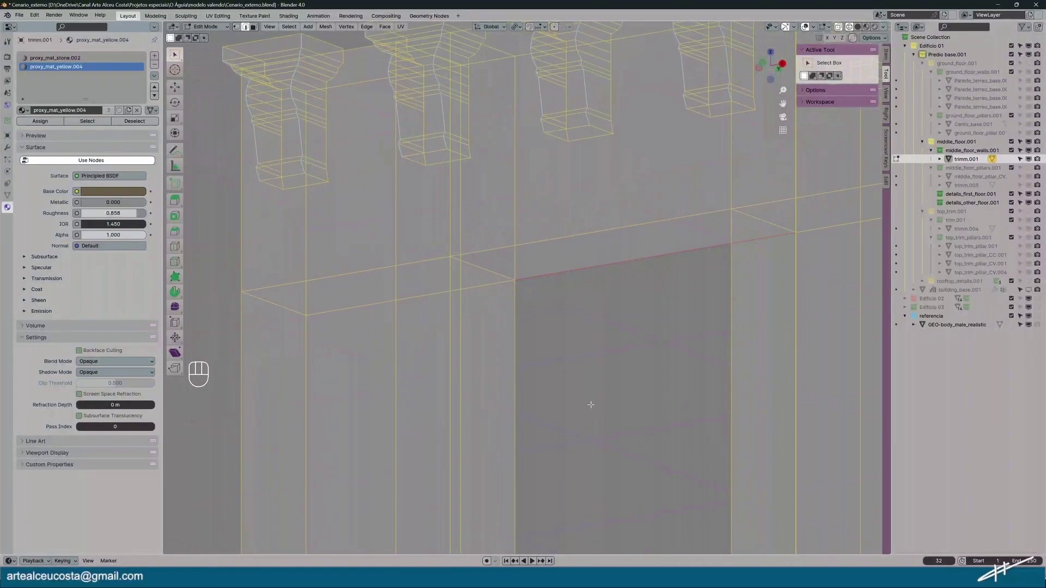
{"action": "key", "text": "g"}
{"action": "key", "text": "x"}
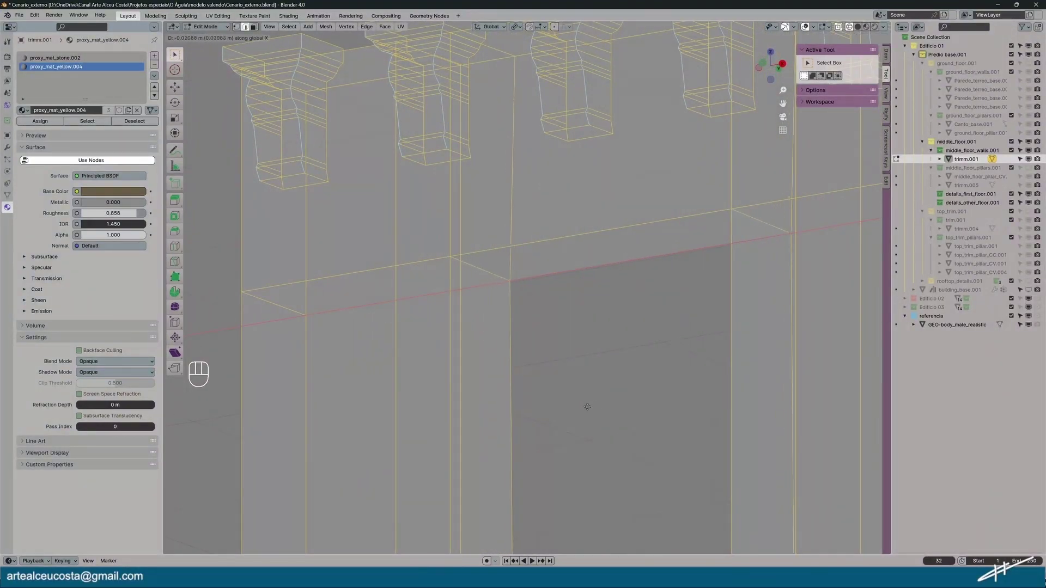
{"action": "left_click", "coordinate": [593, 409]}
Extrude the recess's inner top edge about -0.4034 m along Y to the outer side of the wall
{"action": "key", "text": "g"}
{"action": "key", "text": "y"}
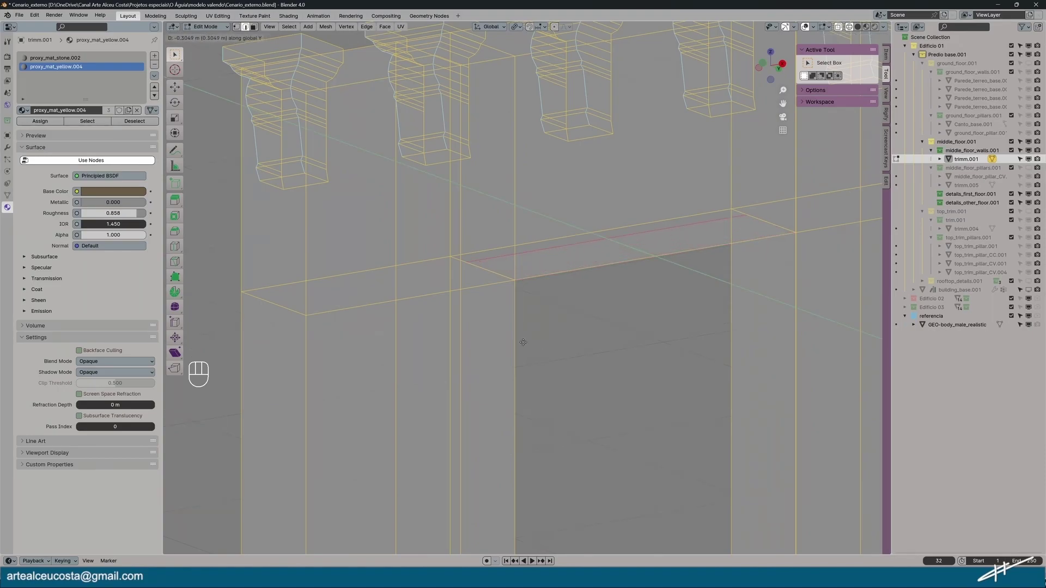
{"action": "left_click", "coordinate": [506, 341]}
{"action": "middle_click_drag", "start_coordinate": [537, 357], "coordinate": [578, 376]}
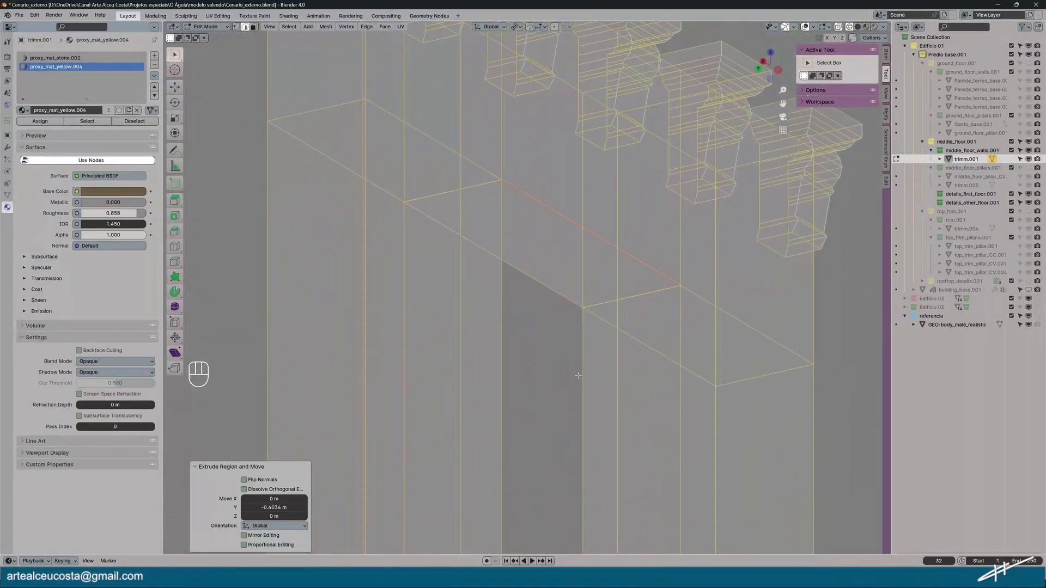
In vertex selection mode, move one end of the extruded edge onto the adjacent recess corner and merge the vertices at center
{"action": "left_click", "coordinate": [236, 27]}
{"action": "scroll", "coordinate": [503, 184], "scroll_direction": "up", "scroll_amount": 6}
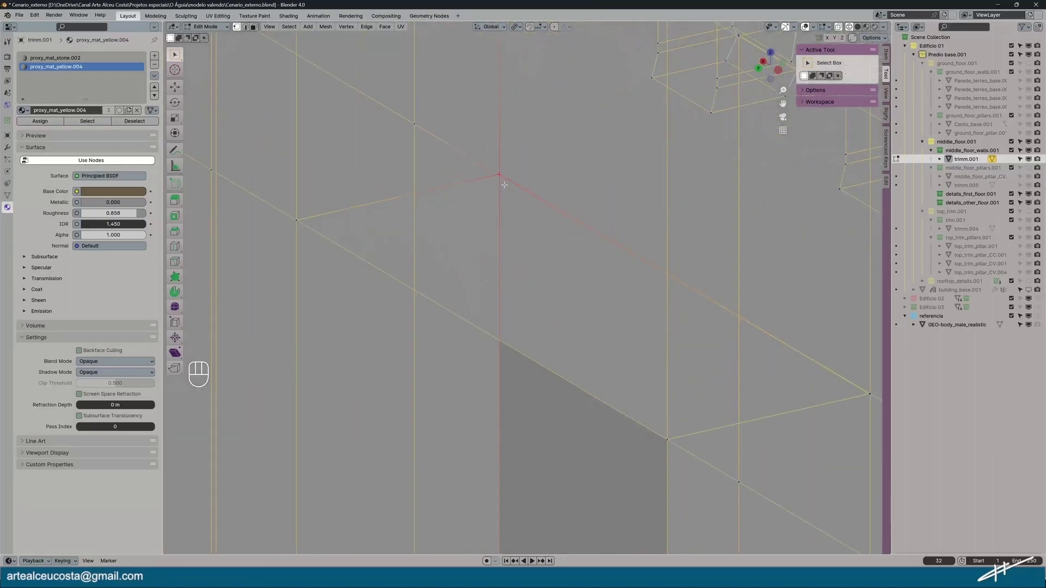
{"action": "left_click", "coordinate": [456, 194]}
{"action": "key", "text": "g"}
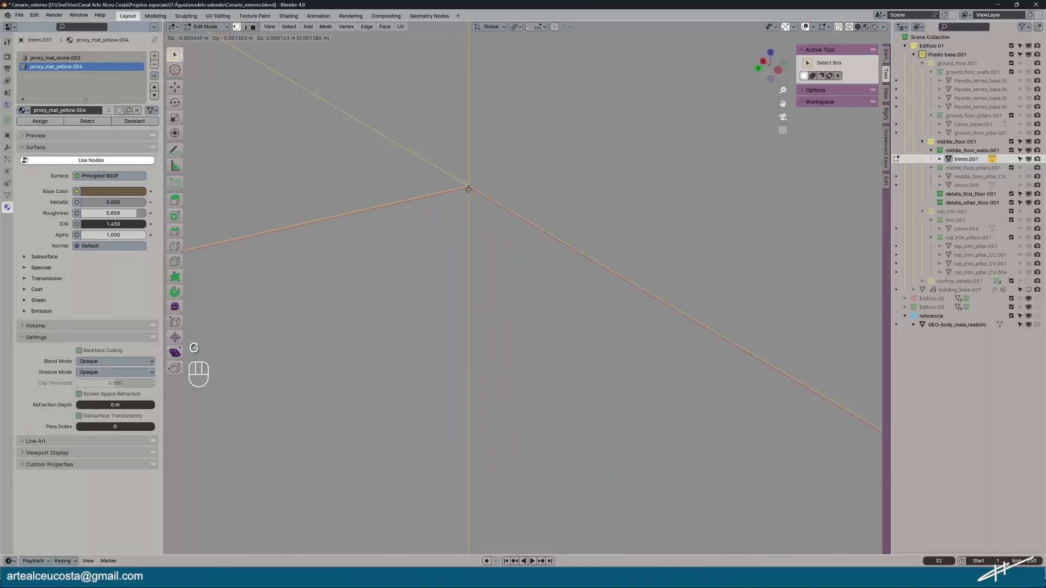
{"action": "left_click", "coordinate": [469, 188]}
{"action": "left_click", "coordinate": [471, 193]}
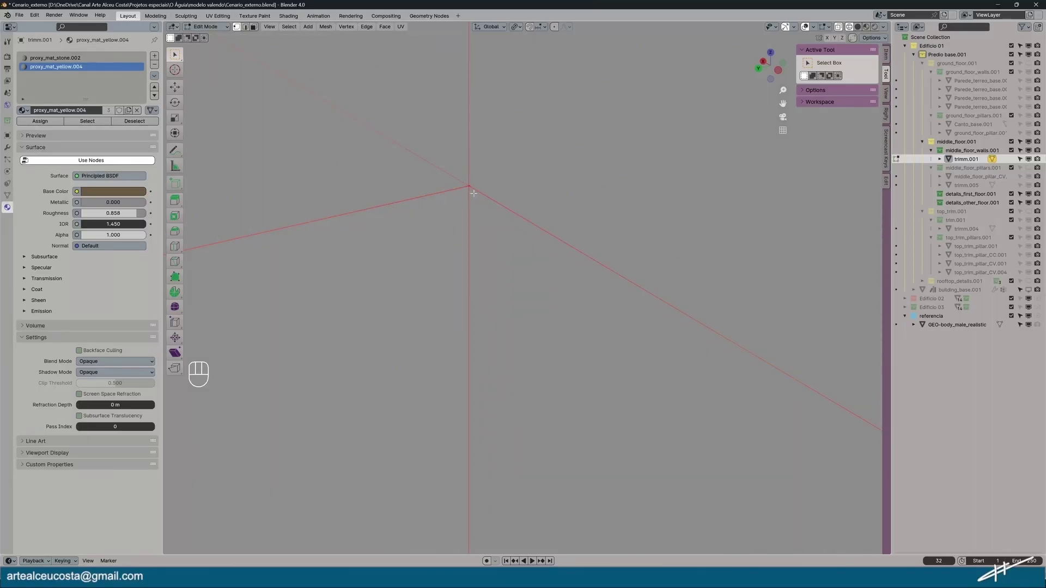
{"action": "key", "text": "m"}
{"action": "left_click", "coordinate": [474, 194]}
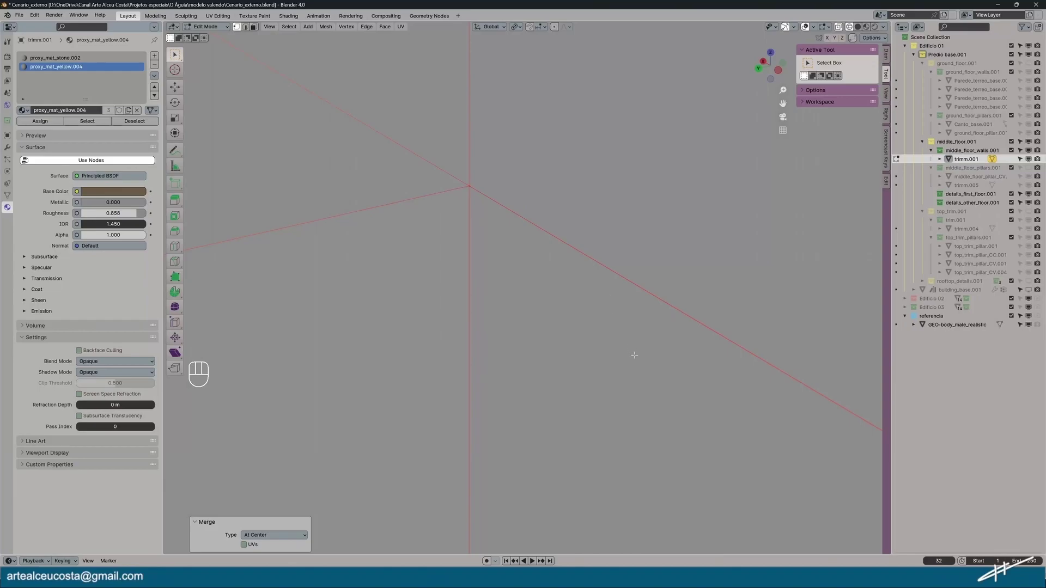
Move the extruded edge's other end vertex -0.001606 m along Y and merge it at center with the adjacent recess corner
{"action": "middle_click_drag", "start_coordinate": [731, 414], "coordinate": [857, 138], "text": "shift"}
{"action": "scroll", "coordinate": [794, 338], "scroll_direction": "down", "scroll_amount": 7}
{"action": "middle_click_drag", "start_coordinate": [815, 381], "coordinate": [668, 376], "text": "shift"}
{"action": "scroll", "coordinate": [807, 433], "scroll_direction": "down", "scroll_amount": 8}
{"action": "middle_click_drag", "start_coordinate": [810, 435], "coordinate": [528, 311], "text": "shift"}
{"action": "scroll", "coordinate": [658, 375], "scroll_direction": "up", "scroll_amount": 4}
{"action": "scroll", "coordinate": [619, 353], "scroll_direction": "up", "scroll_amount": 8}
{"action": "left_click", "coordinate": [757, 466]}
{"action": "key", "text": "g"}
{"action": "key", "text": "y"}
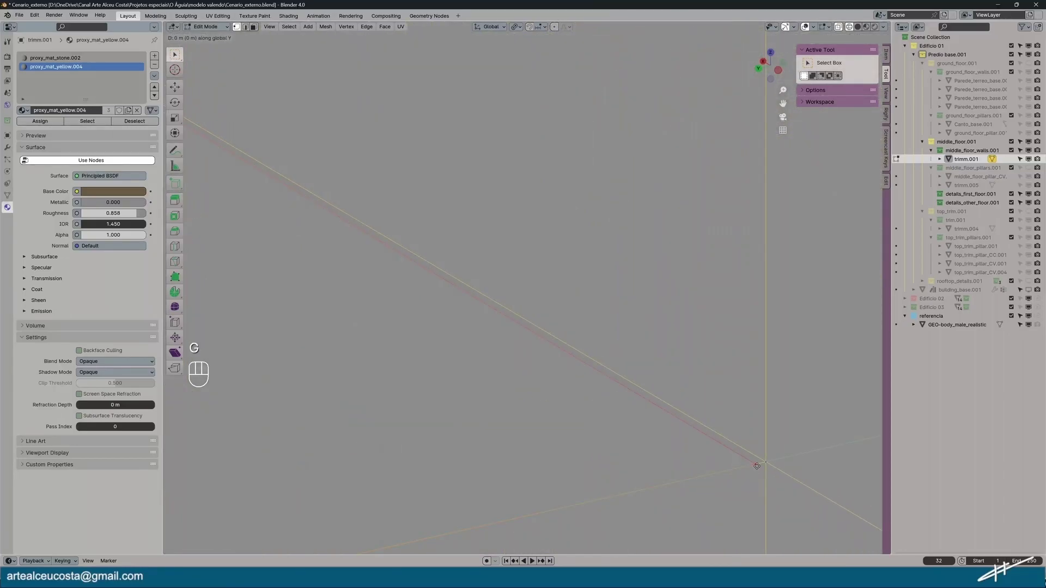
{"action": "left_click", "coordinate": [769, 475]}
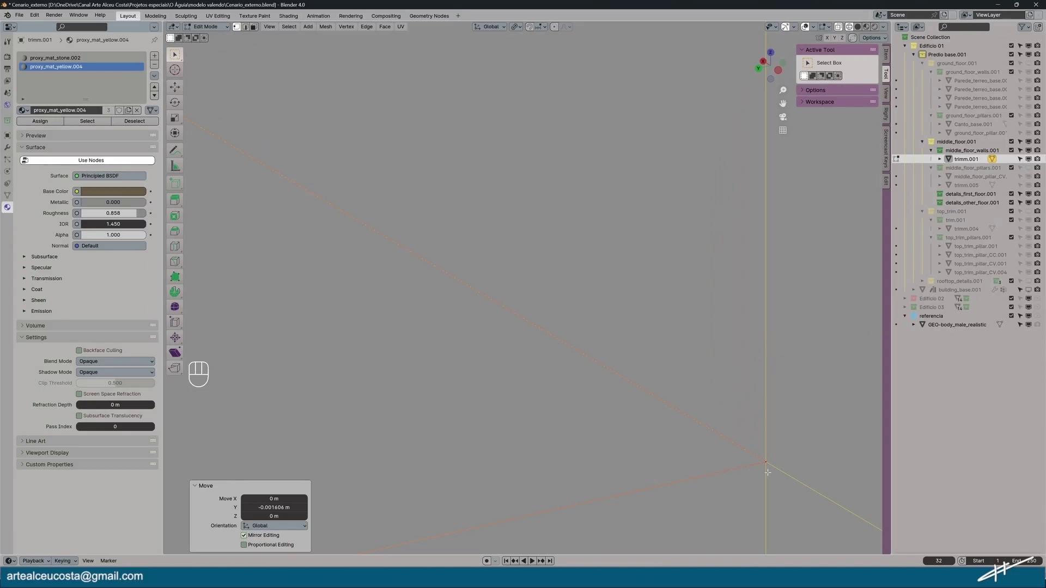
{"action": "left_click_drag", "start_coordinate": [775, 474], "coordinate": [775, 475]}
{"action": "key", "text": "m"}
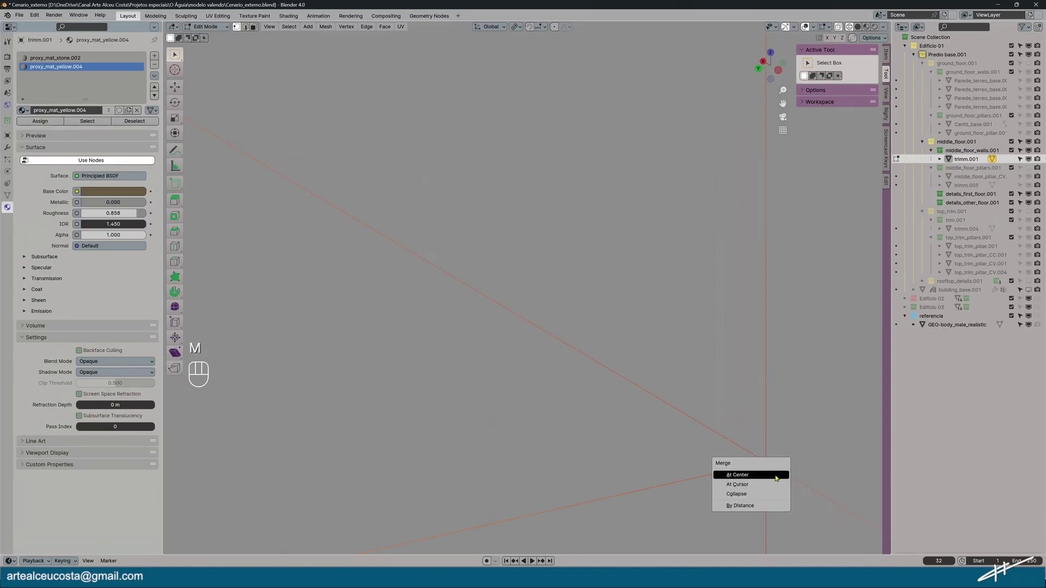
{"action": "left_click", "coordinate": [776, 477]}
Turn off X-ray and add a loop cut around the inner depth of the window recess
{"action": "middle_click_drag", "start_coordinate": [774, 473], "coordinate": [522, 309]}
{"action": "scroll", "coordinate": [747, 474], "scroll_direction": "down", "scroll_amount": 12}
{"action": "scroll", "coordinate": [516, 295], "scroll_direction": "down", "scroll_amount": 2}
{"action": "scroll", "coordinate": [516, 294], "scroll_direction": "down", "scroll_amount": 1}
{"action": "left_click", "coordinate": [840, 26]}
{"action": "mouse_move", "coordinate": [523, 381]}
{"action": "middle_mouse_down"}
{"action": "mouse_move", "coordinate": [518, 341]}
{"action": "mouse_move", "coordinate": [518, 366]}
{"action": "middle_mouse_up"}
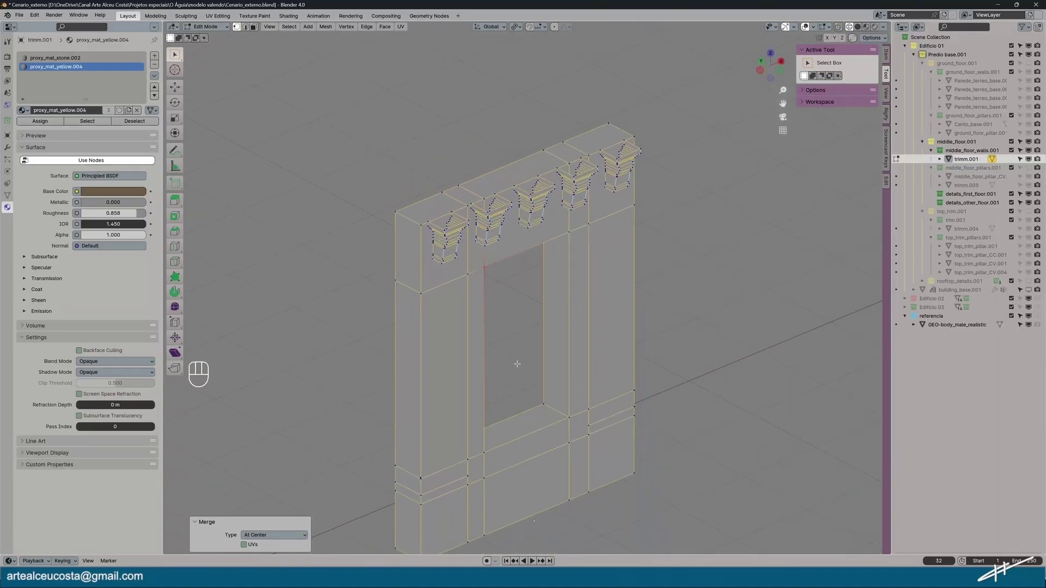
{"action": "scroll", "coordinate": [518, 357], "scroll_direction": "up", "scroll_amount": 4}
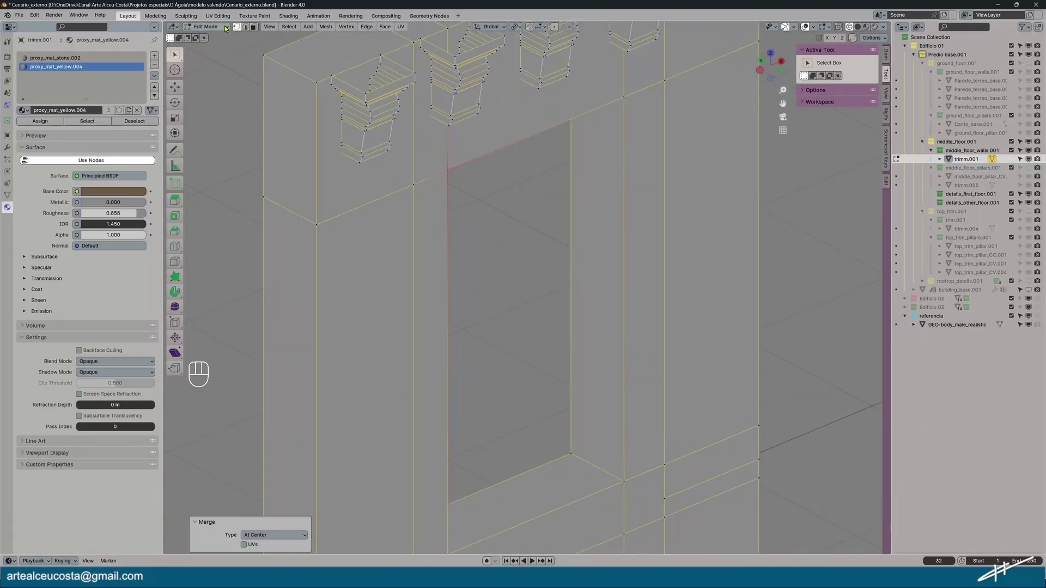
{"action": "left_click", "coordinate": [175, 247]}
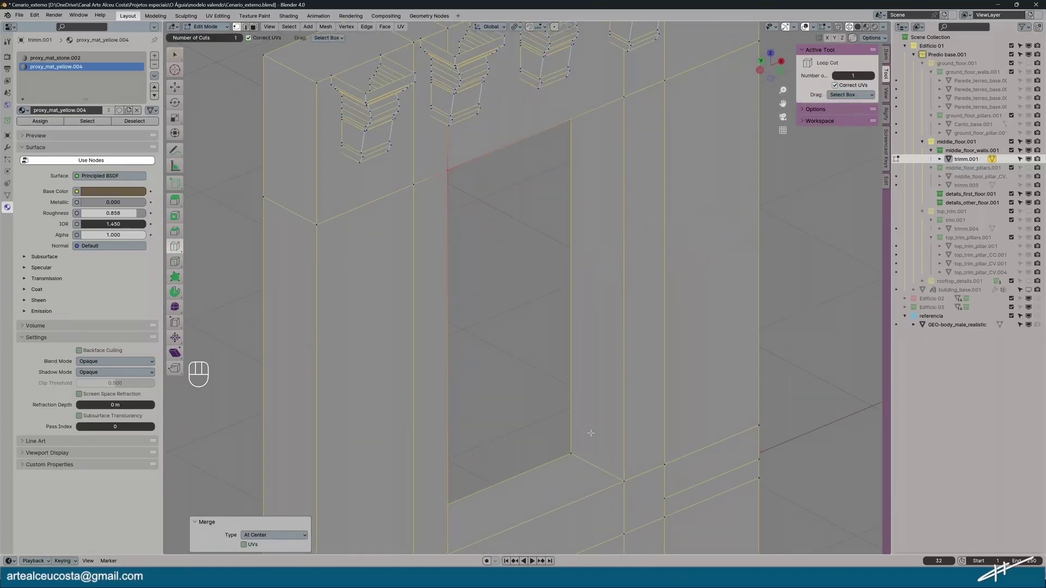
{"action": "left_click", "coordinate": [603, 468]}
Try to fill the recess's new edge loop with a face across the window opening, then undo it
{"action": "middle_click_drag", "start_coordinate": [494, 338], "coordinate": [400, 283]}
{"action": "left_click", "coordinate": [465, 330]}
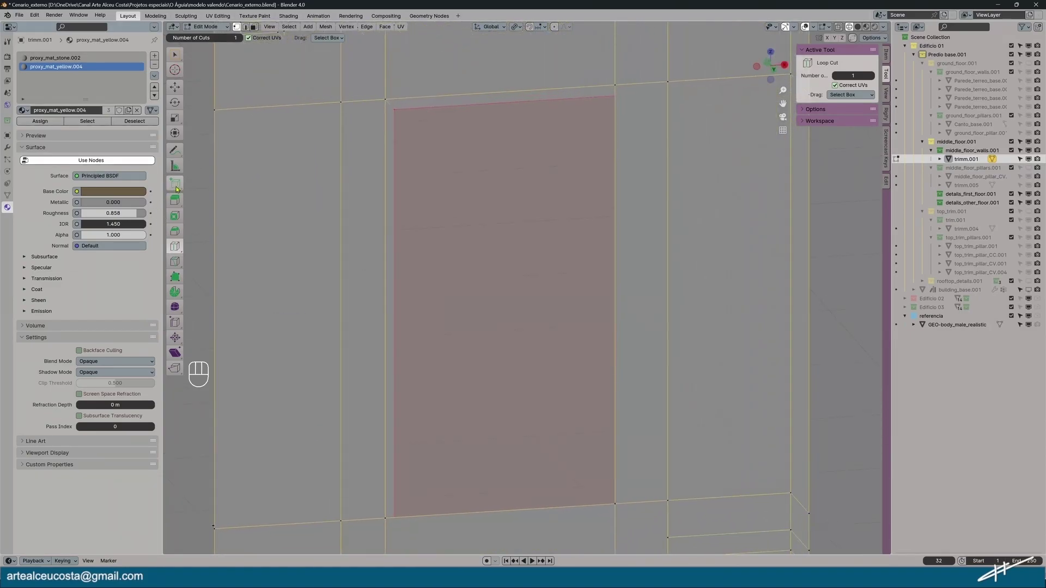
{"action": "key", "text": "ctrl+z"}
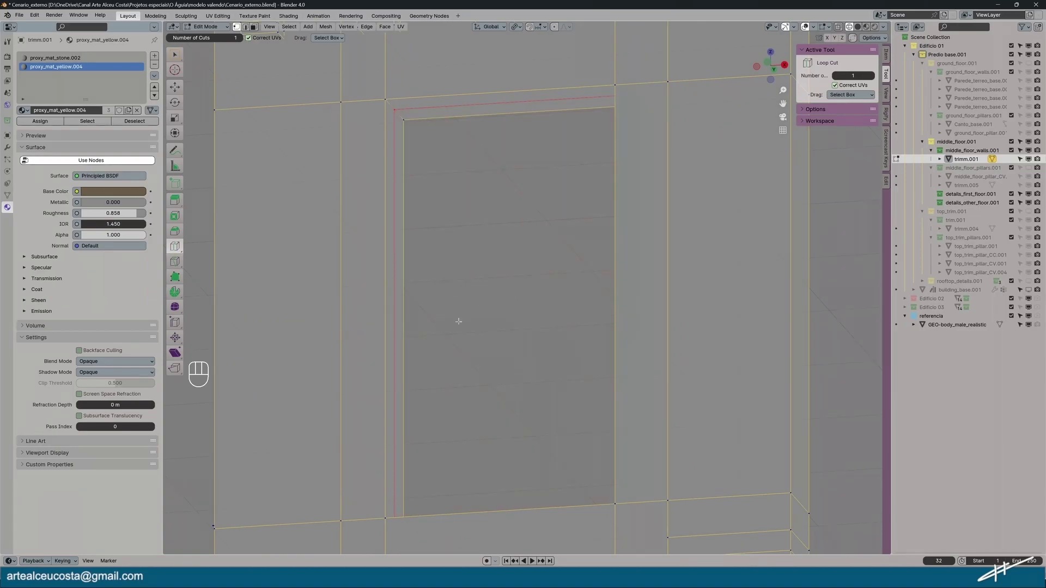
Add a second loop cut around the recess's depth with a slide factor of 0.478
{"action": "middle_click_drag", "start_coordinate": [434, 365], "coordinate": [449, 516]}
{"action": "left_click_drag", "start_coordinate": [447, 516], "coordinate": [443, 517]}
{"action": "scroll", "coordinate": [405, 303], "scroll_direction": "down", "scroll_amount": 6}
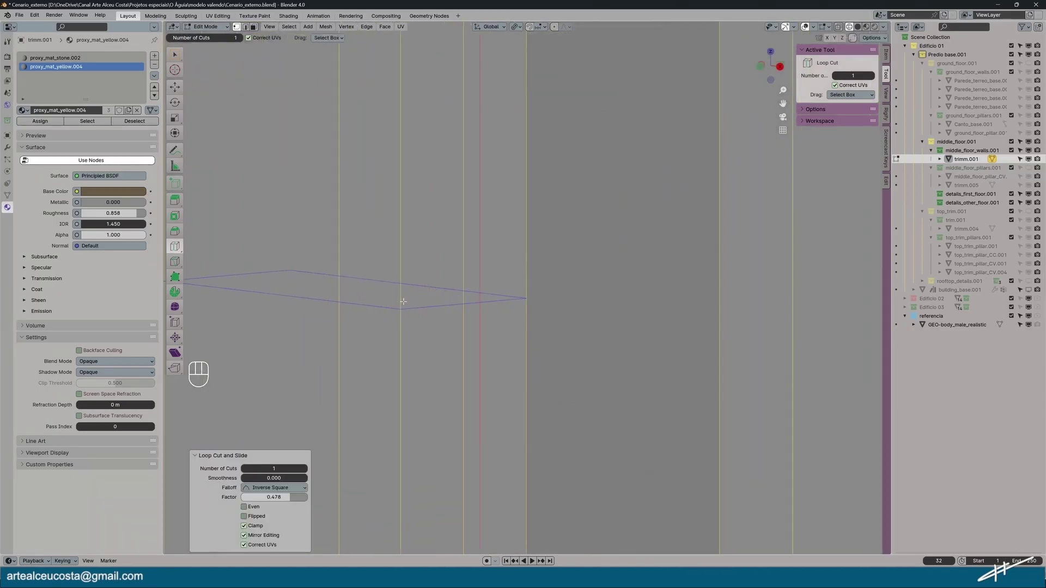
Switch to the Offset Edge Loop Cut tool and return to the regular Loop Cut tool
{"action": "left_click", "coordinate": [176, 250]}
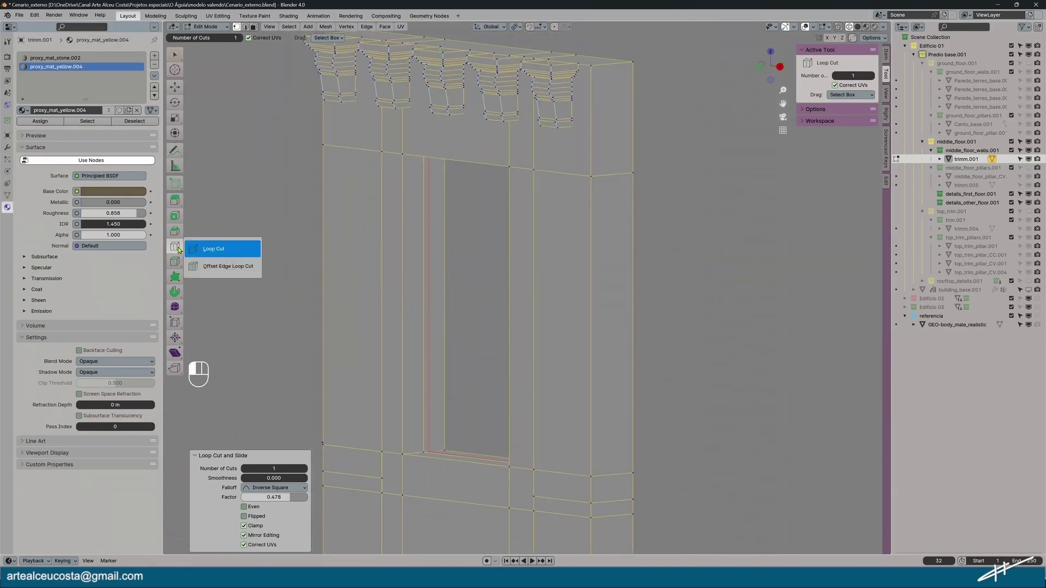
{"action": "left_click", "coordinate": [176, 249]}
{"action": "left_click", "coordinate": [176, 249]}
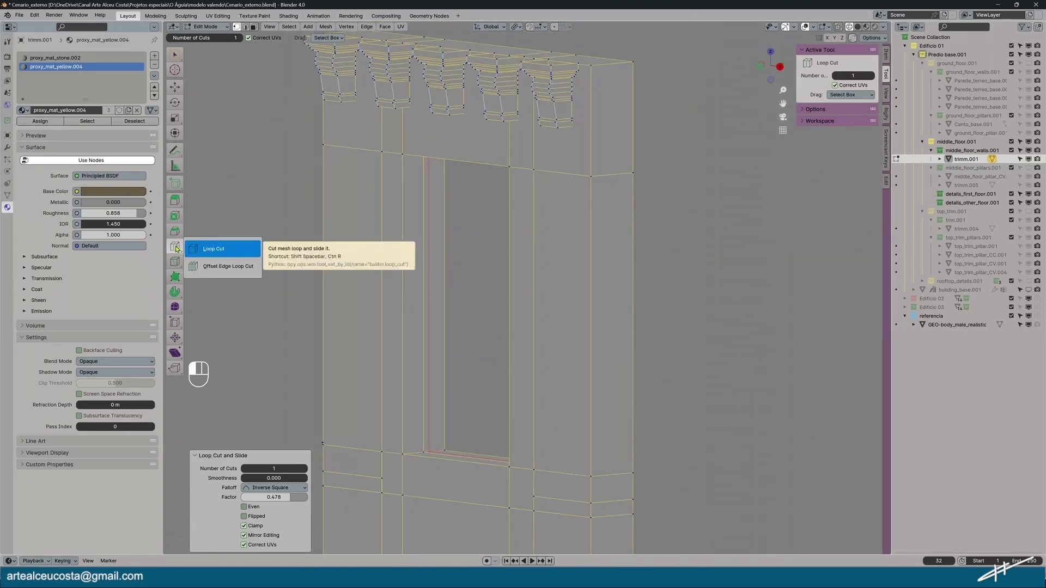
{"action": "left_click", "coordinate": [207, 266]}
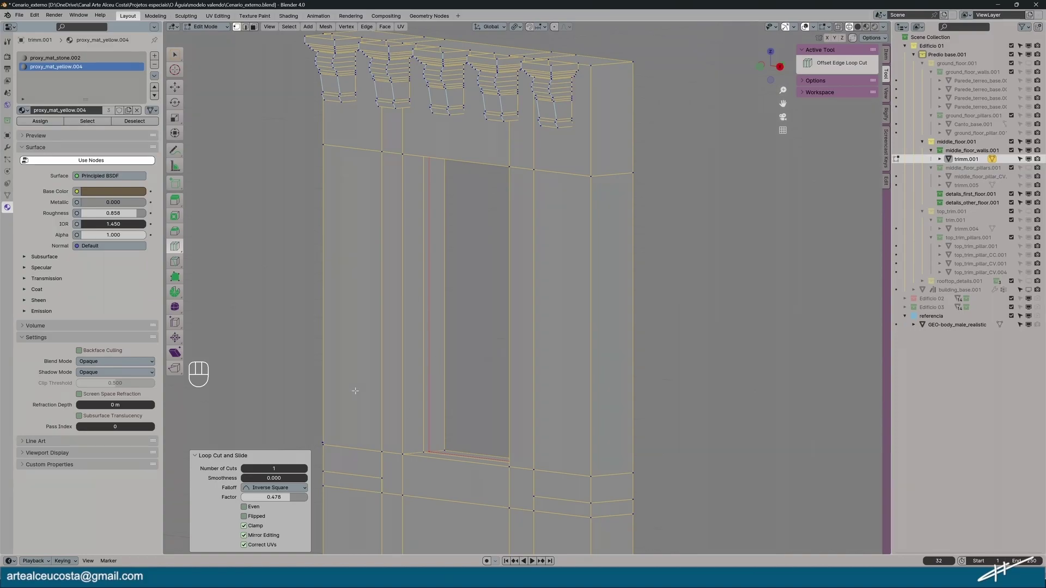
{"action": "left_click", "coordinate": [176, 246]}
{"action": "left_click", "coordinate": [210, 248]}
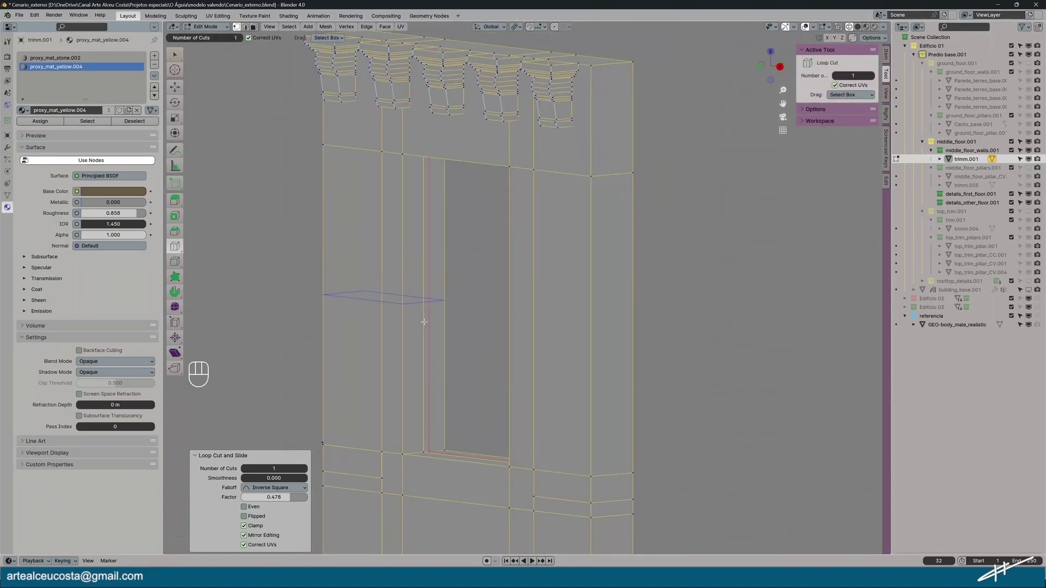
Raise the recess's second loop cut to 4 cuts, then undo that loop cut
{"action": "left_click", "coordinate": [305, 469]}
{"action": "left_click", "coordinate": [304, 469]}
{"action": "left_click", "coordinate": [304, 469]}
{"action": "scroll", "coordinate": [425, 289], "scroll_direction": "up", "scroll_amount": 1}
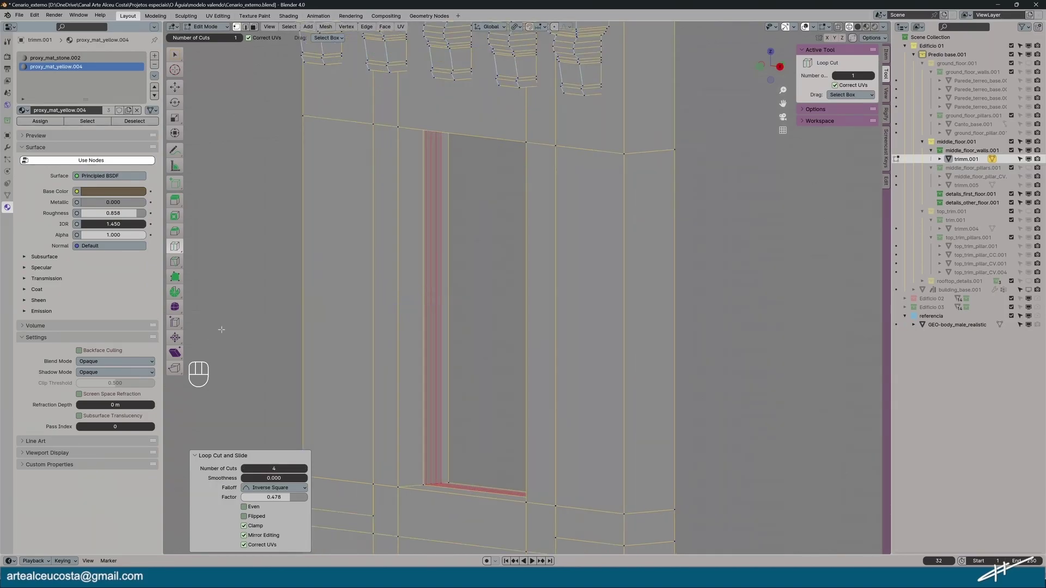
{"action": "key", "text": "ctrl+z"}
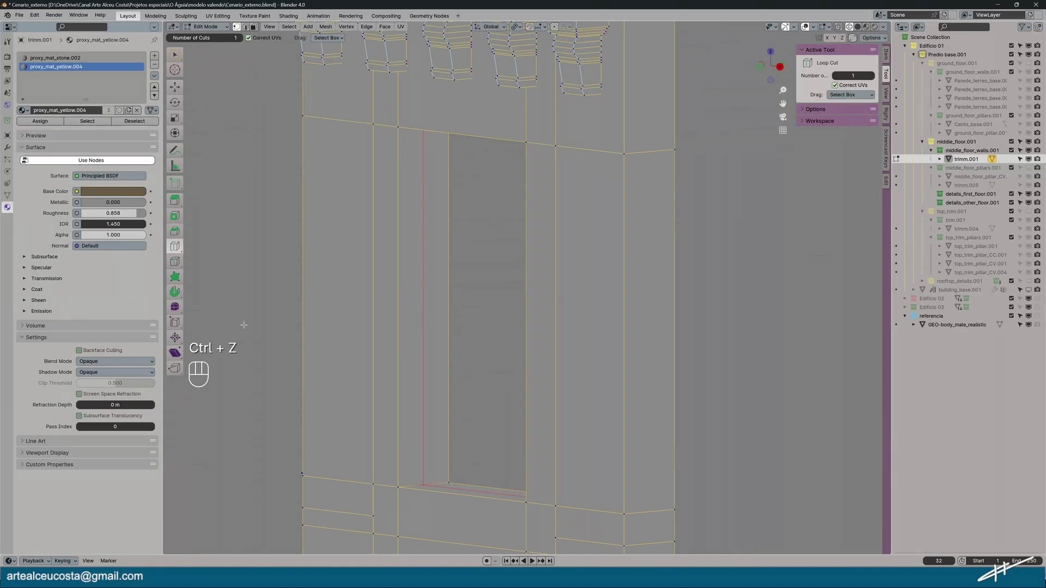
Add a centered loop cut around the recess's depth and move it -0.049853 m along Y
{"action": "left_click", "coordinate": [426, 476]}
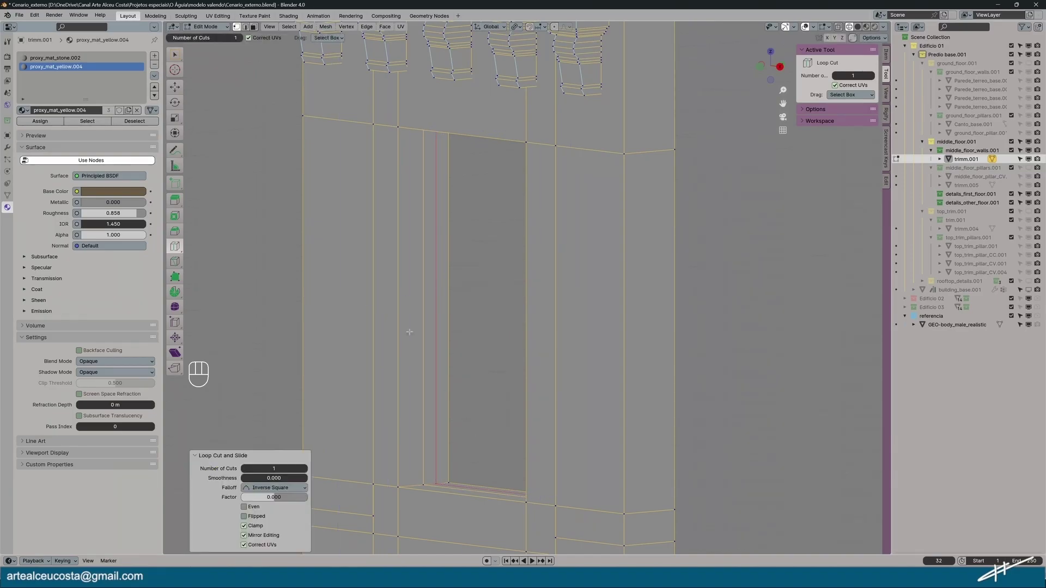
{"action": "middle_click_drag", "start_coordinate": [374, 371], "coordinate": [316, 390]}
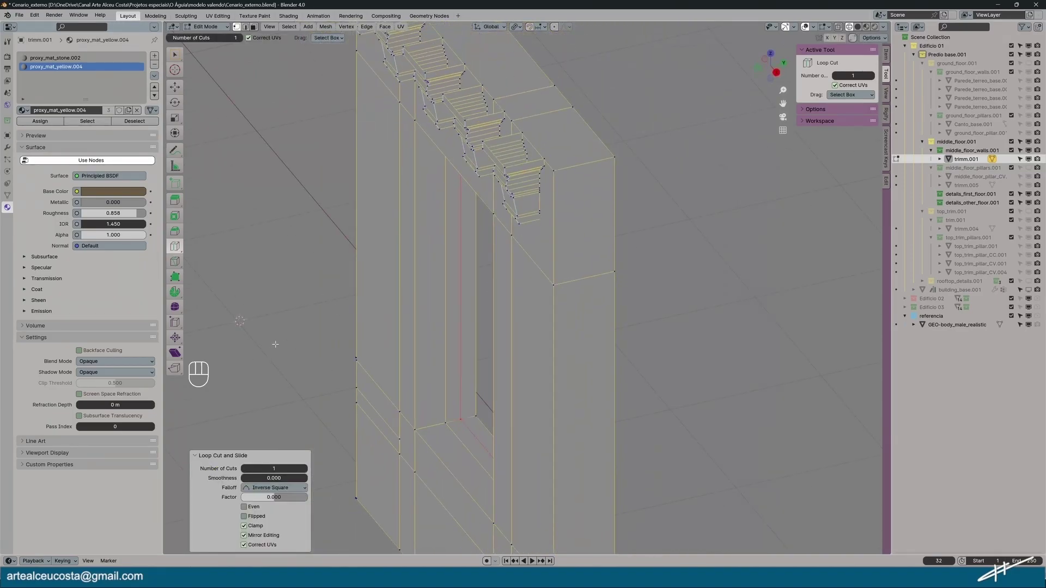
{"action": "left_click", "coordinate": [174, 87]}
{"action": "left_click_drag", "start_coordinate": [531, 303], "coordinate": [521, 303]}
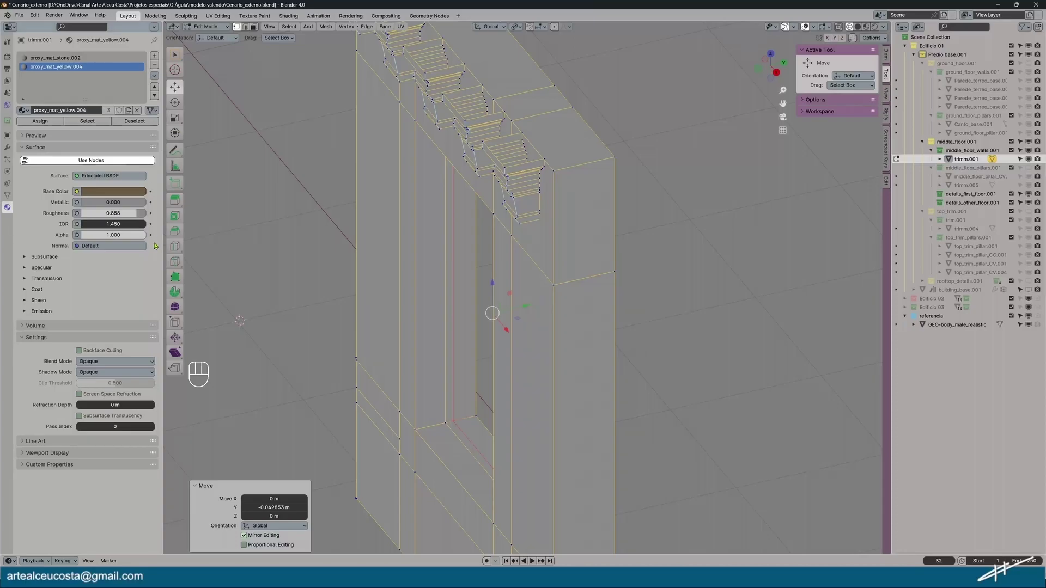
Add 4 evenly spaced horizontal loop cuts across the wall section and jamb left of the window opening
{"action": "left_click", "coordinate": [174, 247]}
{"action": "middle_click_drag", "start_coordinate": [430, 291], "coordinate": [460, 252]}
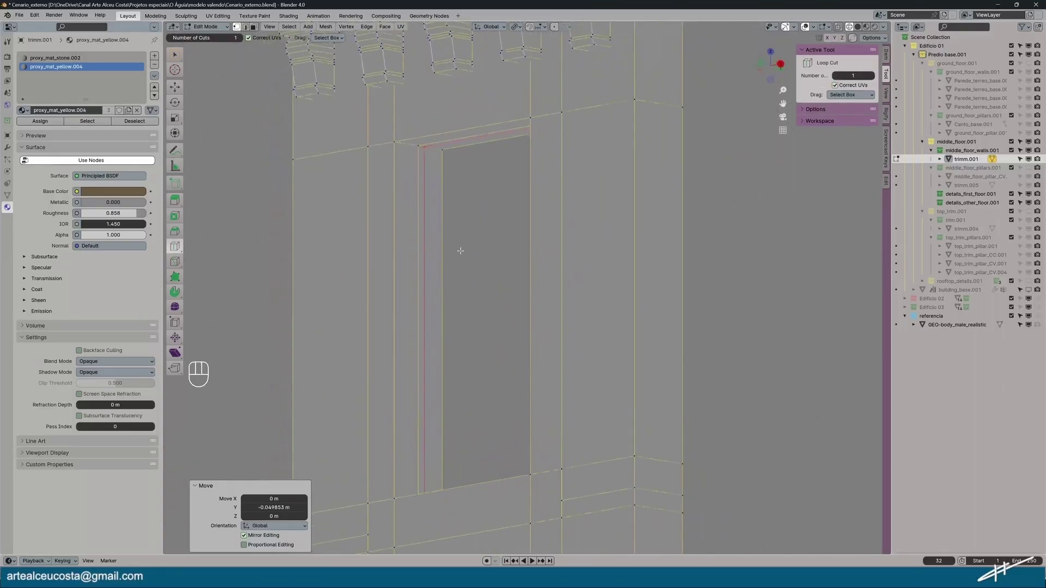
{"action": "left_click", "coordinate": [432, 325]}
{"action": "left_click", "coordinate": [304, 469]}
{"action": "middle_click_drag", "start_coordinate": [576, 308], "coordinate": [527, 438]}
{"action": "left_click", "coordinate": [305, 469]}
{"action": "left_click", "coordinate": [305, 469]}
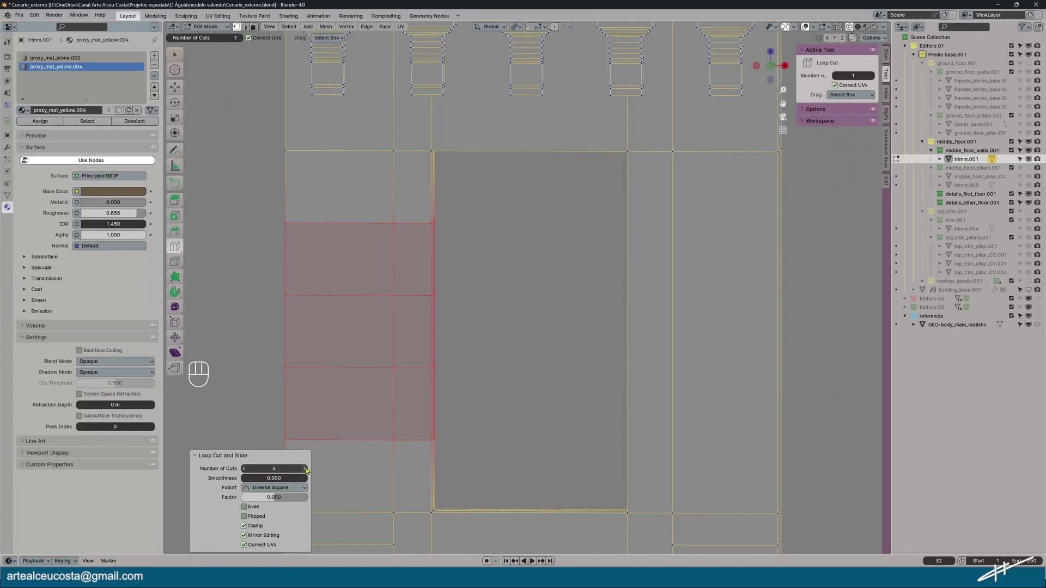
Add a companion loop cut just below each of the 4 horizontal cuts left of the window, slid to a factor of about -0.7
{"action": "middle_click_drag", "start_coordinate": [437, 428], "coordinate": [379, 436]}
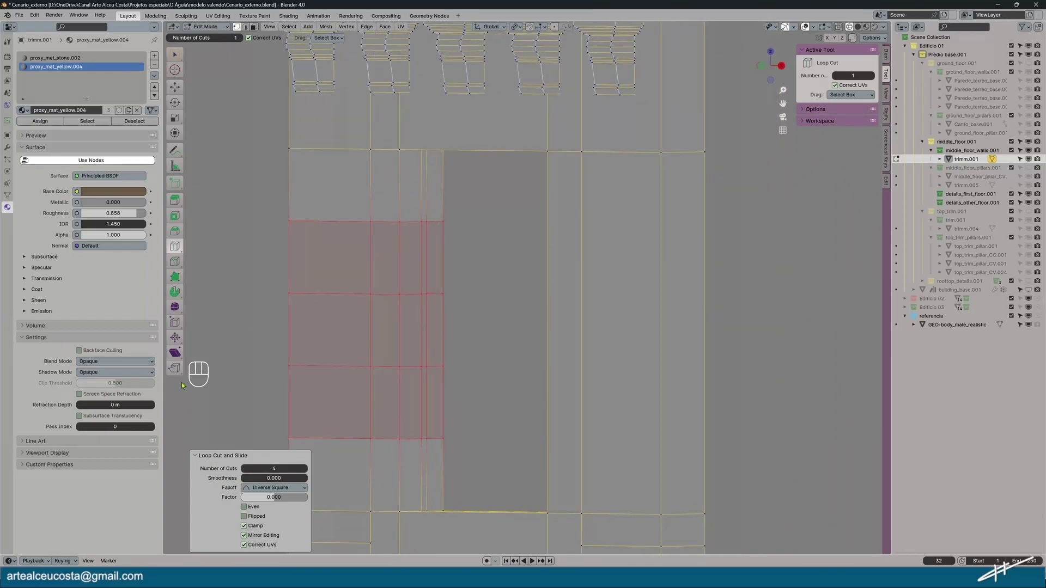
{"action": "left_click_drag", "start_coordinate": [437, 478], "coordinate": [441, 321]}
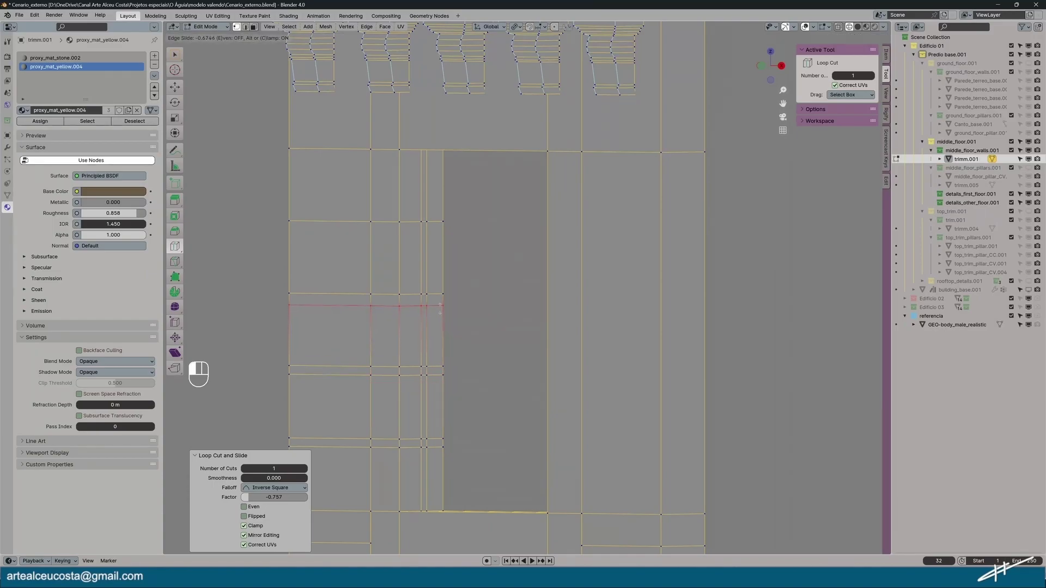
{"action": "left_click_drag", "start_coordinate": [439, 307], "coordinate": [441, 236]}
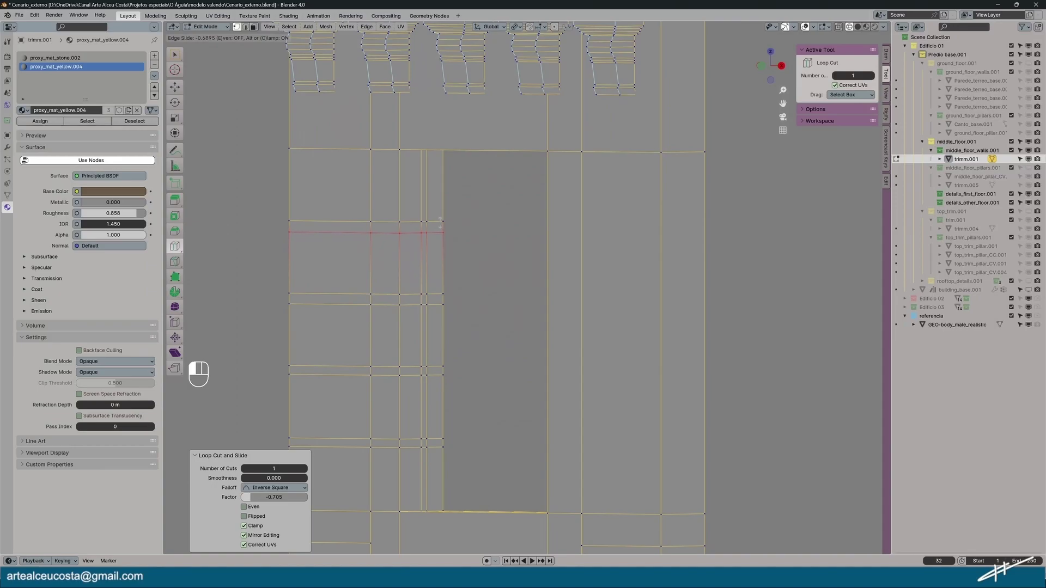
{"action": "left_click_drag", "start_coordinate": [440, 221], "coordinate": [440, 221]}
Add 3 evenly spaced vertical loop cuts through the wall below the window opening and pair each with a close companion cut
{"action": "middle_click_drag", "start_coordinate": [266, 383], "coordinate": [505, 444]}
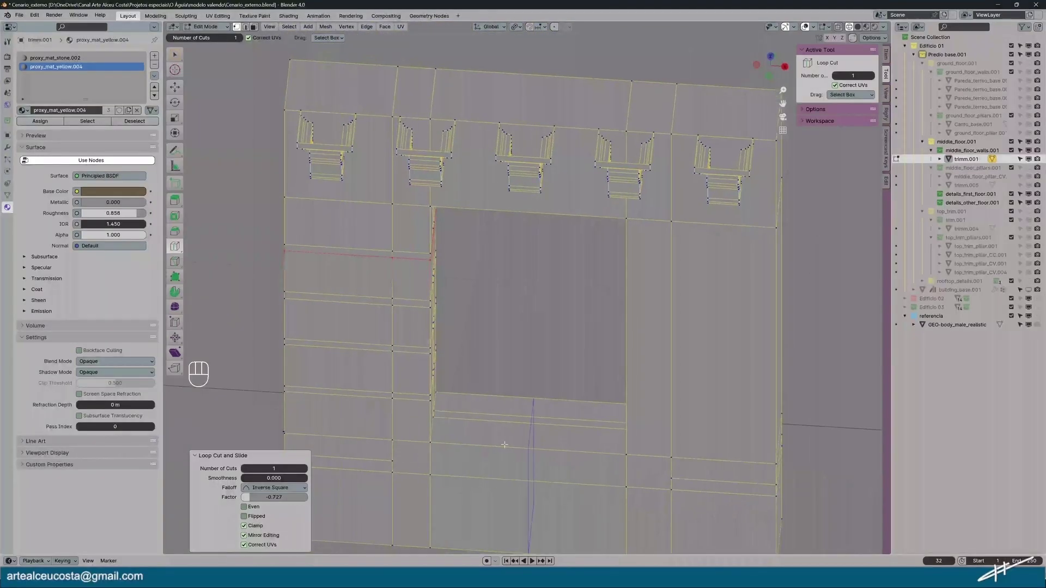
{"action": "left_click", "coordinate": [526, 433]}
{"action": "left_click", "coordinate": [305, 470]}
{"action": "left_click", "coordinate": [305, 469]}
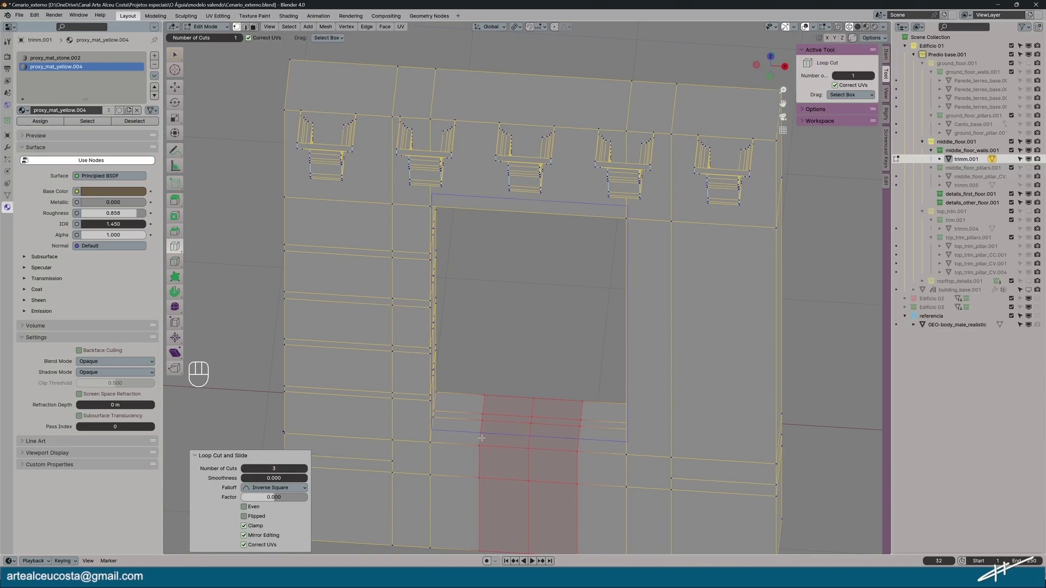
{"action": "left_click_drag", "start_coordinate": [460, 429], "coordinate": [592, 437]}
{"action": "key", "text": "ctrl+z"}
Add loop cuts to the section left of the window, just above sill level at factor 0.696 and near its top at factor -0.664
{"action": "middle_click_drag", "start_coordinate": [592, 437], "coordinate": [453, 352]}
{"action": "left_click_drag", "start_coordinate": [452, 352], "coordinate": [442, 368]}
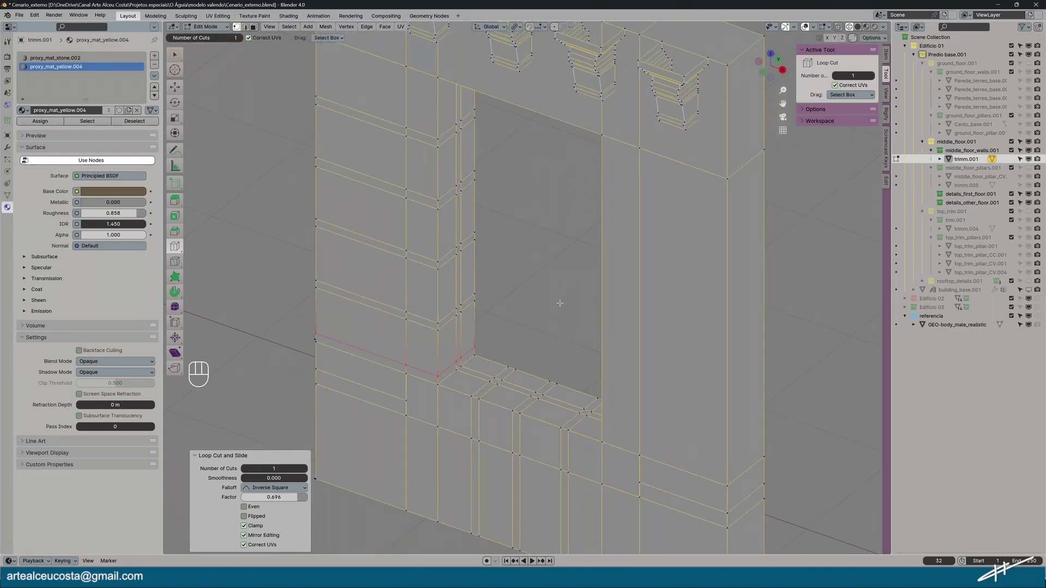
{"action": "left_click_drag", "start_coordinate": [436, 97], "coordinate": [428, 89]}
{"action": "mouse_move", "coordinate": [535, 249]}
{"action": "middle_mouse_down"}
{"action": "mouse_move", "coordinate": [554, 267]}
{"action": "mouse_move", "coordinate": [586, 257]}
{"action": "mouse_move", "coordinate": [585, 279]}
{"action": "mouse_move", "coordinate": [530, 251]}
{"action": "middle_mouse_up"}
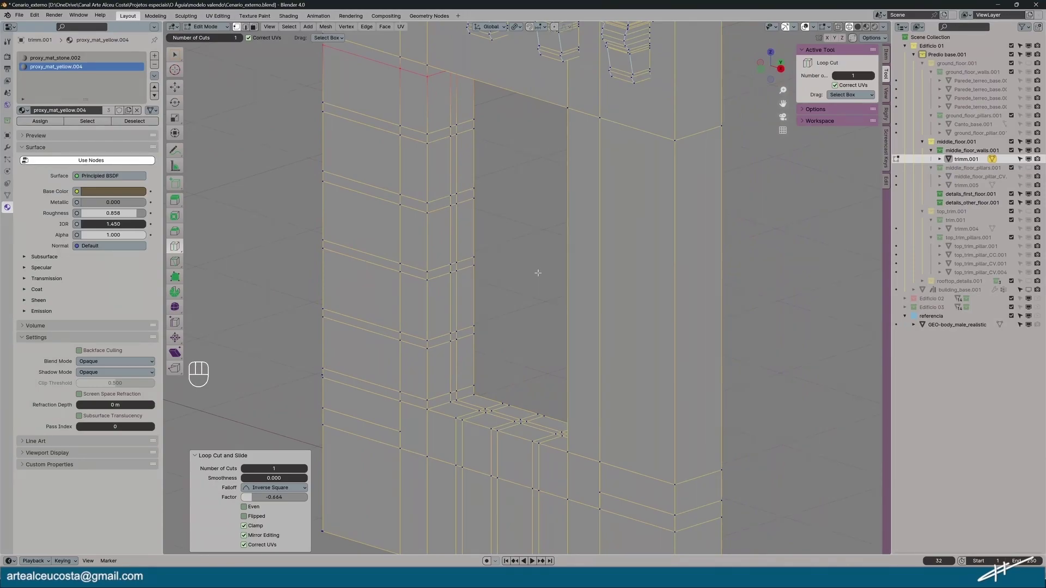
{"action": "middle_click_drag", "start_coordinate": [540, 272], "coordinate": [725, 65]}
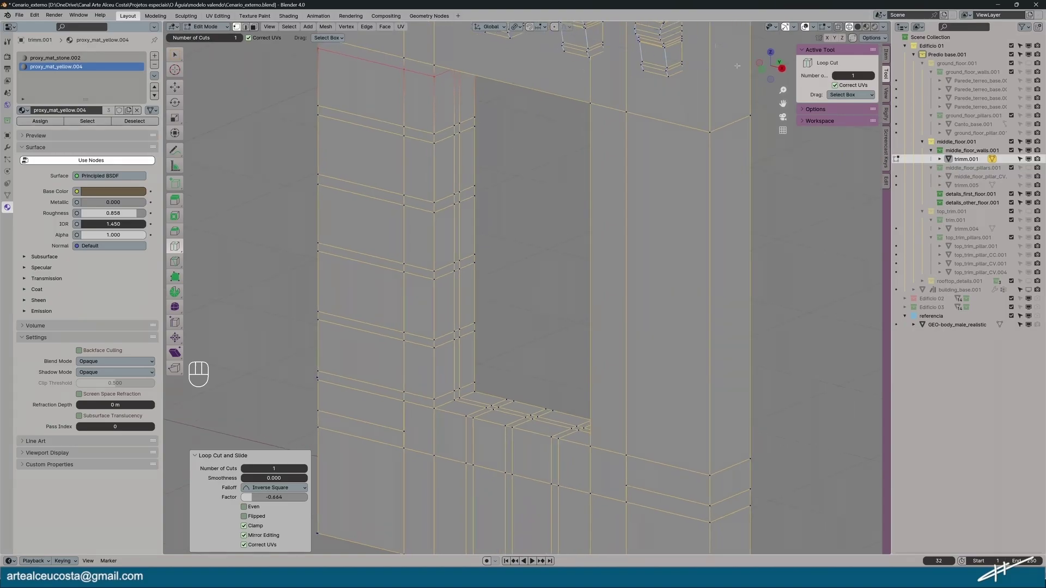
{"action": "left_click", "coordinate": [838, 27]}
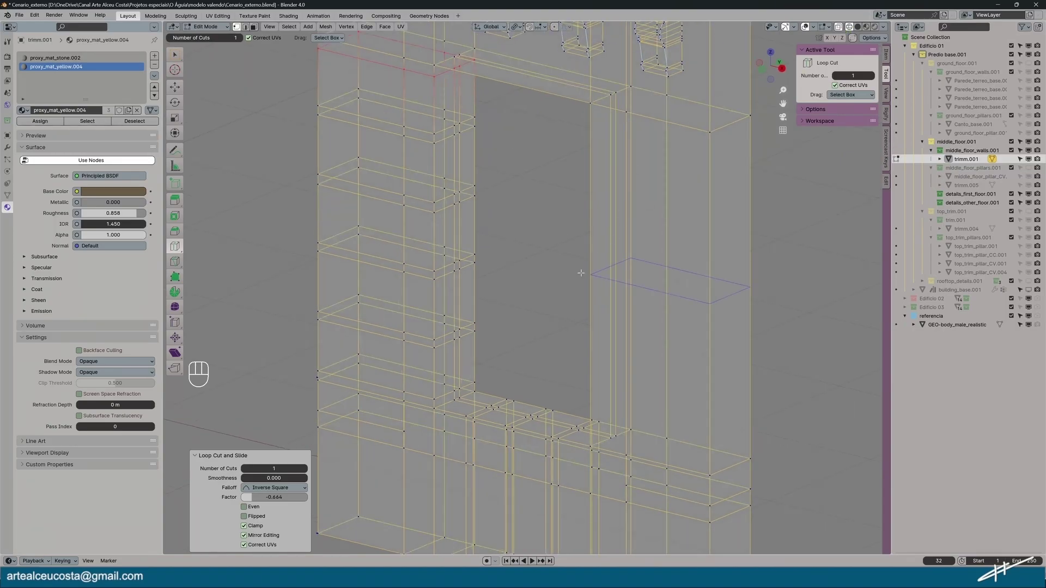
{"action": "left_click", "coordinate": [783, 67]}
{"action": "middle_click_drag", "start_coordinate": [444, 285], "coordinate": [486, 308]}
{"action": "middle_click_drag", "start_coordinate": [282, 318], "coordinate": [298, 304]}
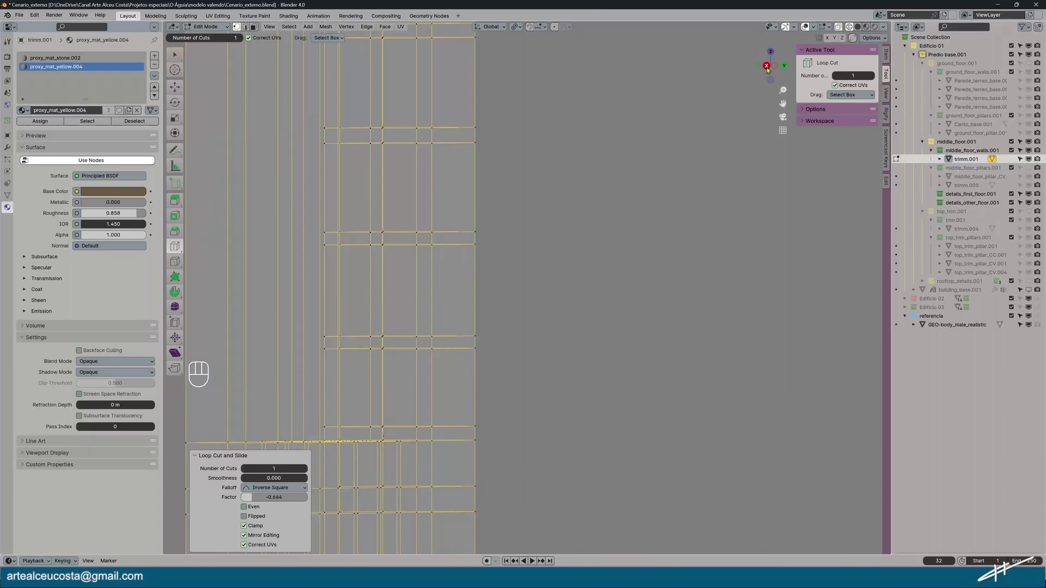
{"action": "left_click", "coordinate": [784, 66]}
{"action": "middle_click_drag", "start_coordinate": [275, 267], "coordinate": [725, 356], "text": "shift"}
{"action": "left_click_drag", "start_coordinate": [493, 269], "coordinate": [492, 205]}
{"action": "left_click_drag", "start_coordinate": [782, 204], "coordinate": [784, 235], "text": "shift"}
{"action": "left_click_drag", "start_coordinate": [492, 213], "coordinate": [492, 189]}
{"action": "left_click_drag", "start_coordinate": [779, 210], "coordinate": [779, 210]}
{"action": "key", "text": "ctrl+z"}
Switch to face selection with the Select Box tool, turn off X-ray, and select the narrow face between paired cuts on the window's left jamb
{"action": "middle_click_drag", "start_coordinate": [633, 278], "coordinate": [463, 318]}
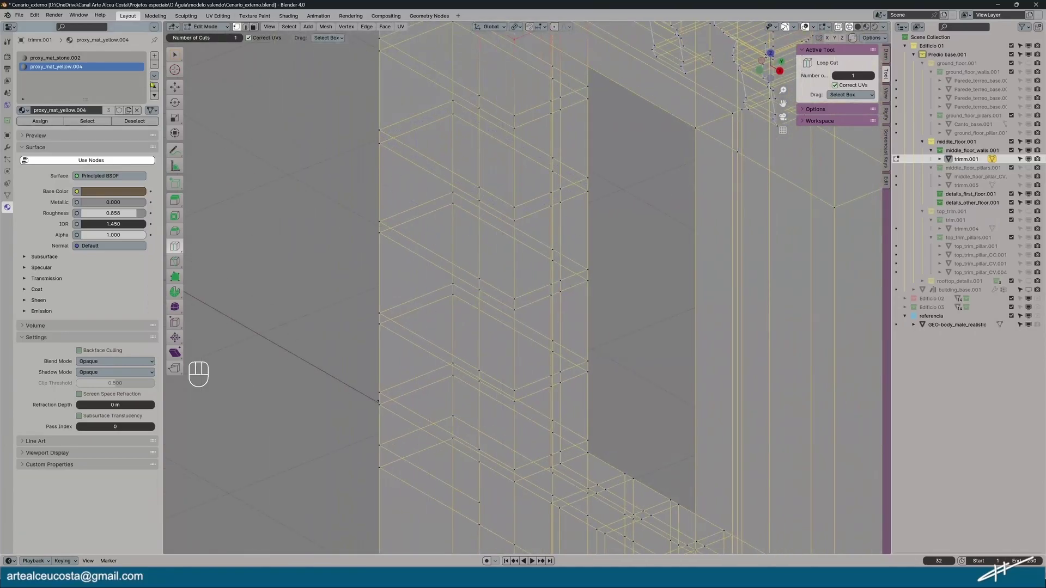
{"action": "left_click", "coordinate": [254, 27]}
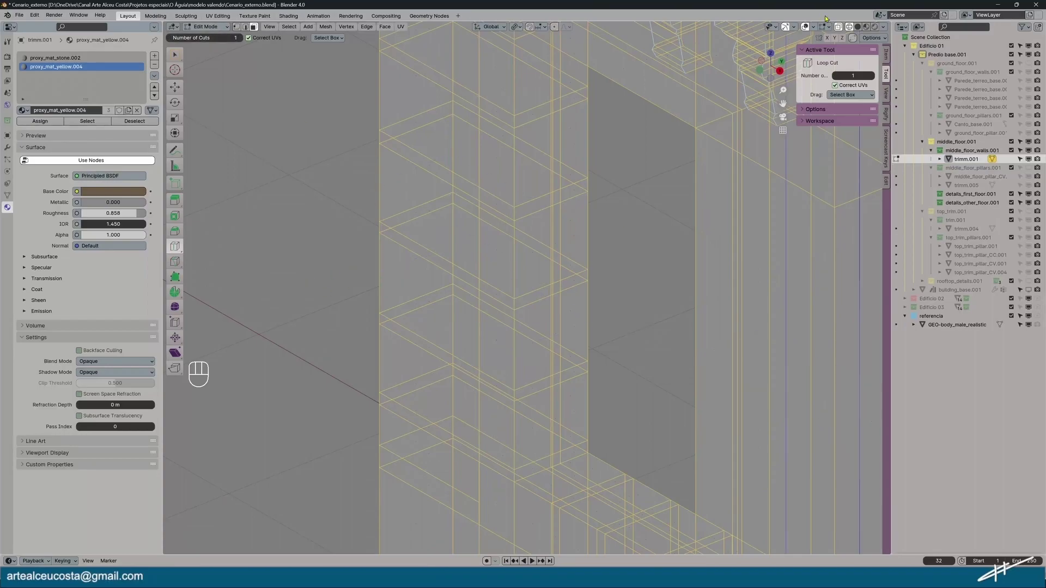
{"action": "left_click", "coordinate": [838, 28]}
{"action": "left_click", "coordinate": [217, 27]}
{"action": "left_click", "coordinate": [174, 55]}
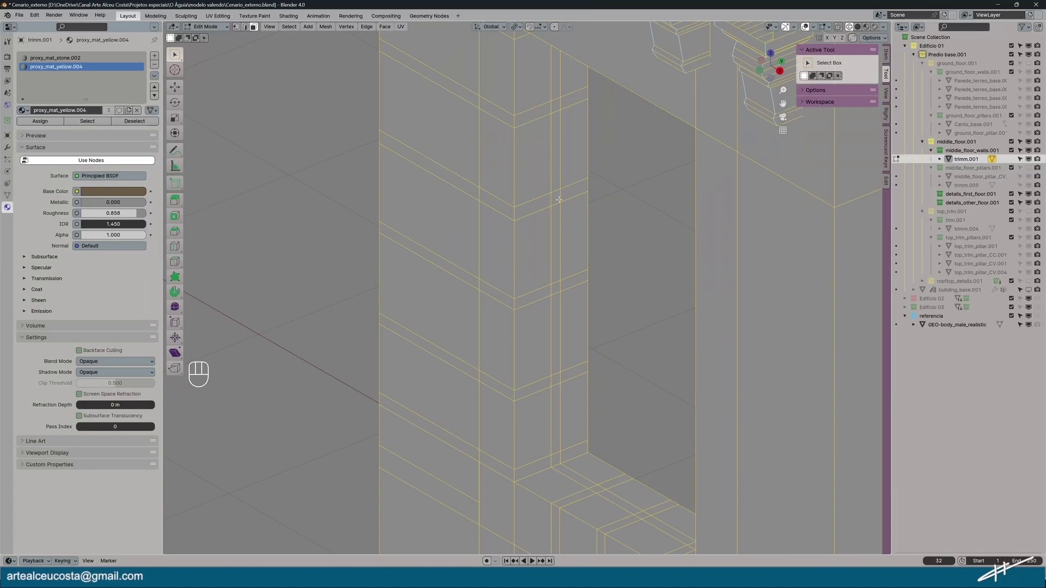
{"action": "left_click", "coordinate": [556, 105], "text": "shift"}
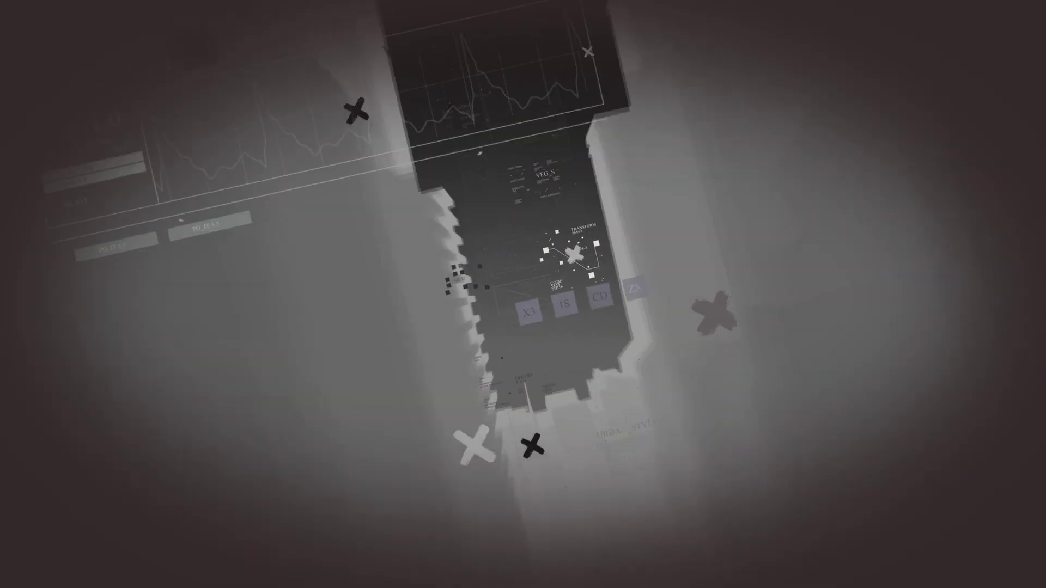